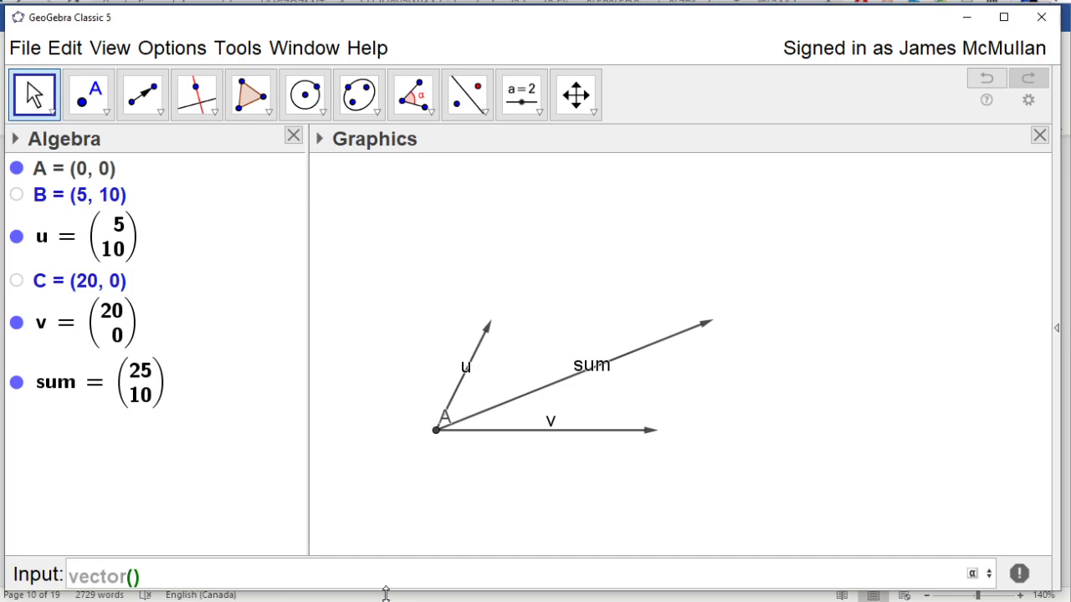
# - Show point B and create a vector from B to B+v
pyautogui.click(17, 194)
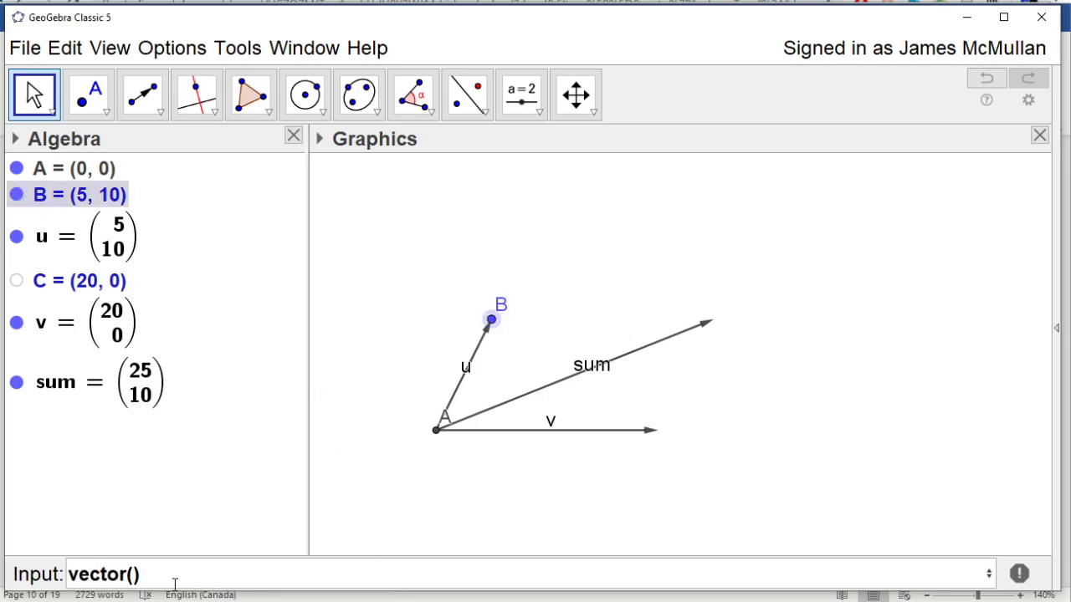
pyautogui.write('b')
pyautogui.press('BackSpace')
pyautogui.write('B, ')
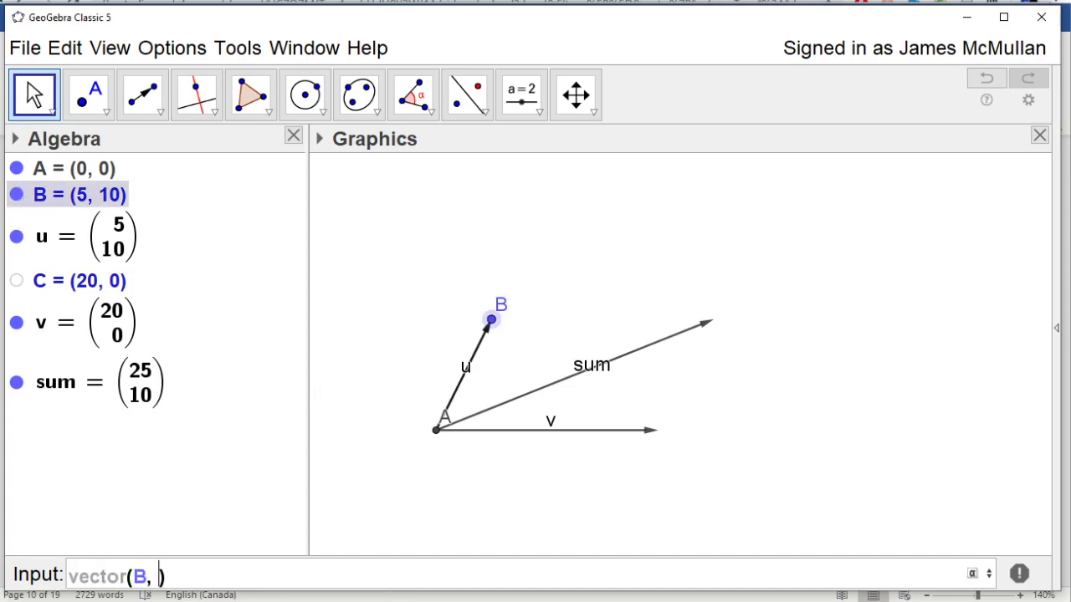
pyautogui.write('B+')
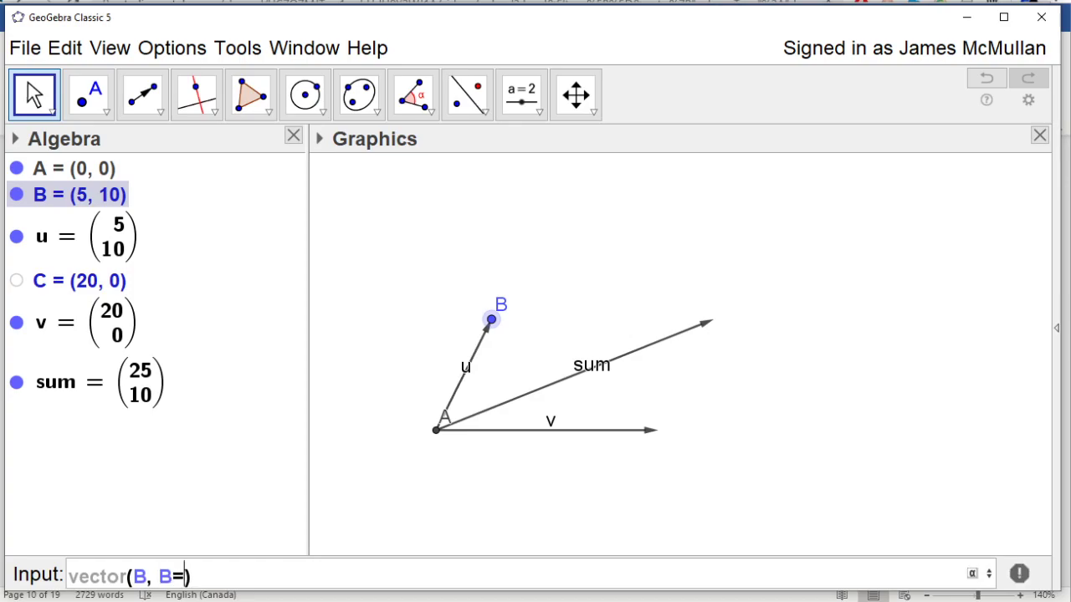
pyautogui.write('v')
pyautogui.press('Return')
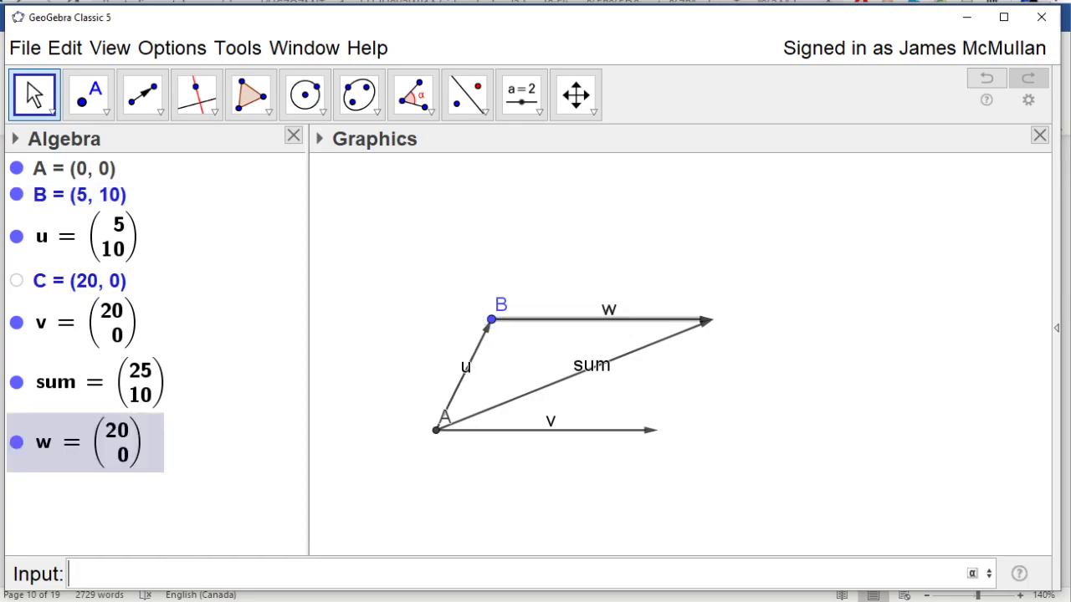
# - Hide the label of vector w and give it a dashed line style
pyautogui.rightClick(90, 449)
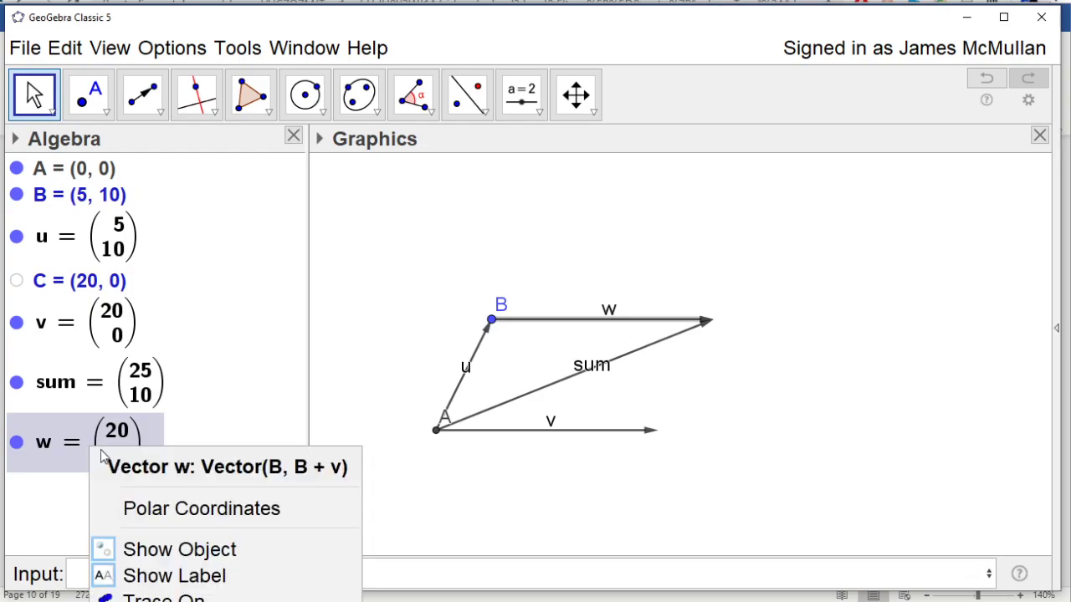
pyautogui.click(159, 574)
pyautogui.rightClick(92, 443)
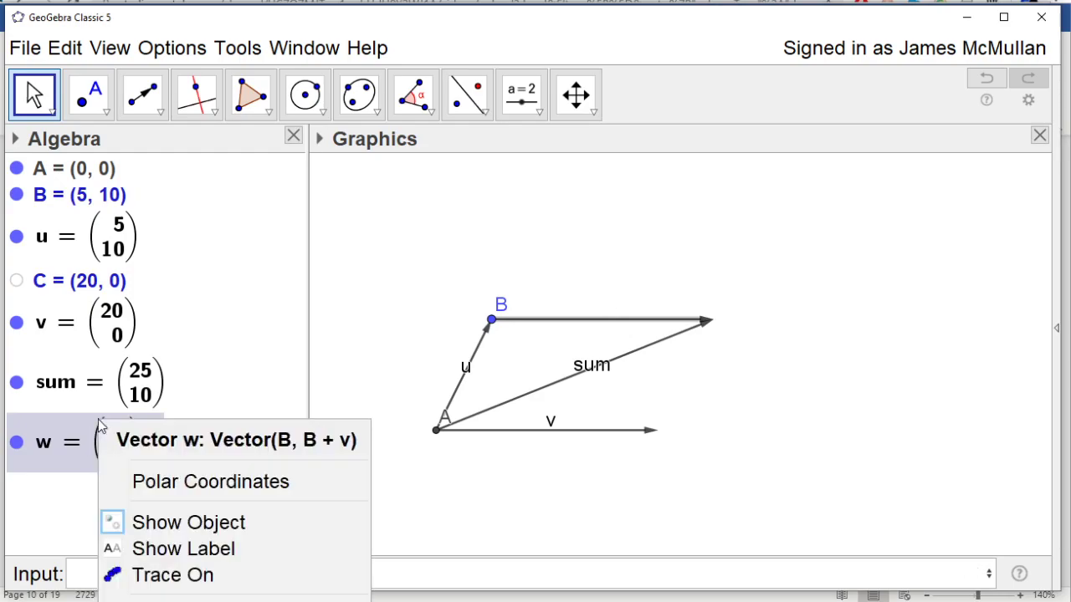
pyautogui.click(209, 599)
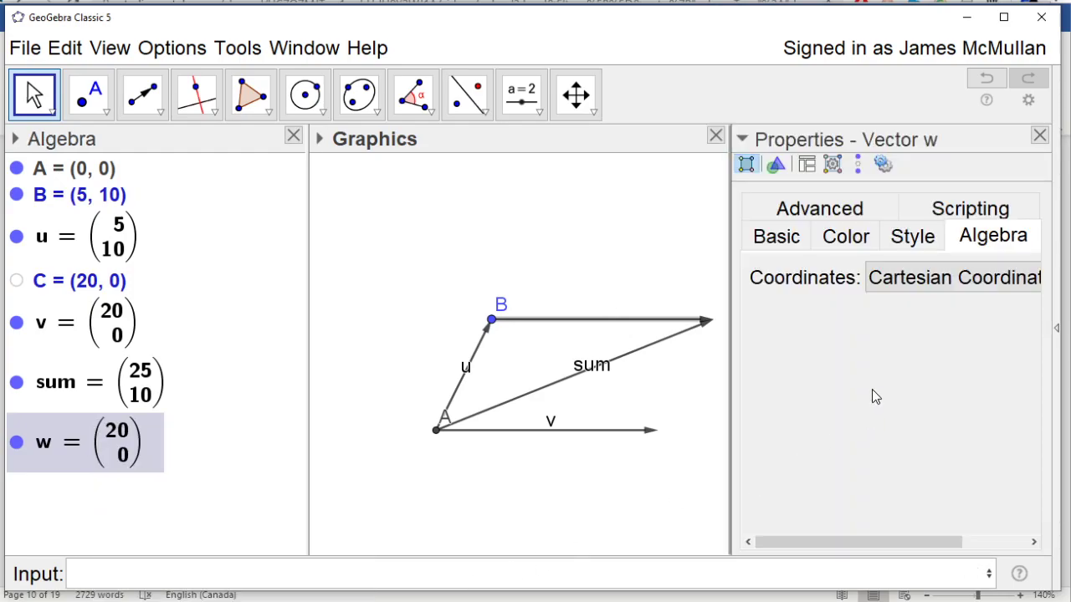
pyautogui.click(912, 236)
pyautogui.click(874, 463)
pyautogui.click(895, 512)
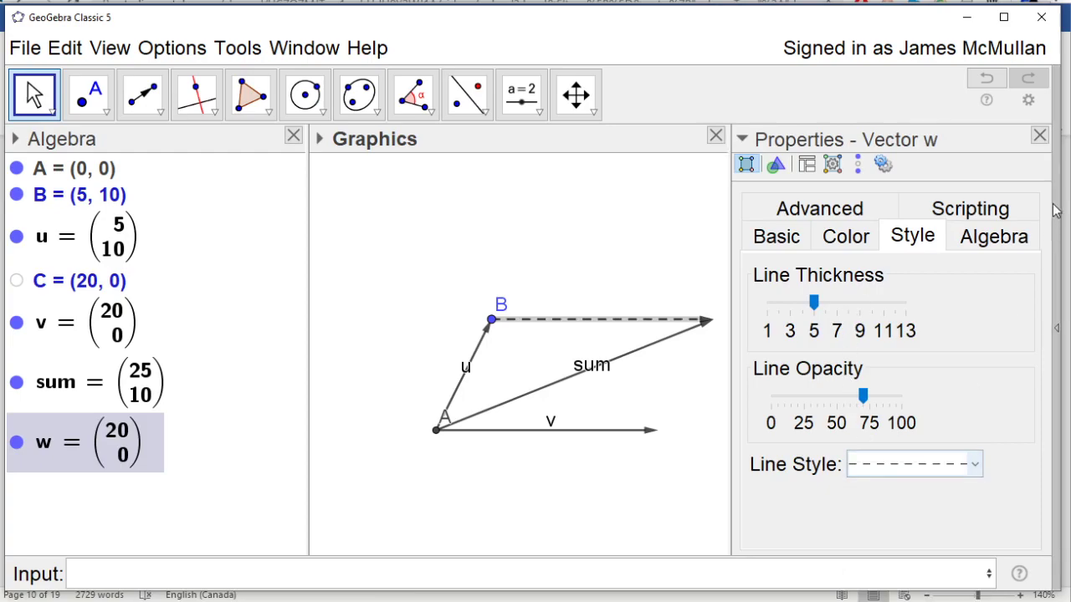
pyautogui.click(1039, 136)
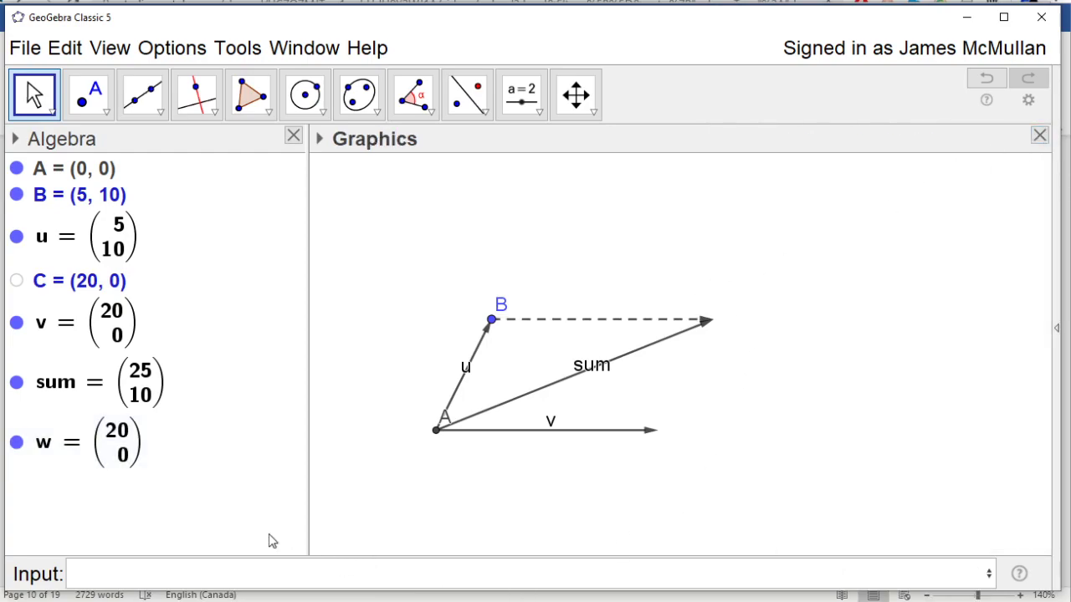
# - Create a vector from C to C+u using the Vector command
pyautogui.click(186, 576)
pyautogui.write('vector[')
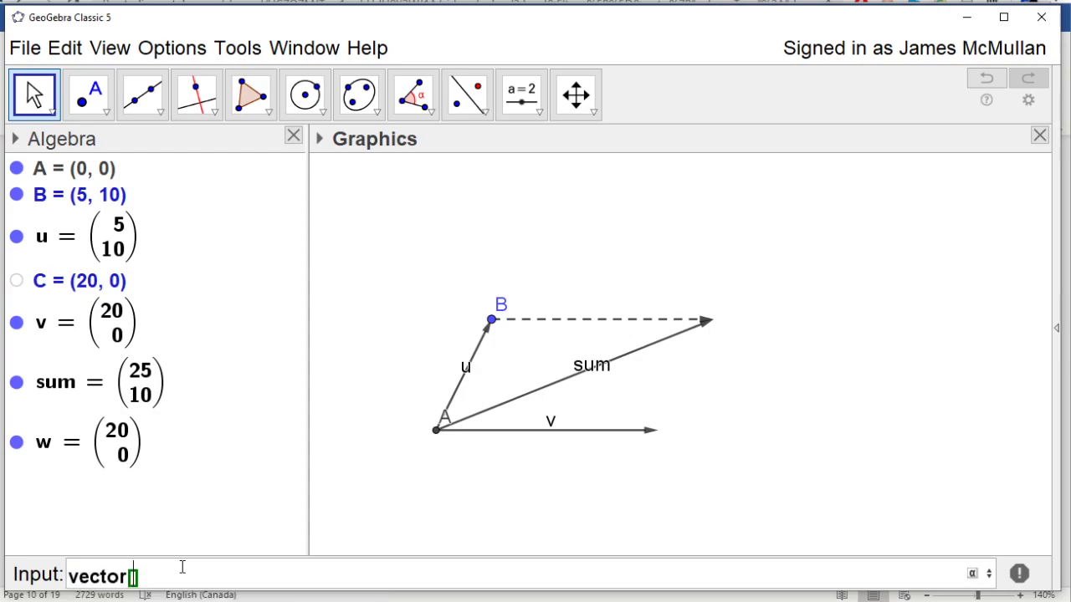
pyautogui.write('C, C+')
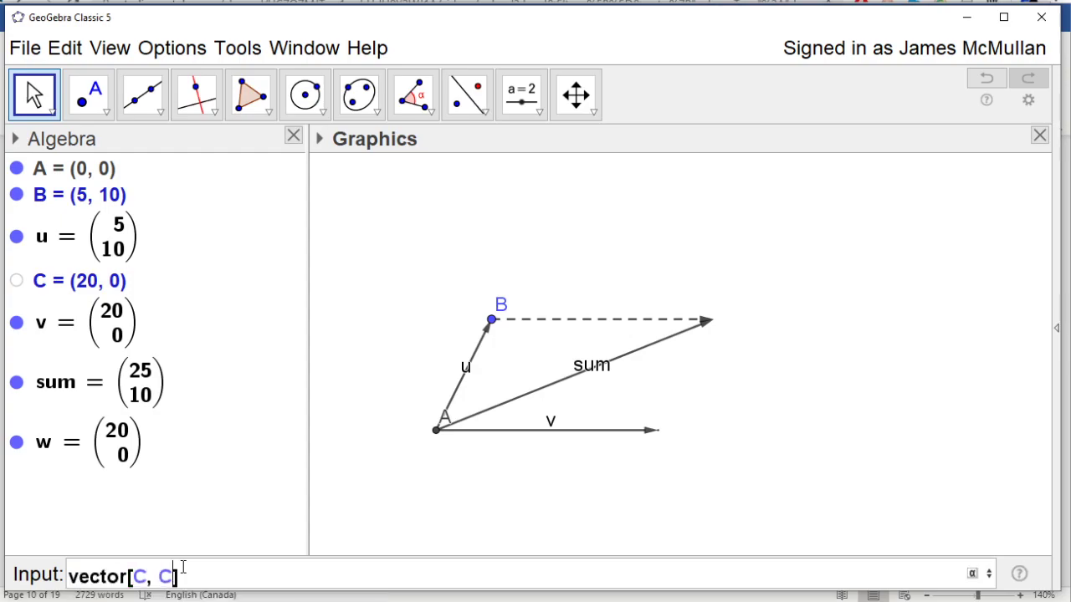
pyautogui.write('uy')
pyautogui.press('Return')
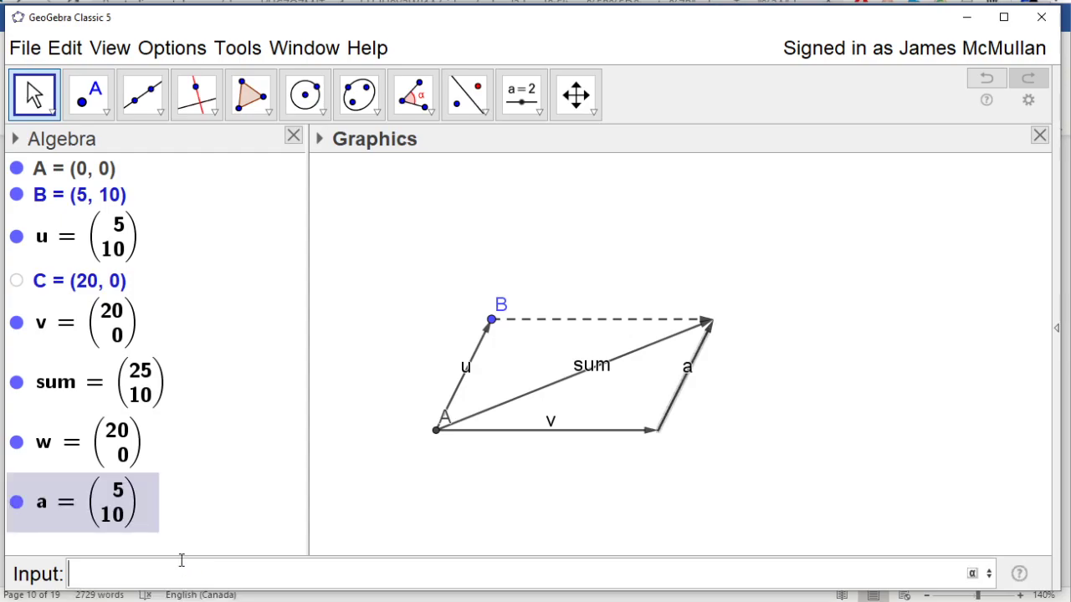
# - Give vector a a dashed line style
pyautogui.rightClick(153, 512)
pyautogui.click(206, 589)
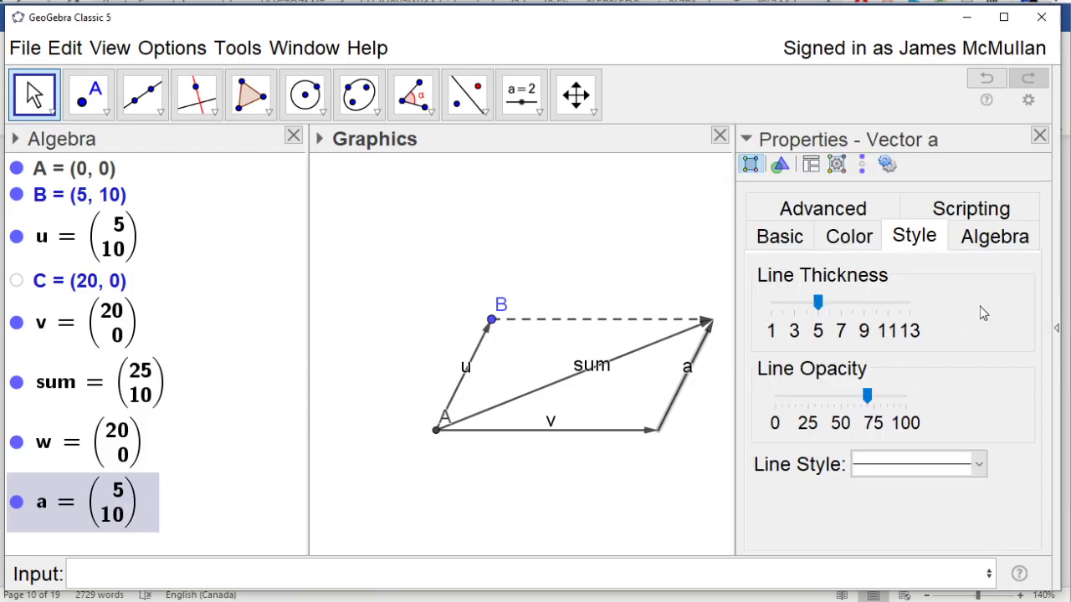
pyautogui.click(873, 244)
pyautogui.click(791, 234)
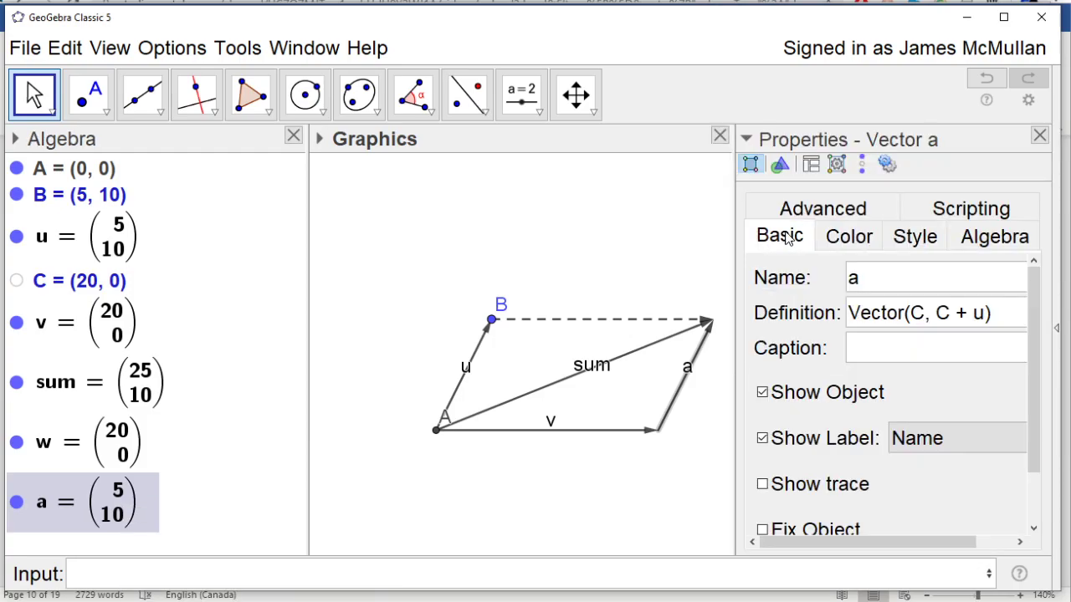
pyautogui.click(914, 237)
pyautogui.click(918, 464)
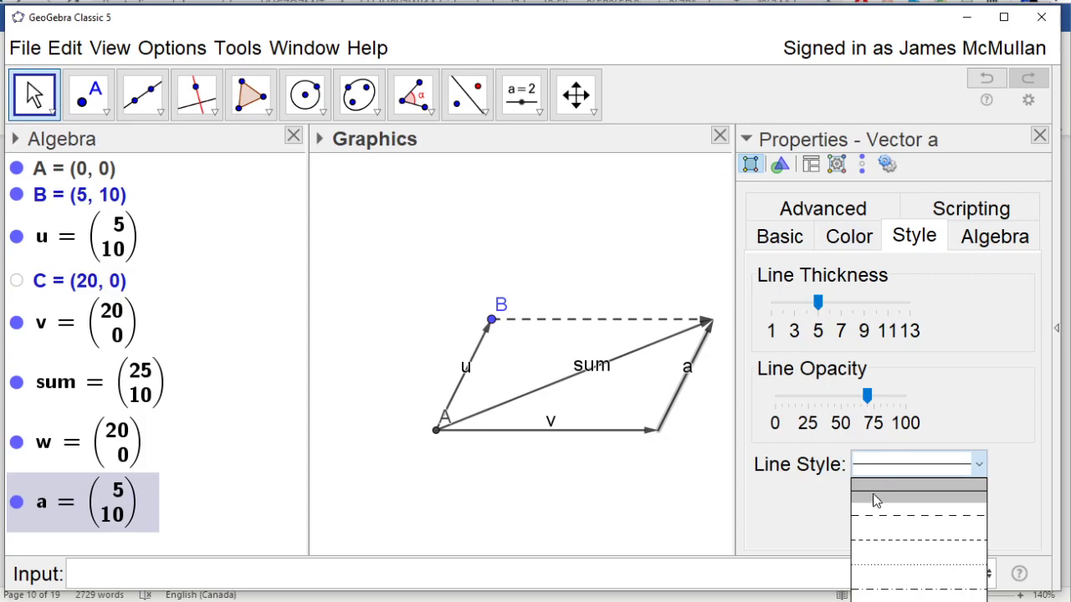
pyautogui.click(870, 513)
# - Hide the label of vector a and close its properties
pyautogui.click(808, 210)
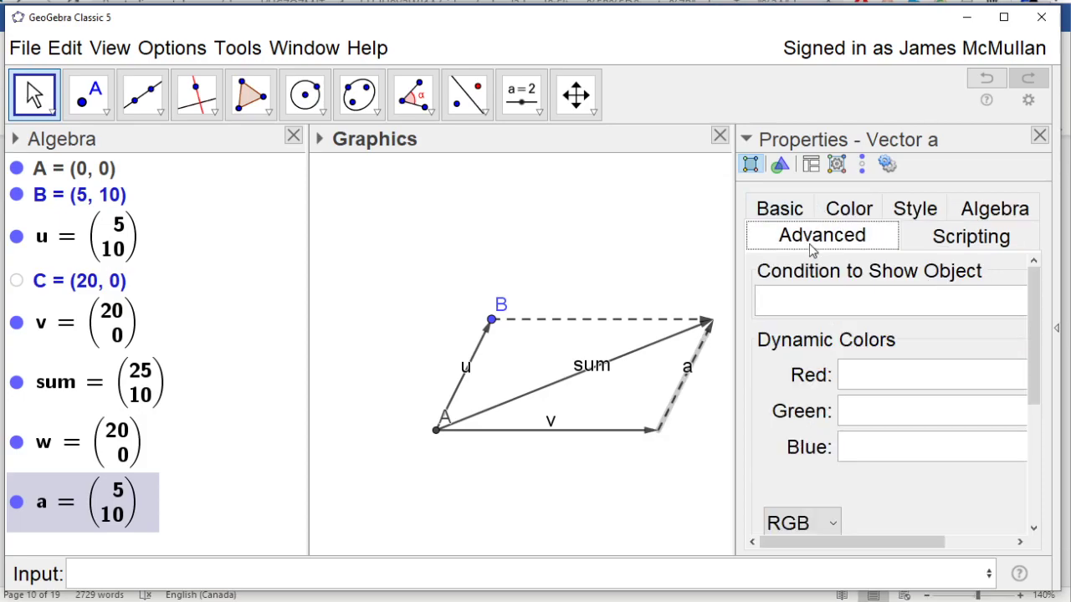
pyautogui.click(786, 208)
pyautogui.click(930, 450)
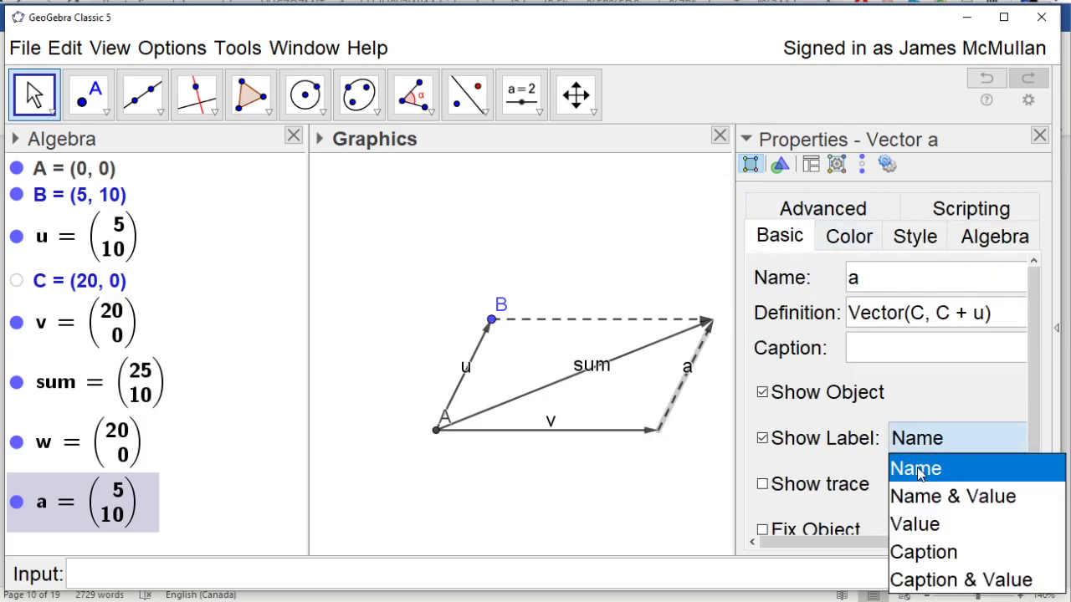
pyautogui.click(870, 427)
pyautogui.click(869, 428)
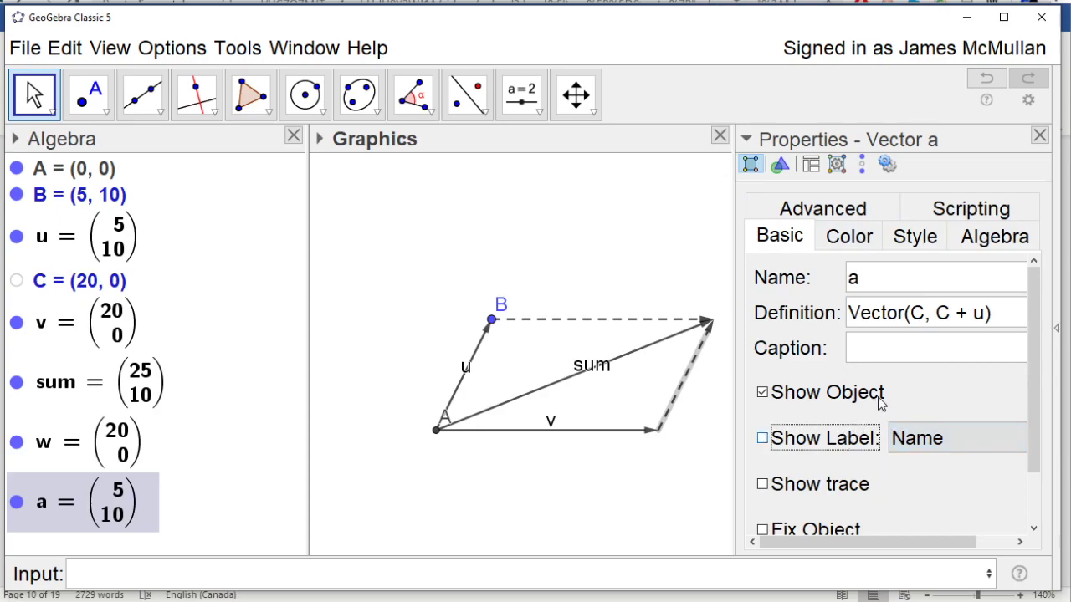
pyautogui.click(1039, 136)
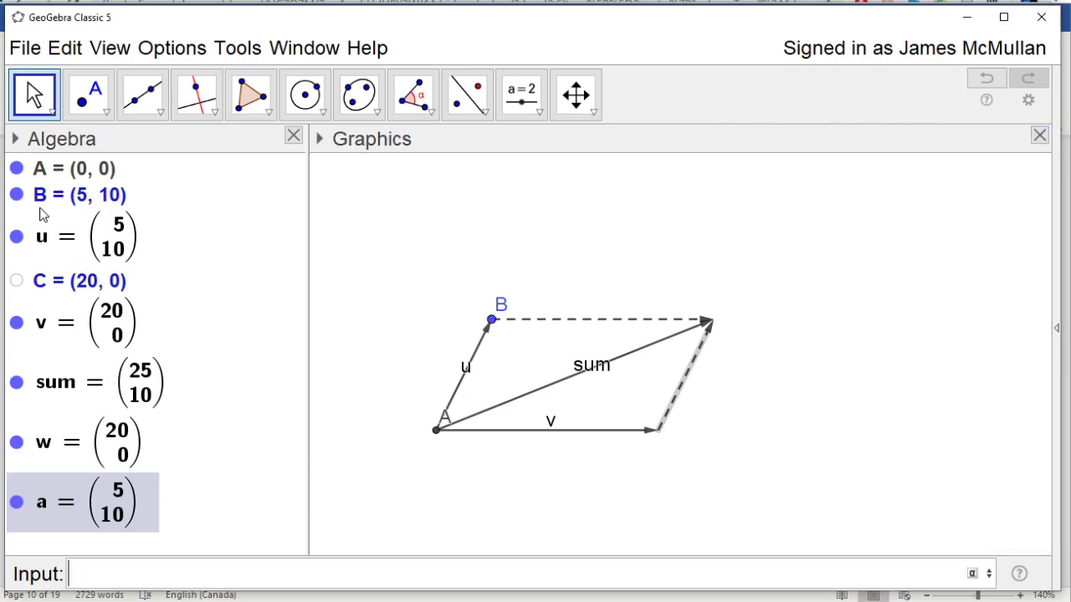
# - Hide points B and A, and move the labels of u and v clear of their vectors, outside the parallelogram
pyautogui.click(17, 195)
pyautogui.click(17, 194)
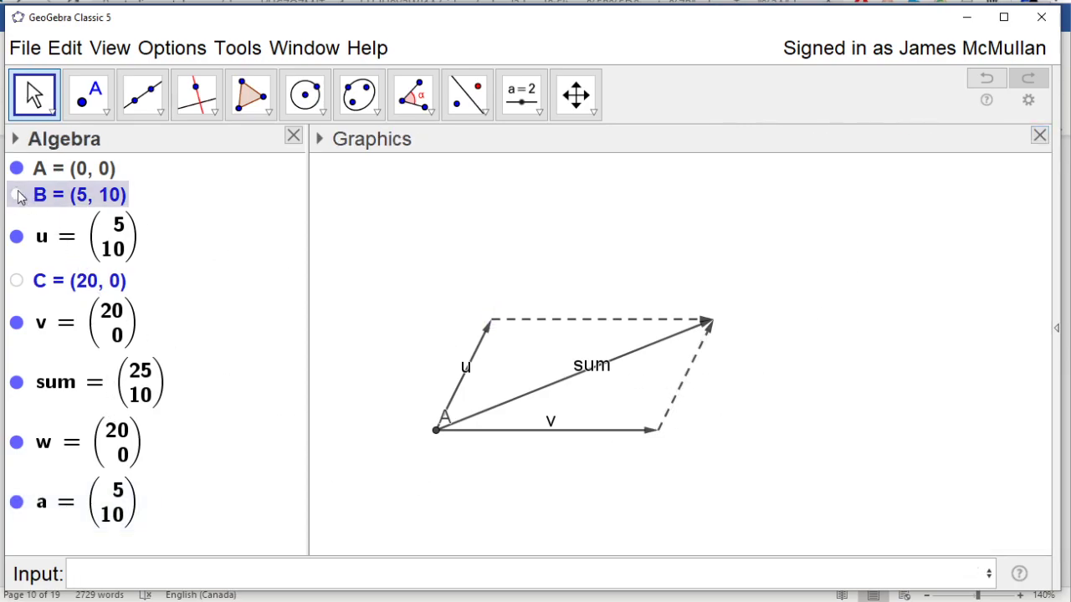
pyautogui.moveTo(475, 375); pyautogui.dragTo(458, 376)
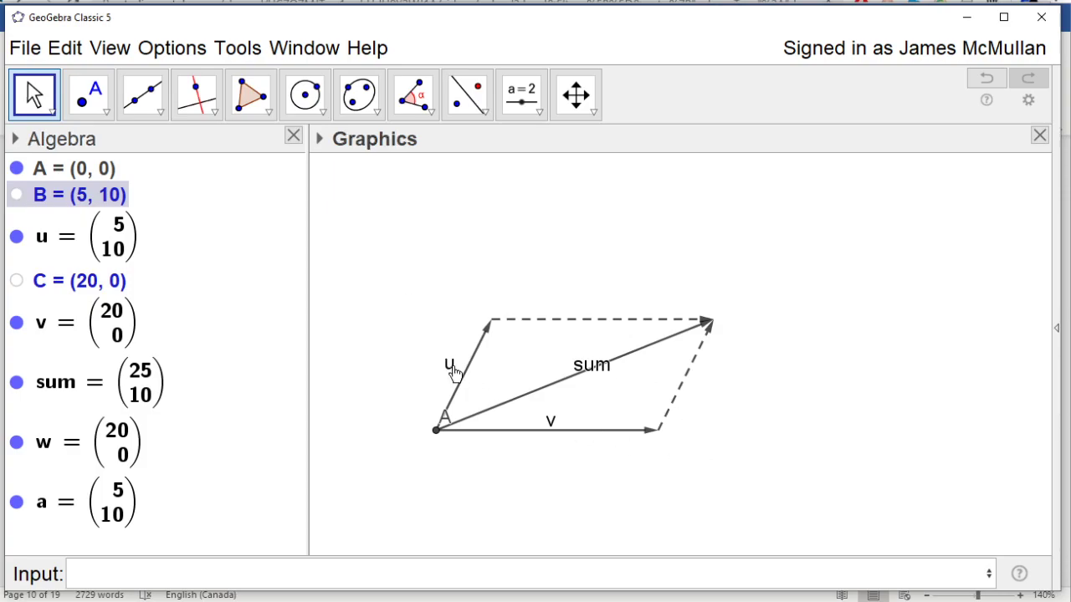
pyautogui.moveTo(552, 431); pyautogui.dragTo(553, 464)
pyautogui.click(17, 168)
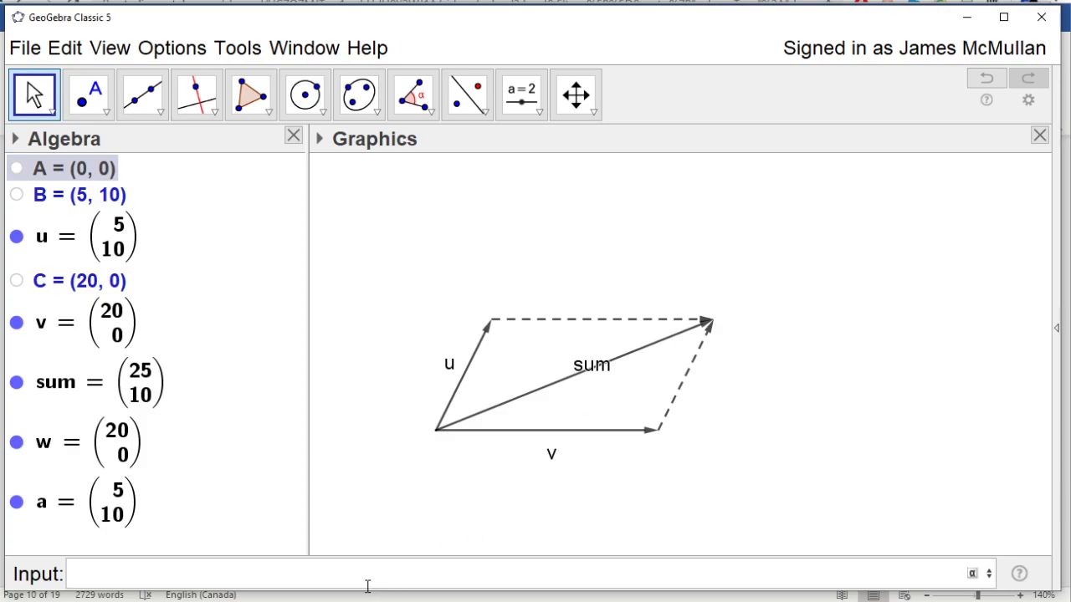
# - Create the difference vector u-v and bring it fully into view
pyautogui.write('u-v')
pyautogui.press('Return')
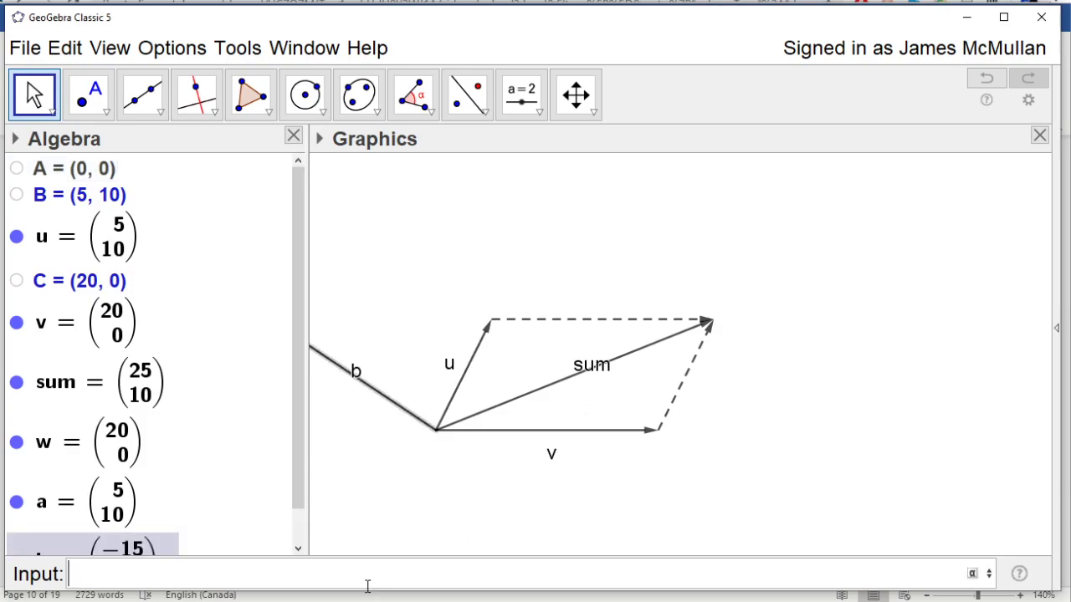
pyautogui.moveTo(394, 466); pyautogui.dragTo(527, 467)
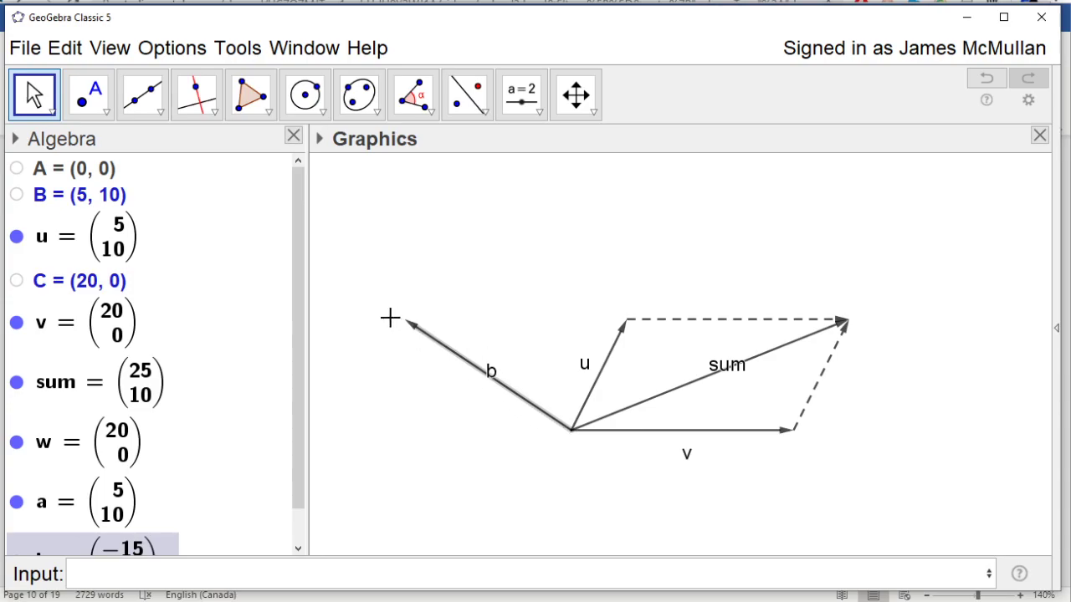
pyautogui.scroll(-1, 177, 428)
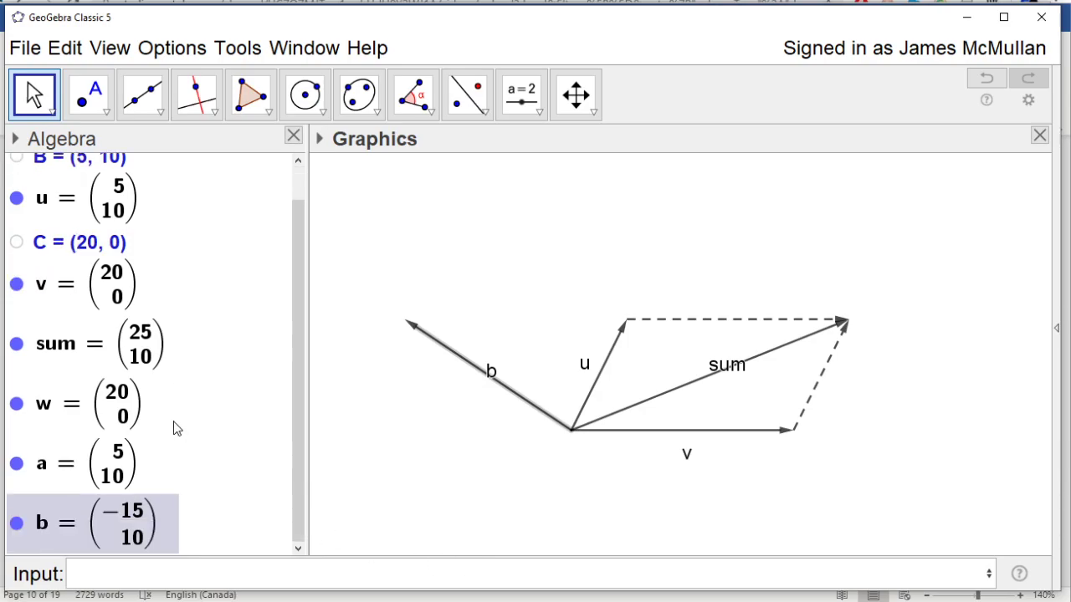
# - Create a vector from O+v to O+u using the Vector command
pyautogui.click(228, 569)
pyautogui.write('vector')
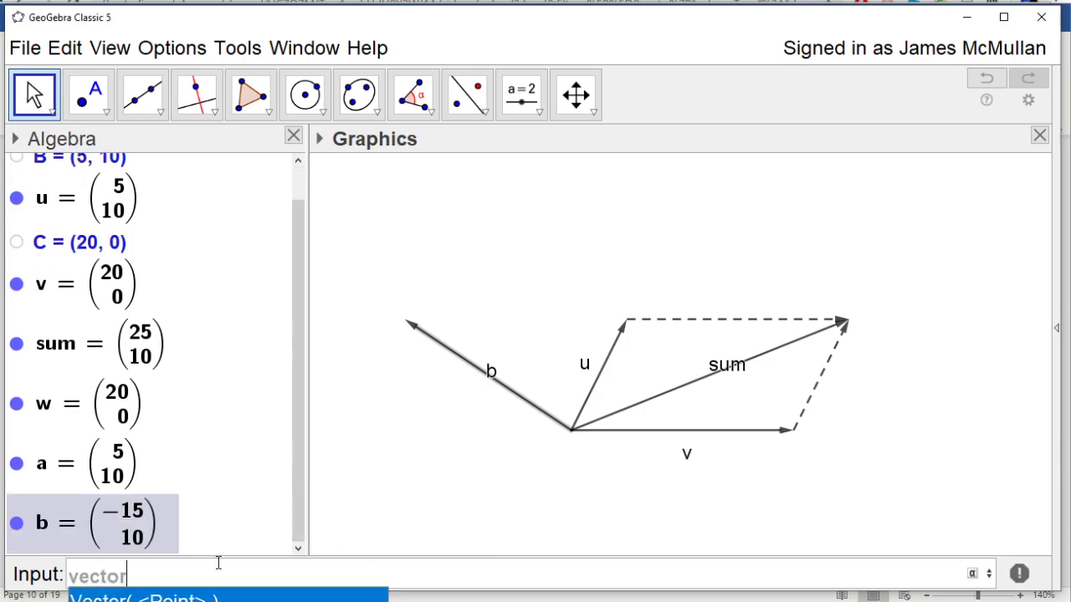
pyautogui.write('[')
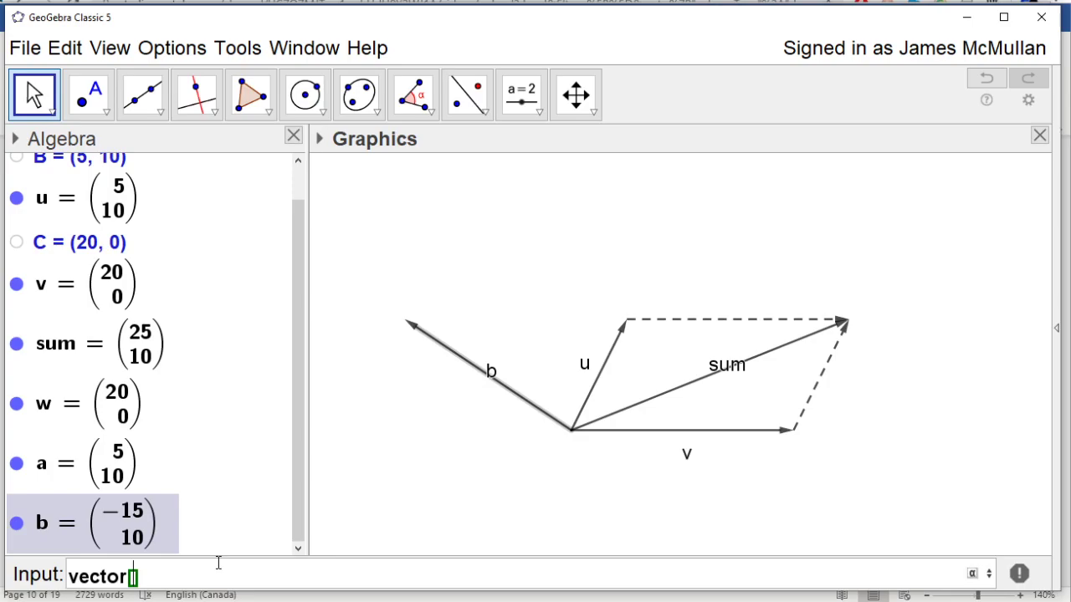
pyautogui.write('A=')
pyautogui.write('v,')
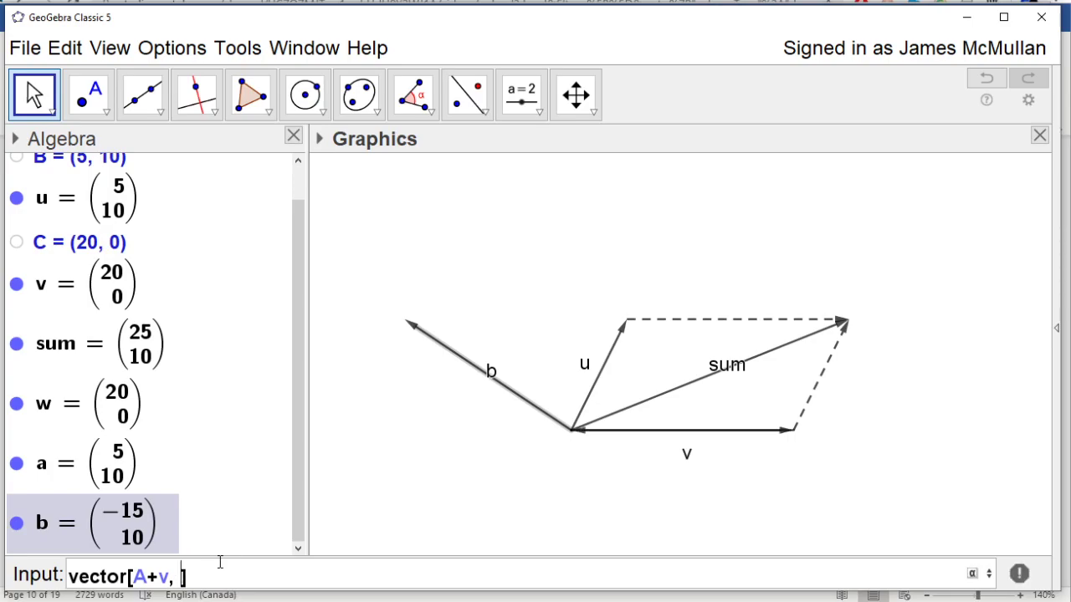
pyautogui.press('BackSpace')
pyautogui.press('BackSpace')
pyautogui.press('BackSpace')
pyautogui.press('BackSpace')
pyautogui.press('BackSpace')
pyautogui.press('BackSpace')
pyautogui.write('[O+v, O')
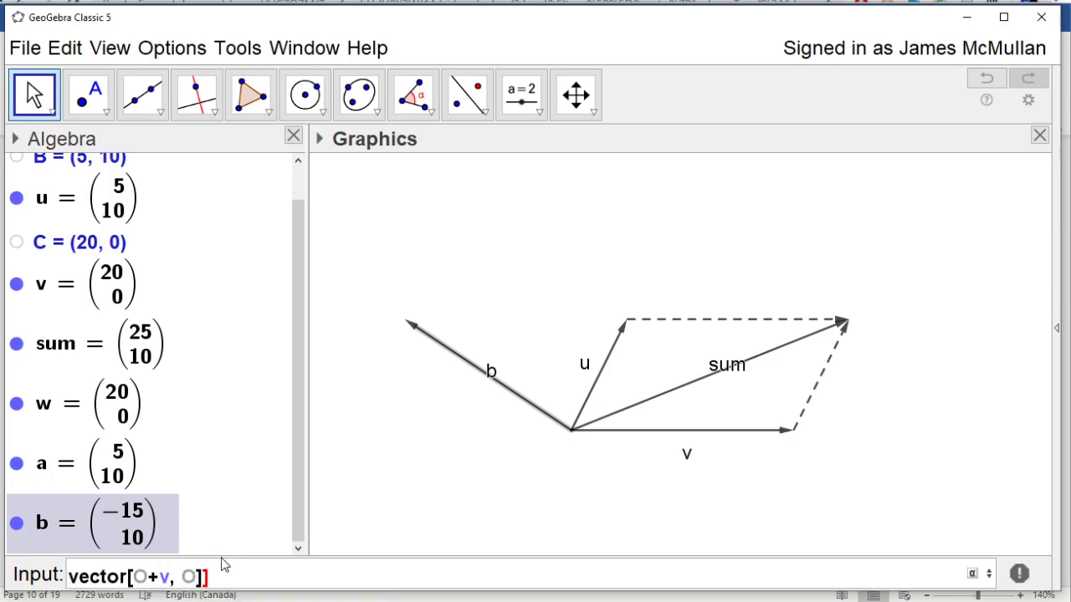
pyautogui.write('+u')
pyautogui.press('Return')
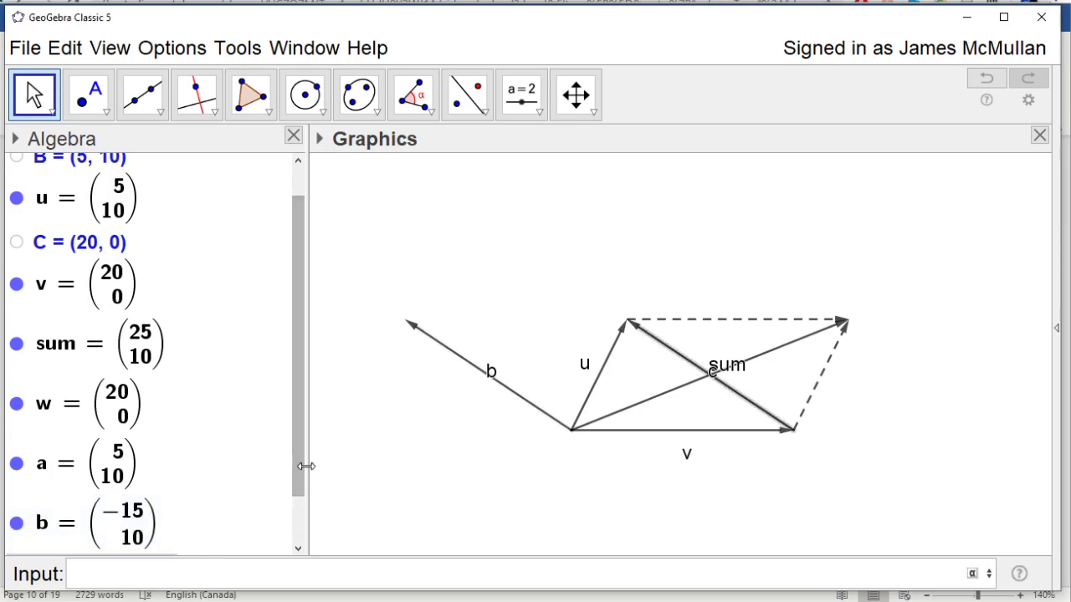
# - Hide vectors a, w, sum, v and u, leaving only vectors b and c displayed
pyautogui.scroll(-1, 246, 439)
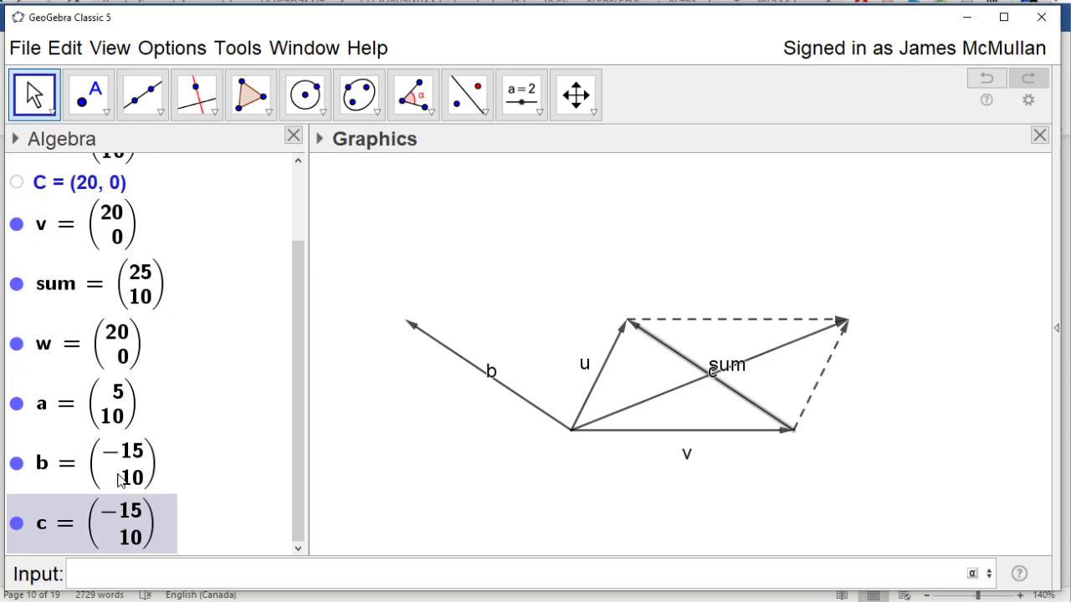
pyautogui.click(99, 479)
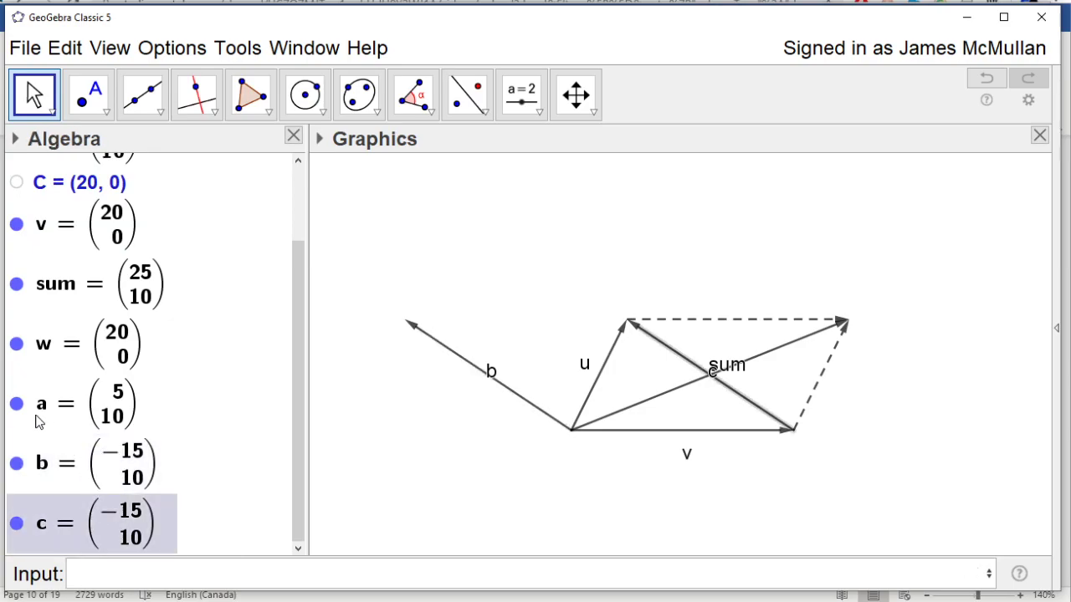
pyautogui.click(16, 403)
pyautogui.click(16, 344)
pyautogui.click(17, 284)
pyautogui.click(17, 224)
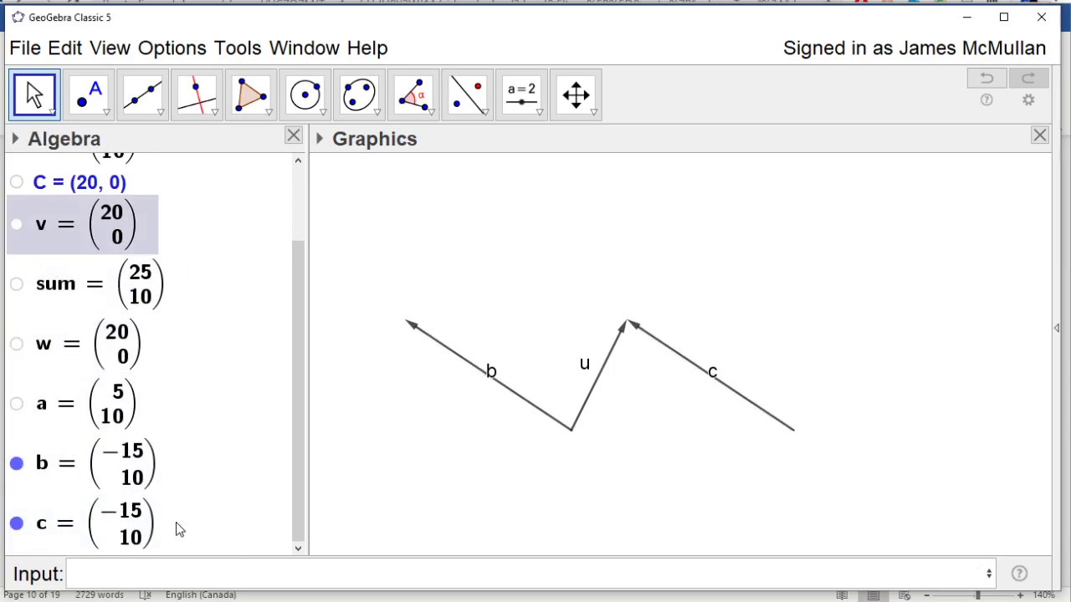
pyautogui.scroll(3, 52, 311)
pyautogui.click(17, 235)
pyautogui.scroll(-3, 20, 242)
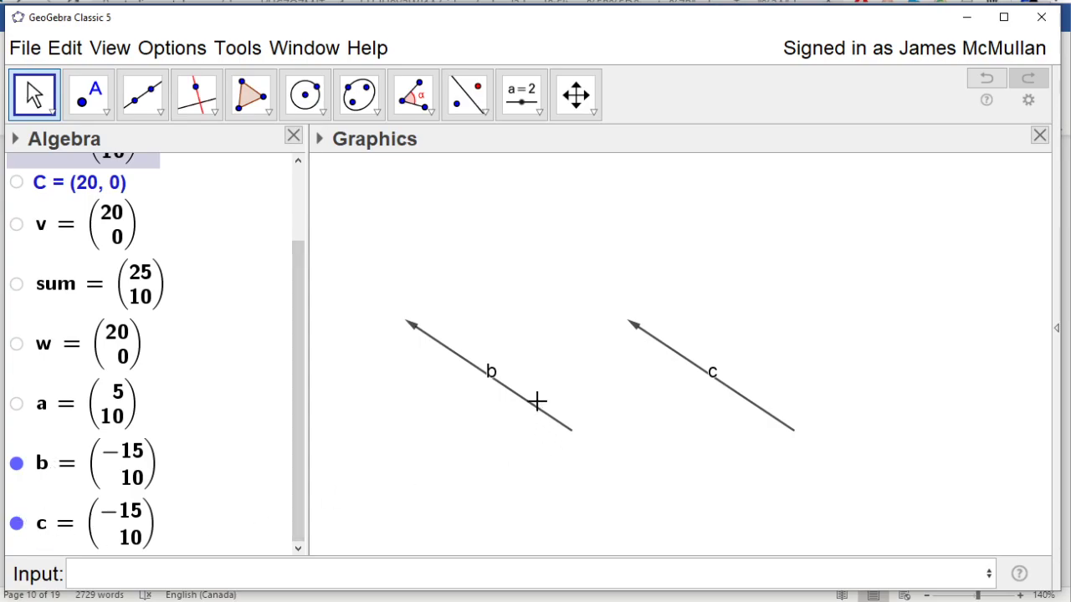
# - Display vectors a, w, sum, v and u again, and hide vector b
pyautogui.click(17, 405)
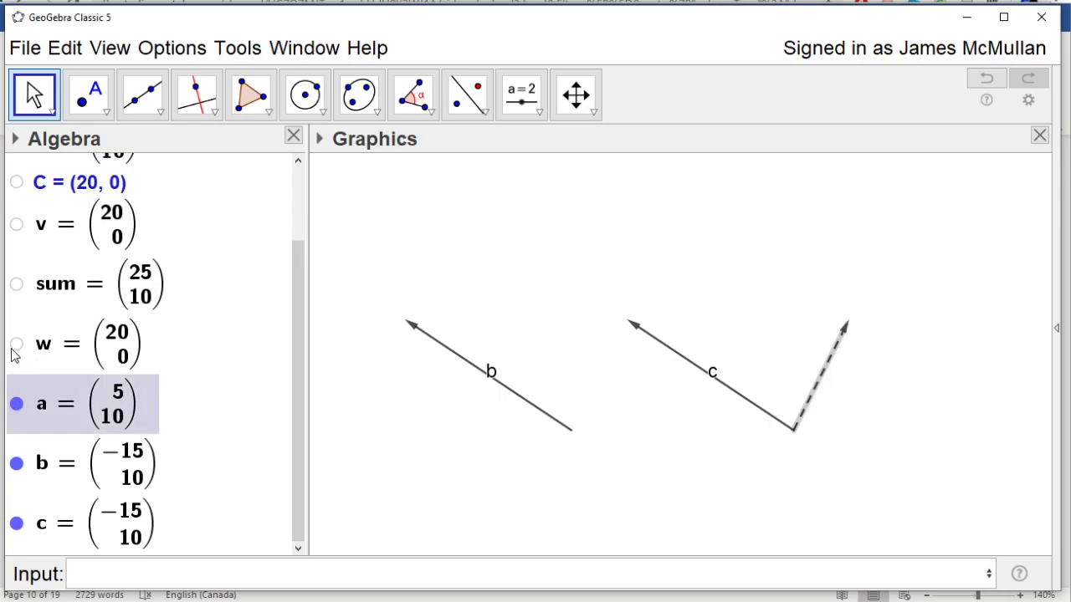
pyautogui.click(18, 344)
pyautogui.click(18, 284)
pyautogui.click(18, 225)
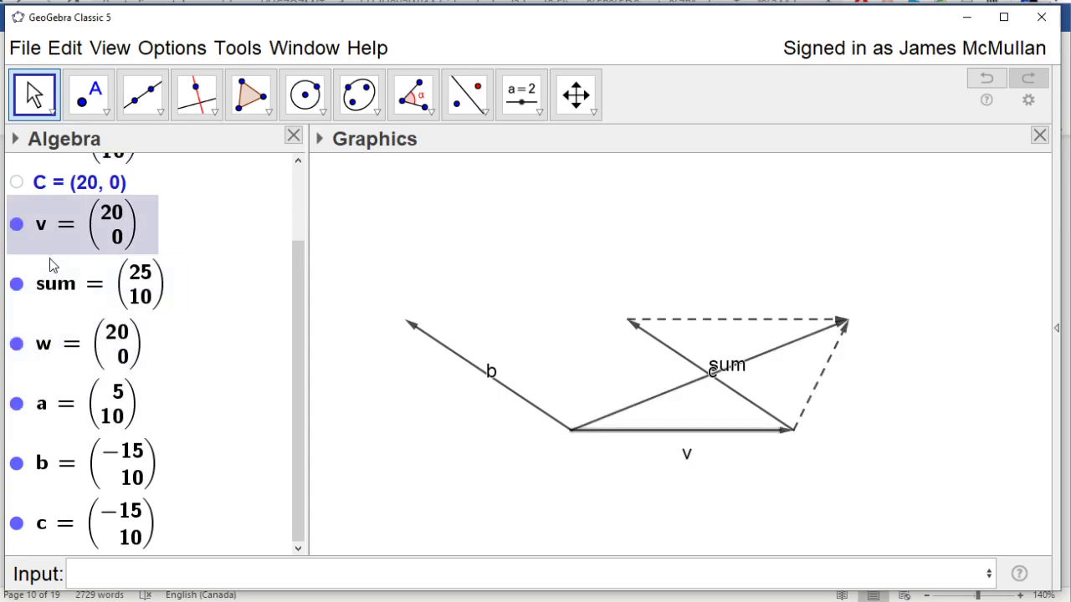
pyautogui.click(18, 464)
pyautogui.scroll(2, 43, 337)
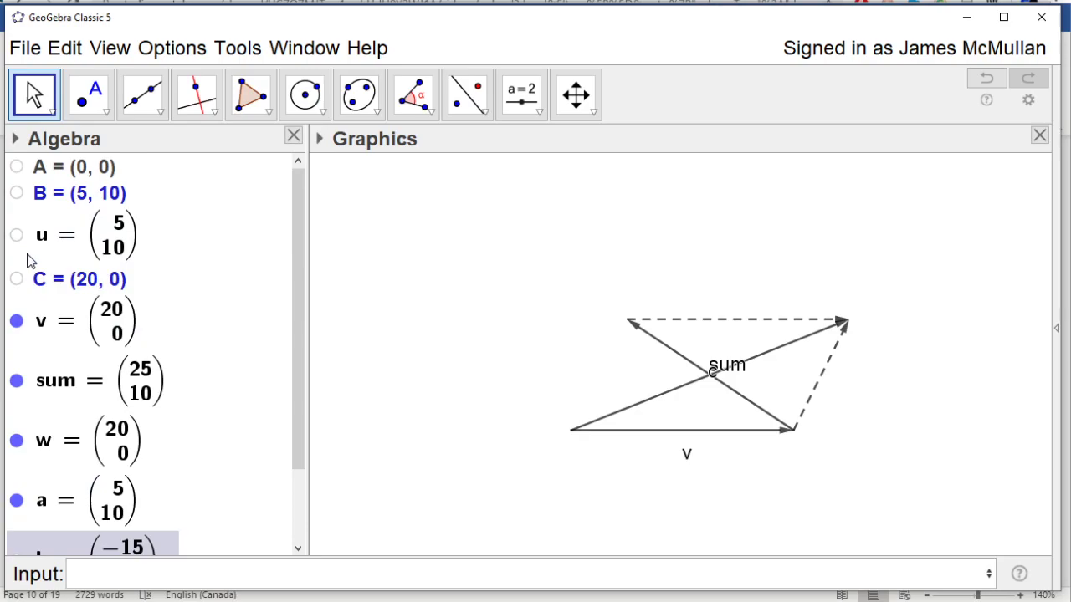
pyautogui.click(18, 235)
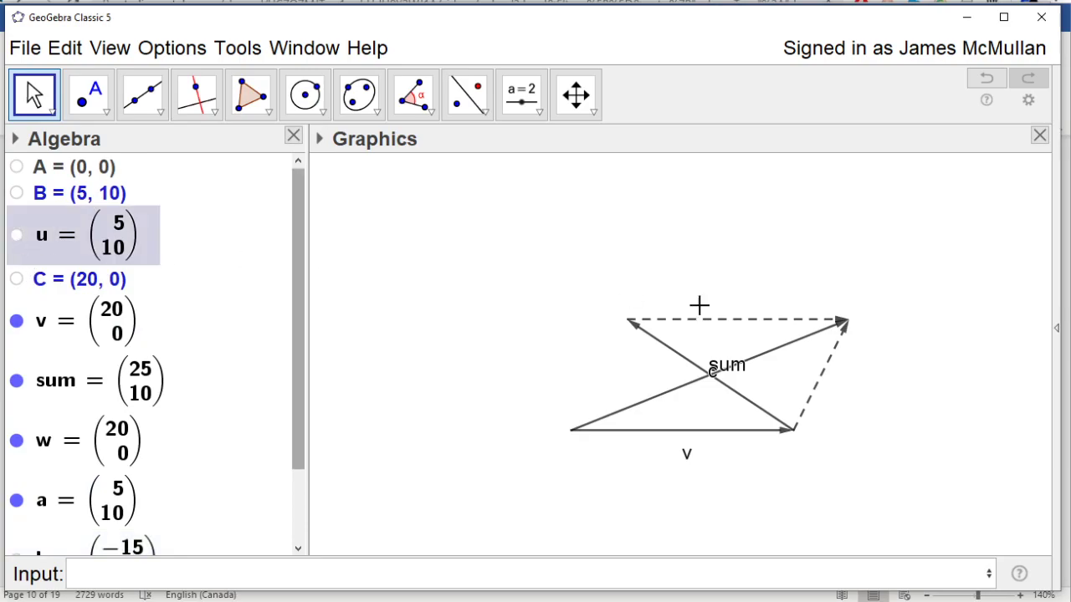
pyautogui.click(18, 236)
pyautogui.scroll(-2, 158, 471)
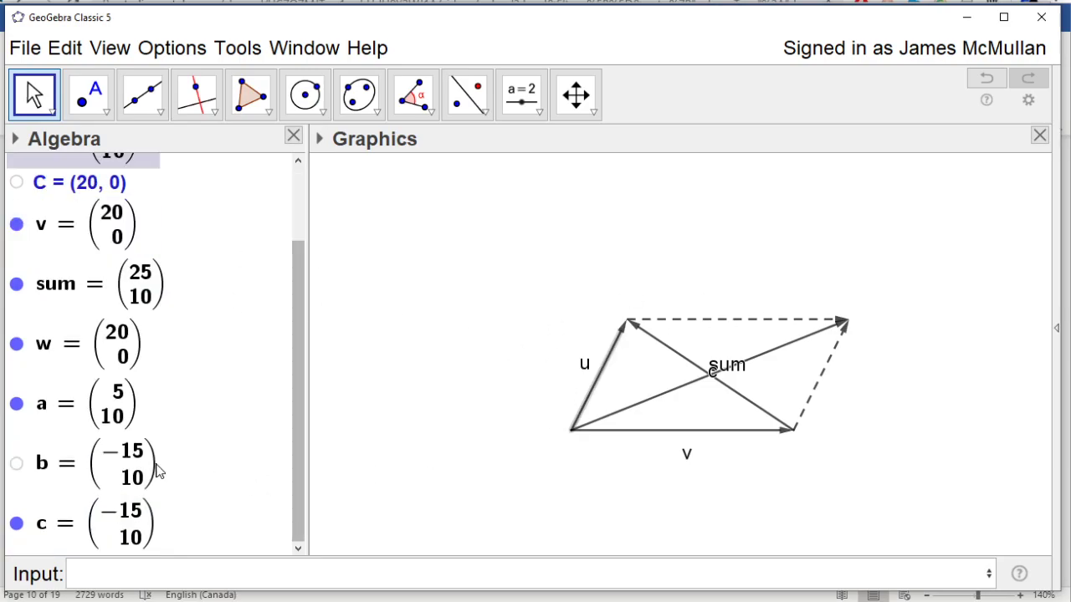
pyautogui.click(107, 535)
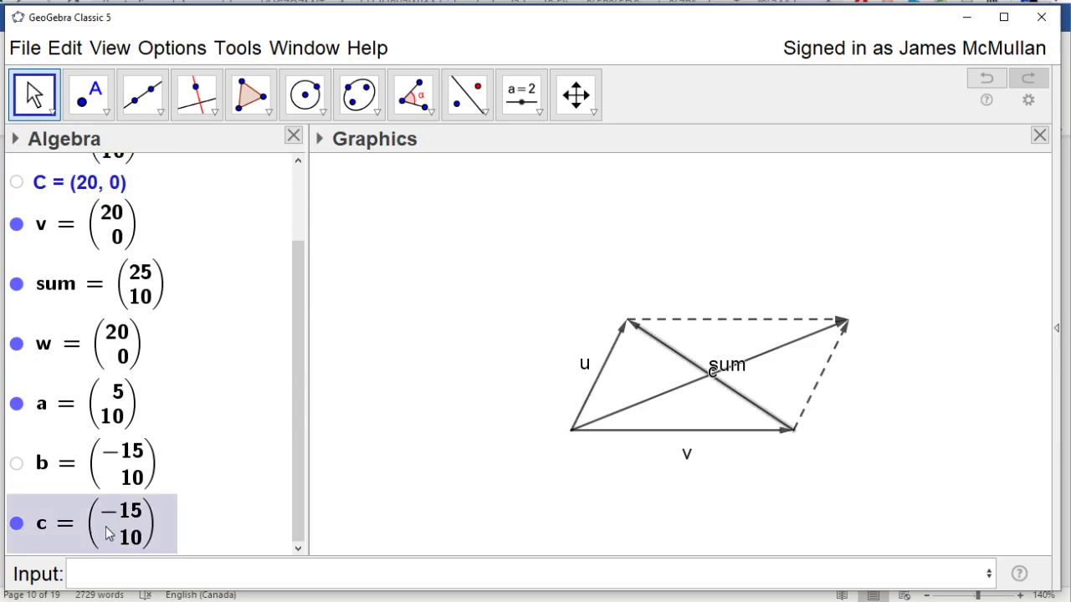
pyautogui.doubleClick(107, 473)
pyautogui.click(652, 344)
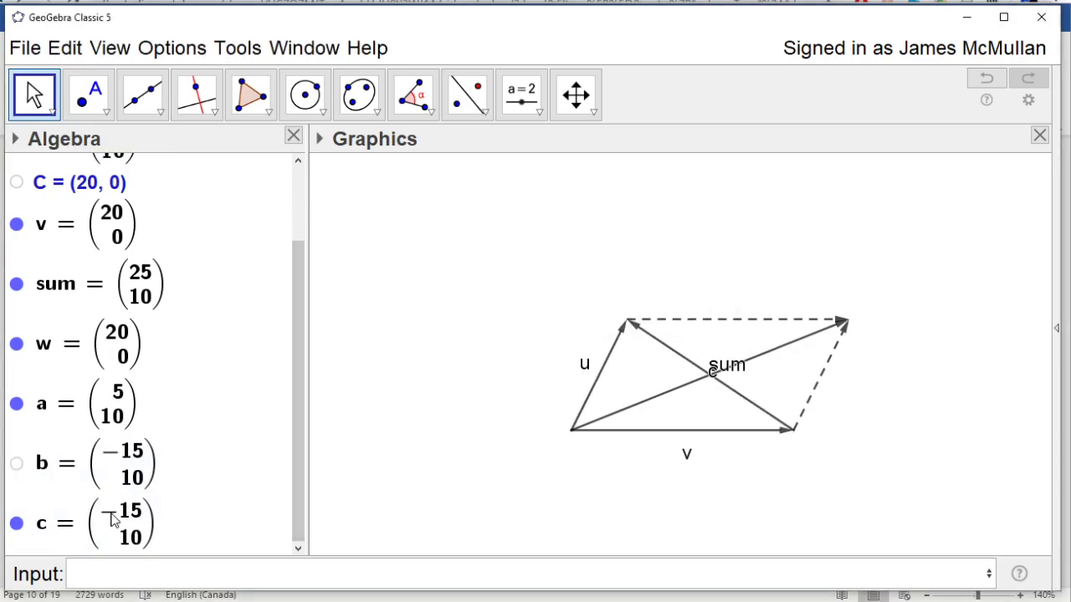
pyautogui.rightClick(111, 519)
pyautogui.click(410, 601)
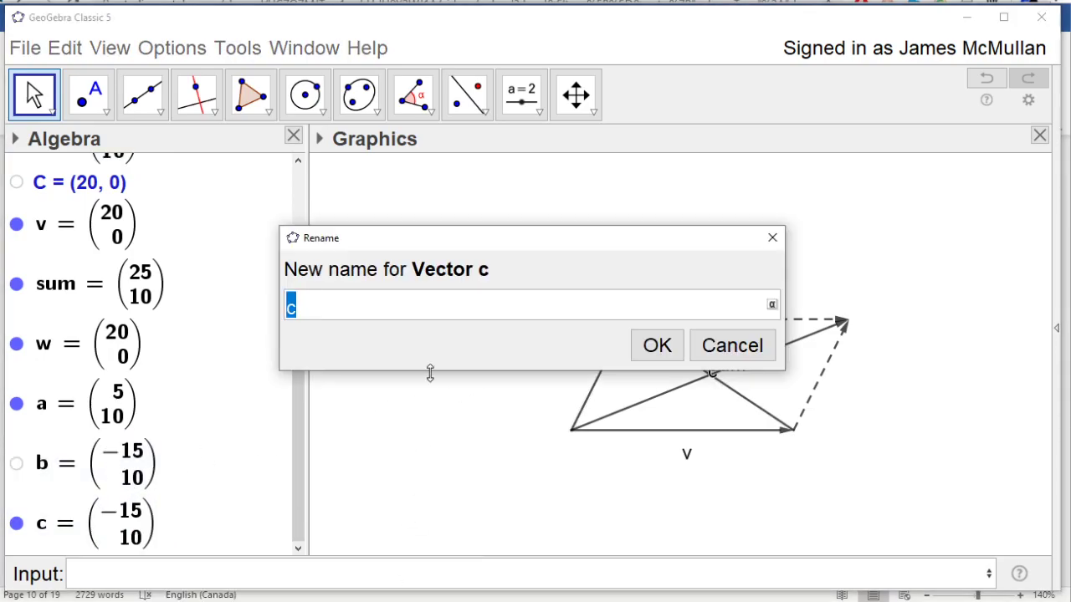
pyautogui.write('u')
pyautogui.write('mins')
pyautogui.write('usv]')
pyautogui.press('Return')
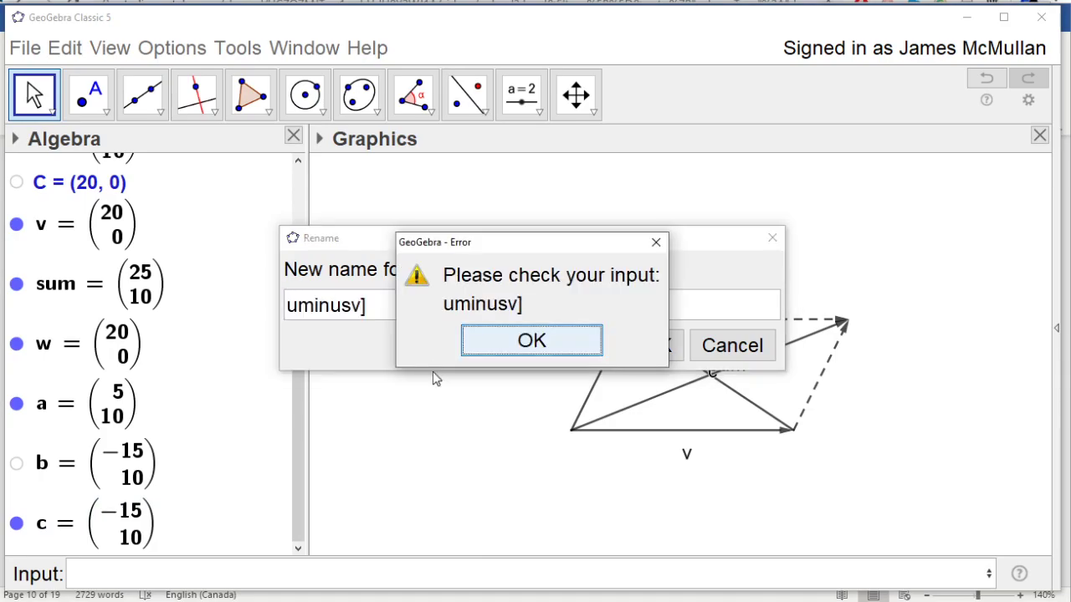
pyautogui.press('Return')
pyautogui.press('Escape')
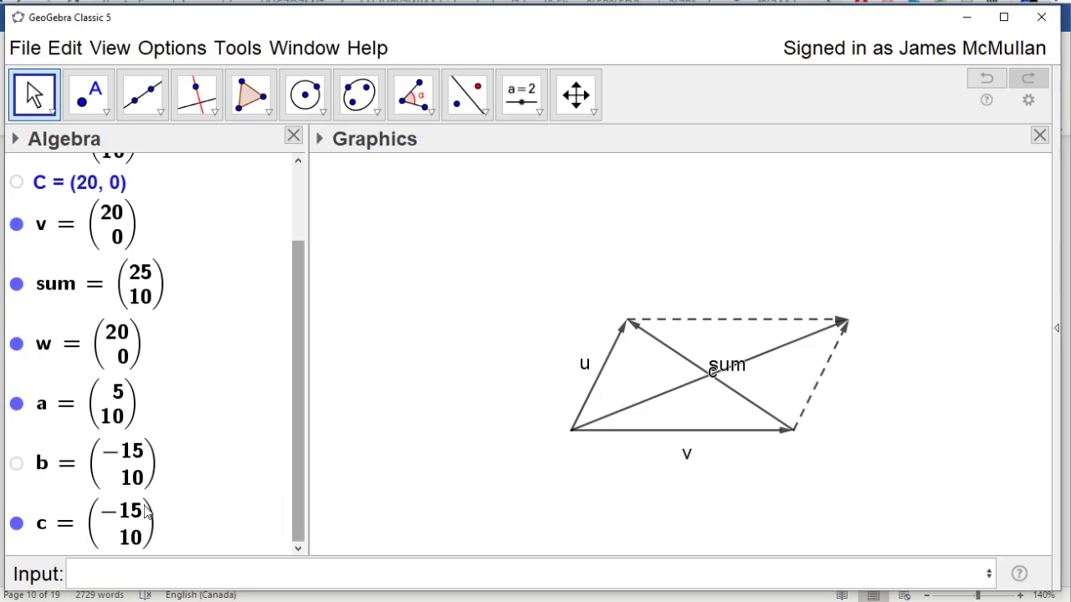
# - Rename vector c, the parallelogram's diagonal from the tip of v to the tip of u, as uminusv
pyautogui.rightClick(87, 527)
pyautogui.write('uminsu')
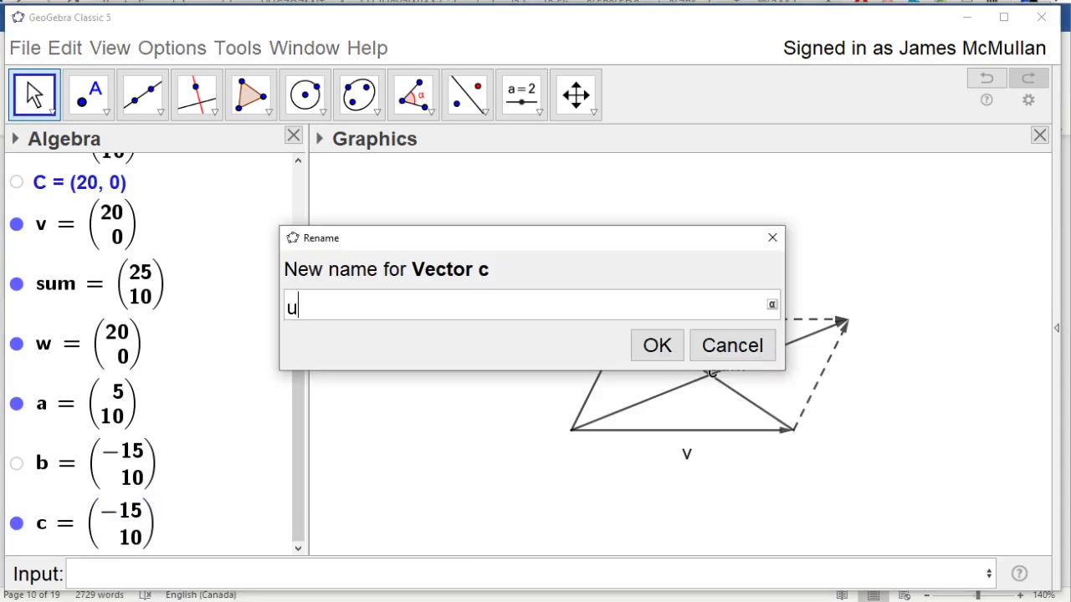
pyautogui.press('BackSpace')
pyautogui.press('BackSpace')
pyautogui.write('usv')
pyautogui.press('Return')
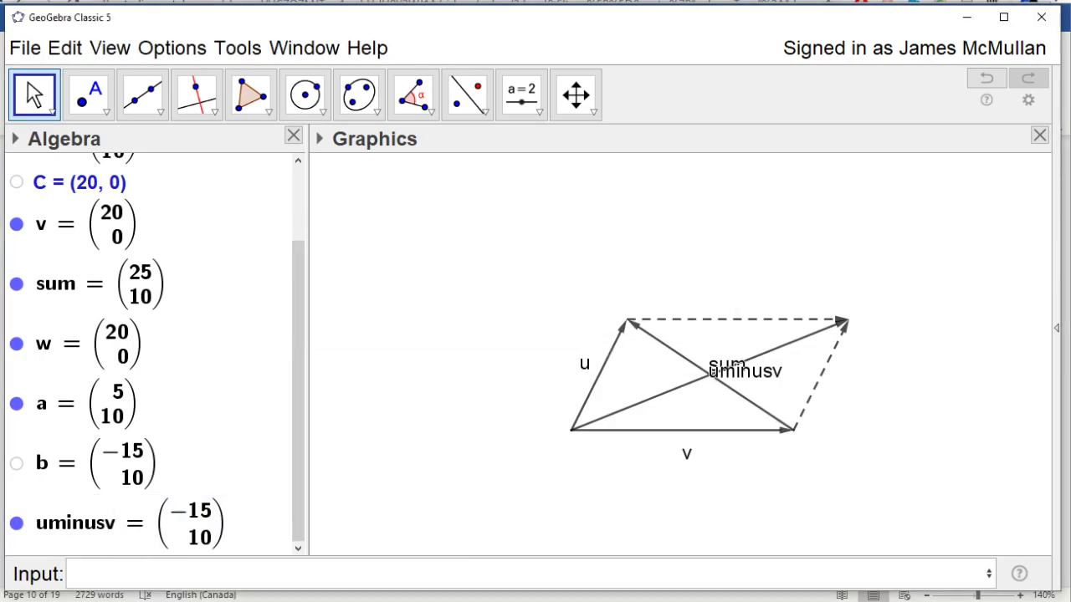
# - Move the uminusv label clear of the sum label, just below the parallelogram's upper dashed side
pyautogui.moveTo(743, 384); pyautogui.dragTo(723, 357)
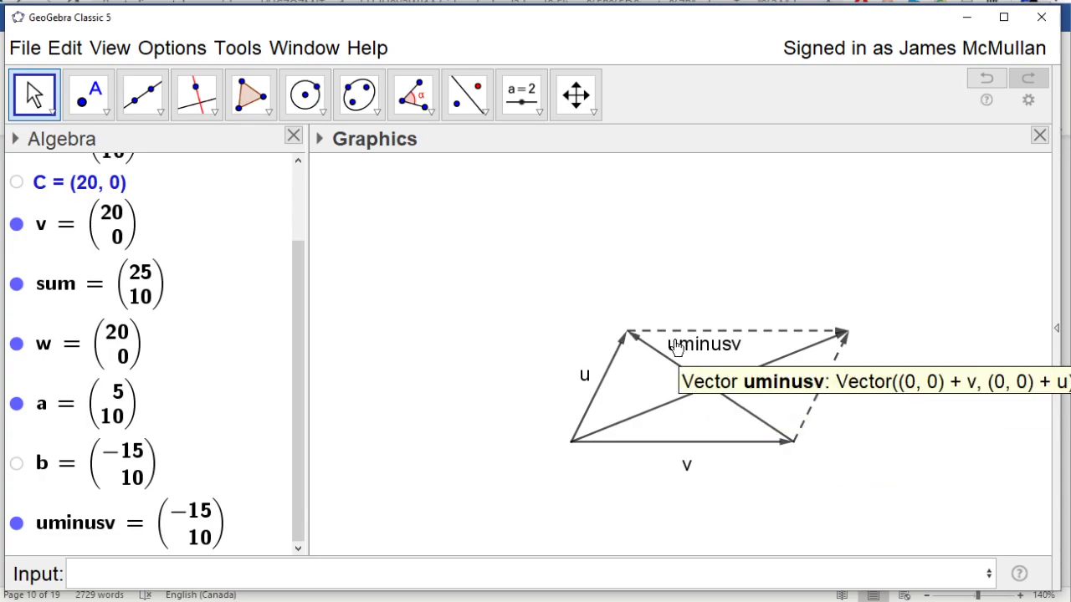
pyautogui.click(652, 352)
pyautogui.click(686, 355)
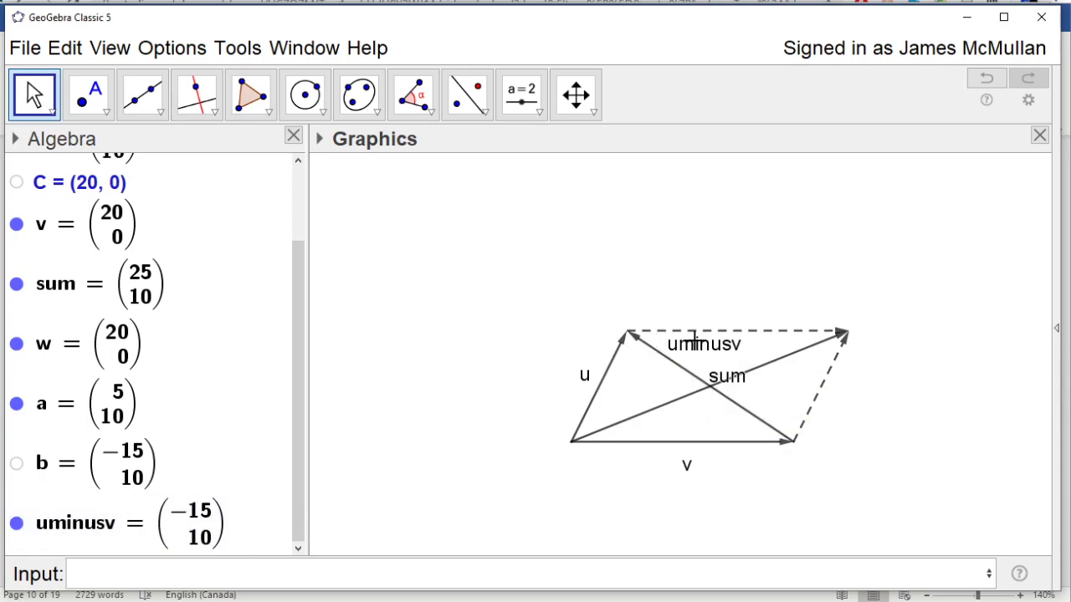
# - Color the vector uminusv red
pyautogui.click(657, 358)
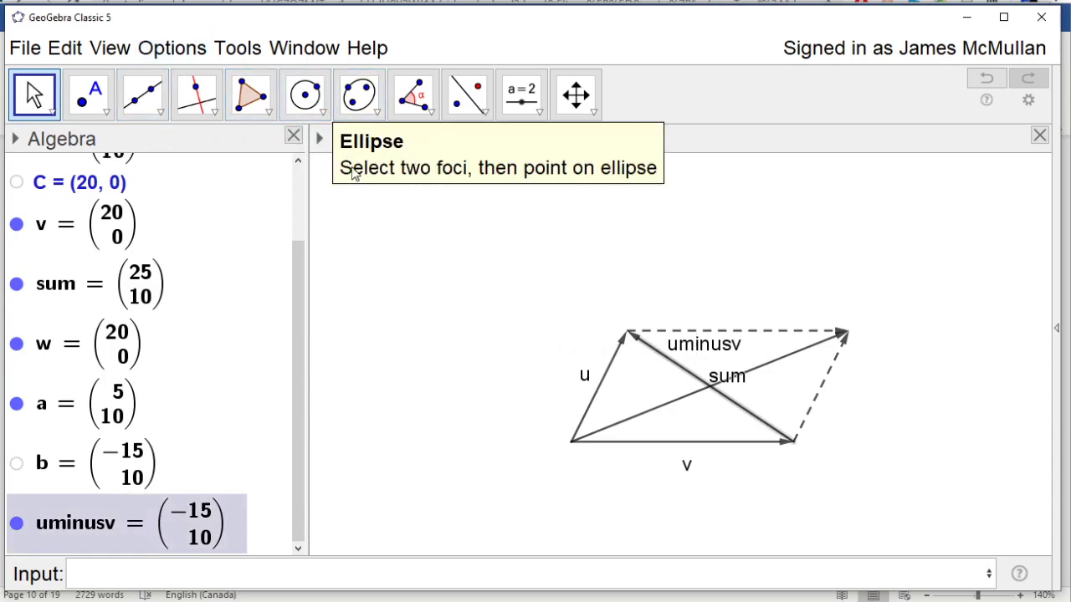
pyautogui.rightClick(159, 522)
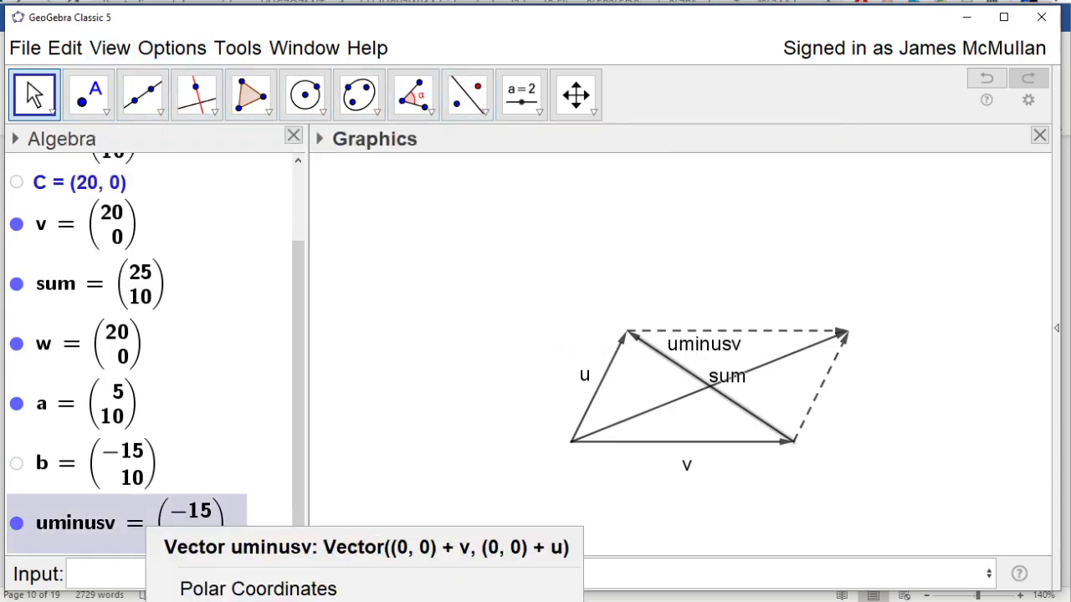
pyautogui.click(251, 599)
pyautogui.click(852, 236)
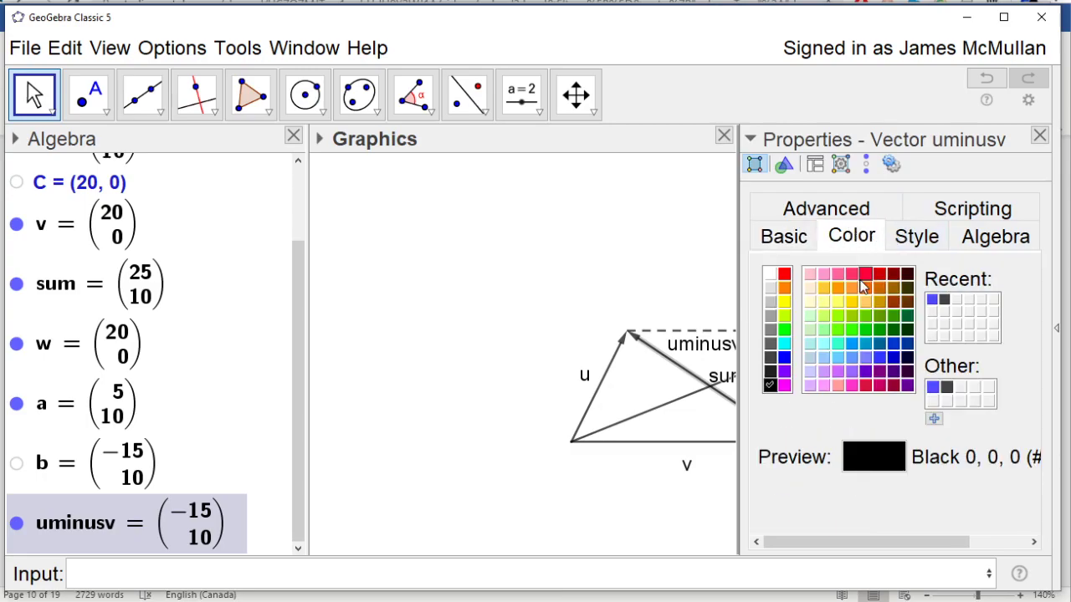
pyautogui.click(784, 274)
pyautogui.click(1039, 135)
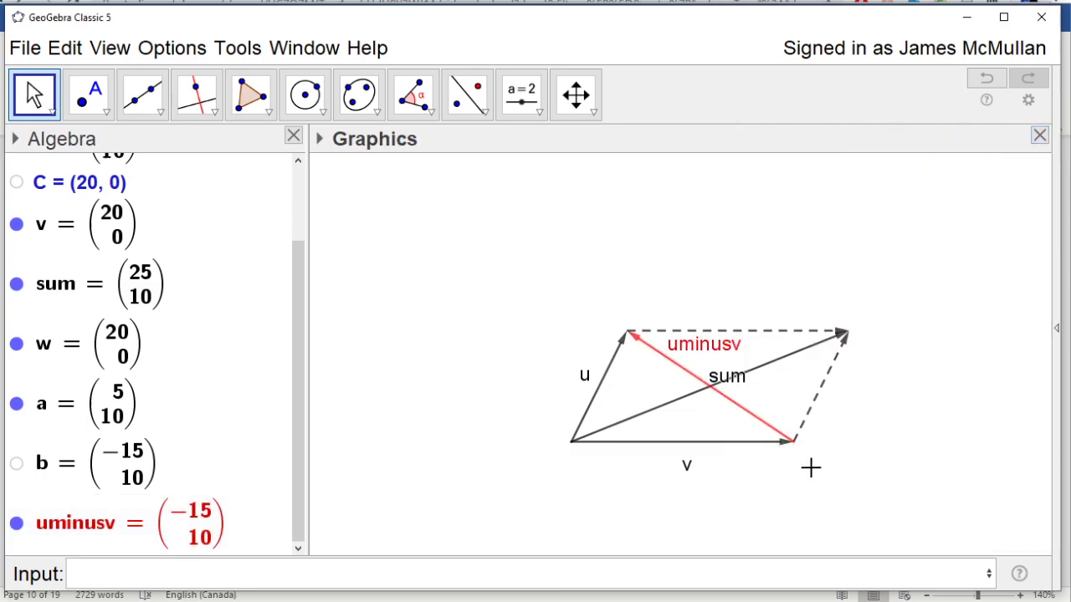
# - Create the difference vector v-u
pyautogui.click(423, 574)
pyautogui.write('v-u')
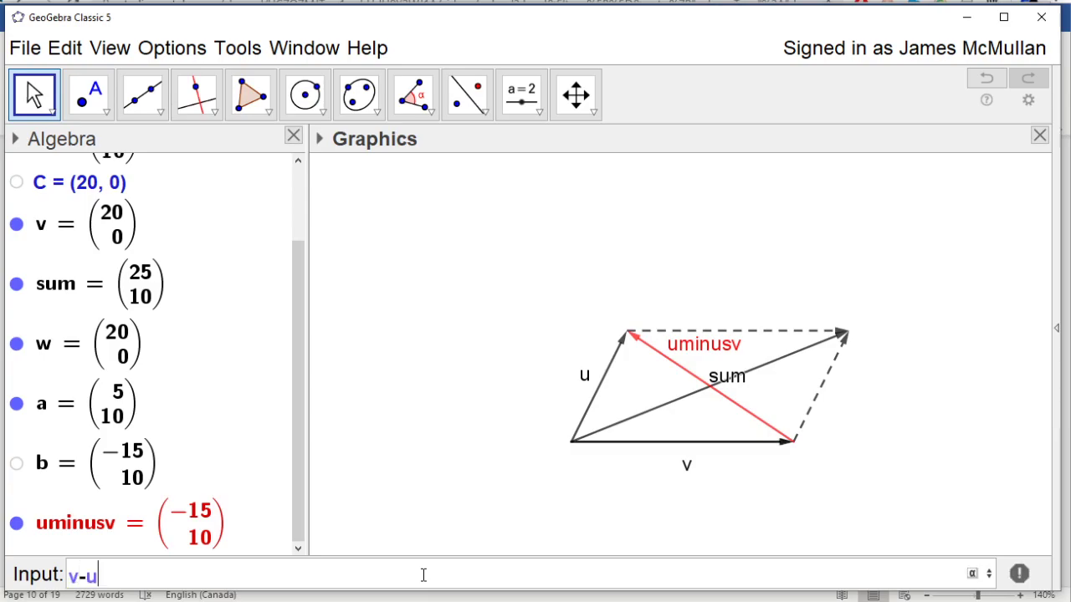
pyautogui.press('Return')
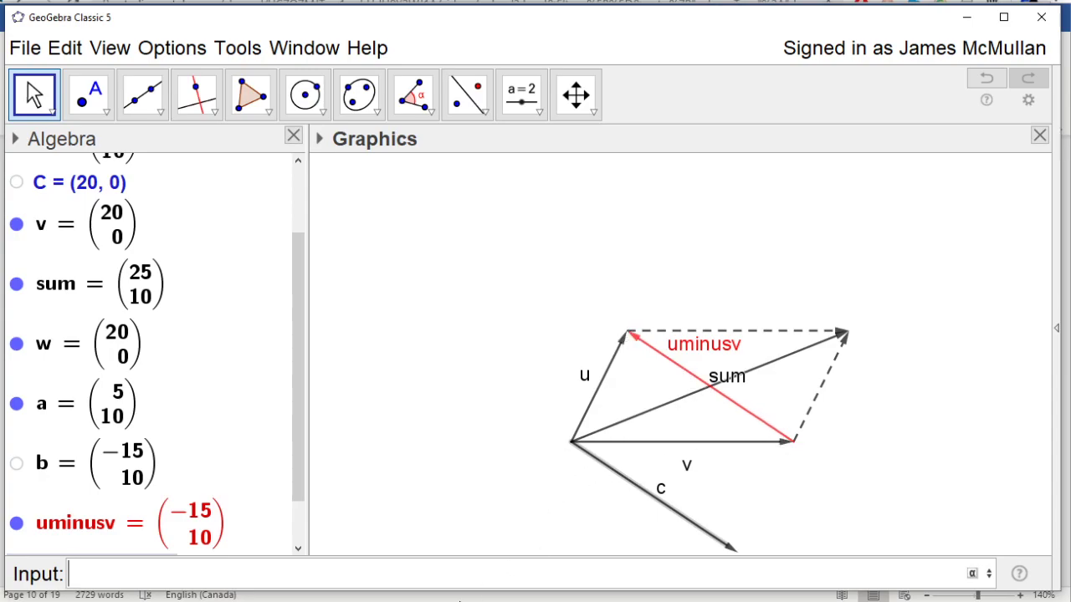
# - Create a vector from O+u to O+v using the Vector command
pyautogui.click(463, 579)
pyautogui.write('vector[')
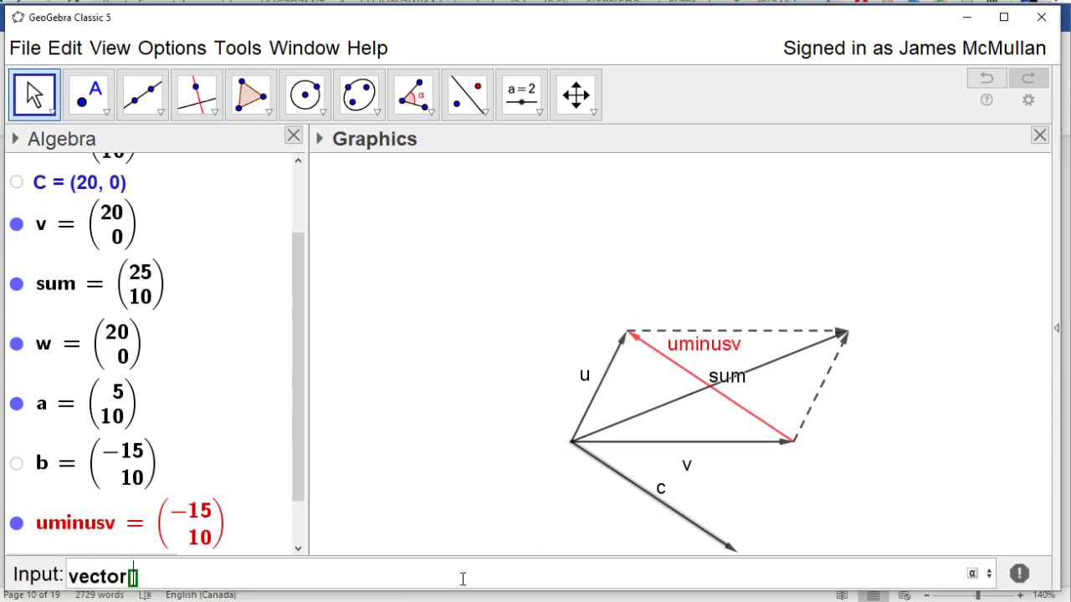
pyautogui.write('A')
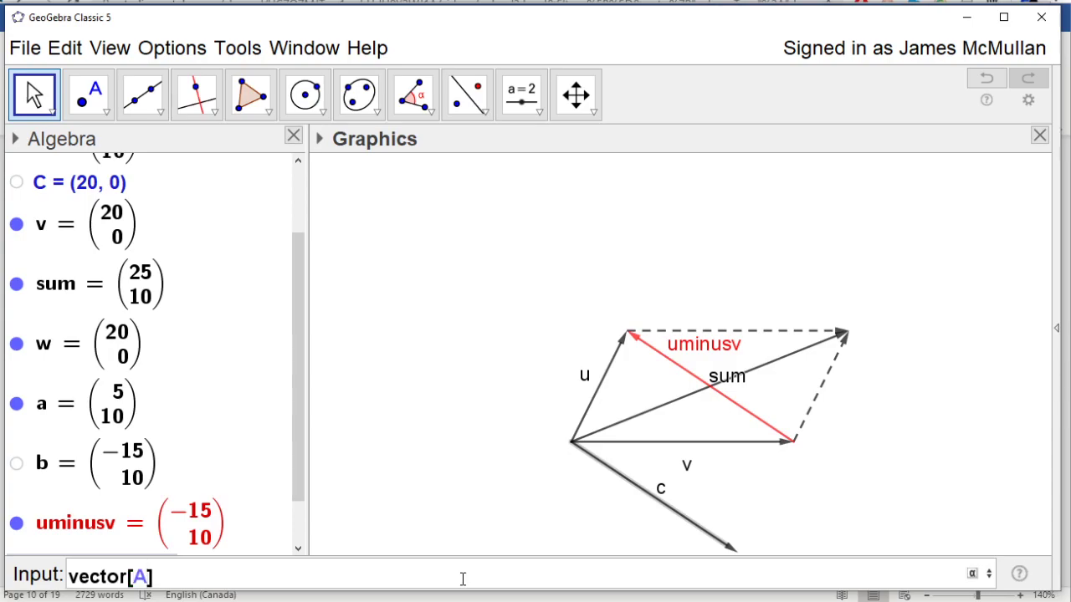
pyautogui.press('BackSpace')
pyautogui.write('O+u, ')
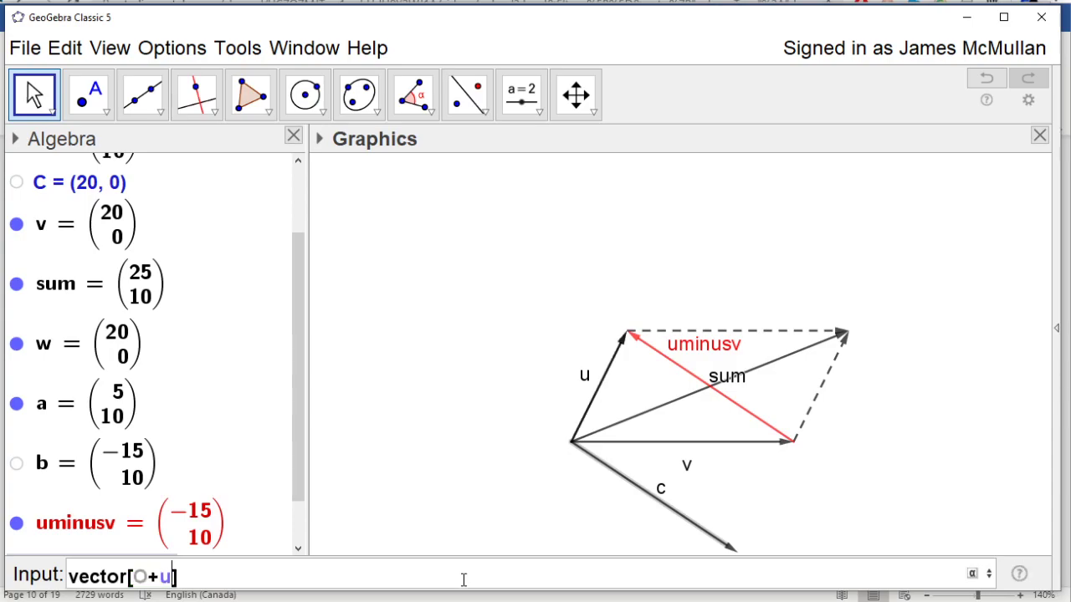
pyautogui.write('O+v')
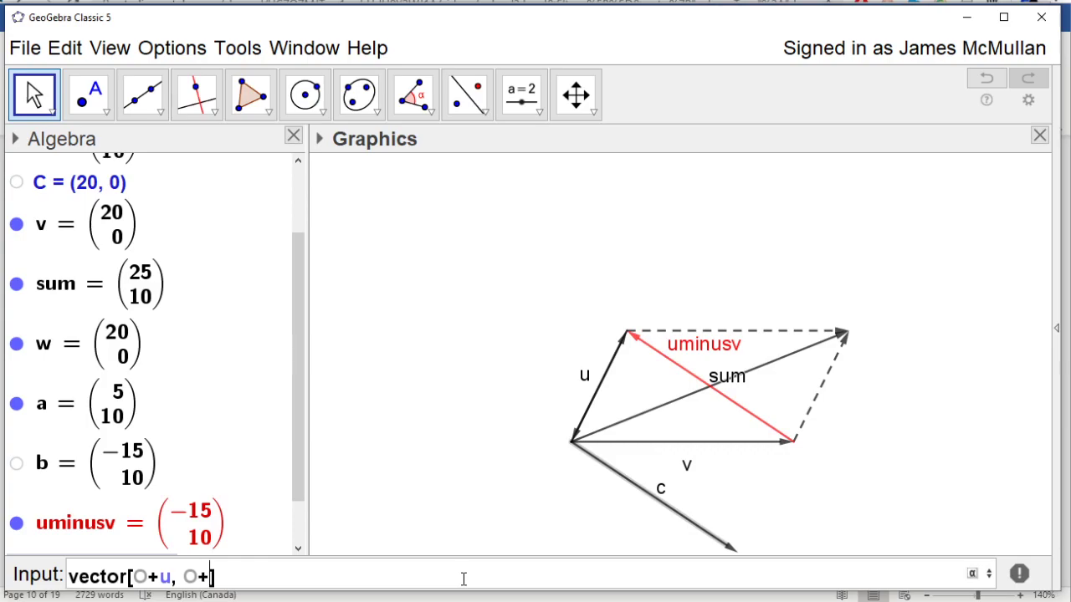
pyautogui.press('Return')
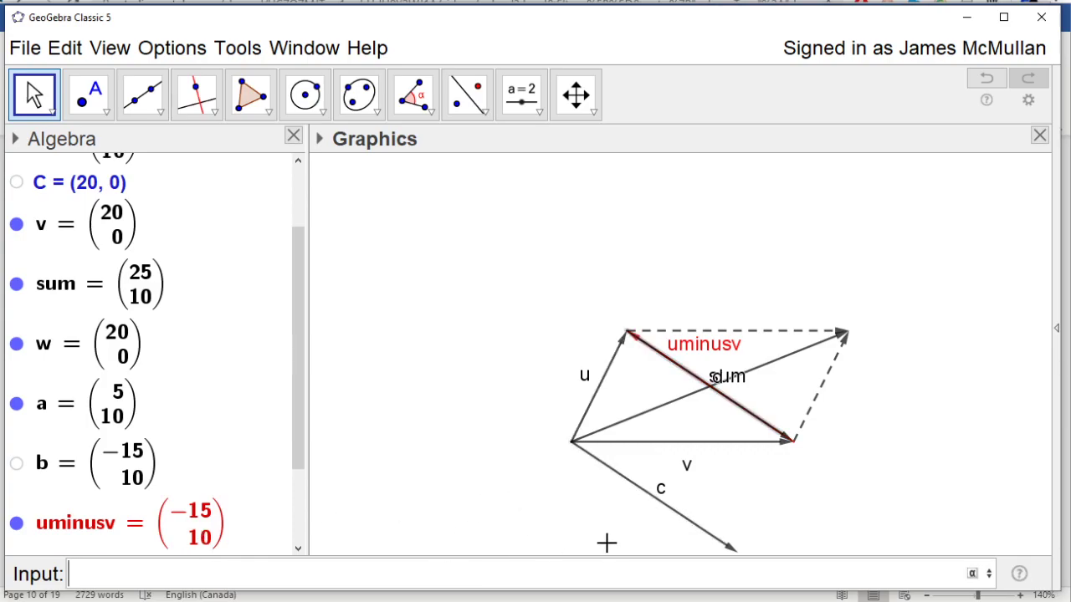
# - Hide vector c at the origin, keeping vector d displayed along the parallelogram's diagonal
pyautogui.scroll(-1, 349, 454)
pyautogui.scroll(-2, 119, 473)
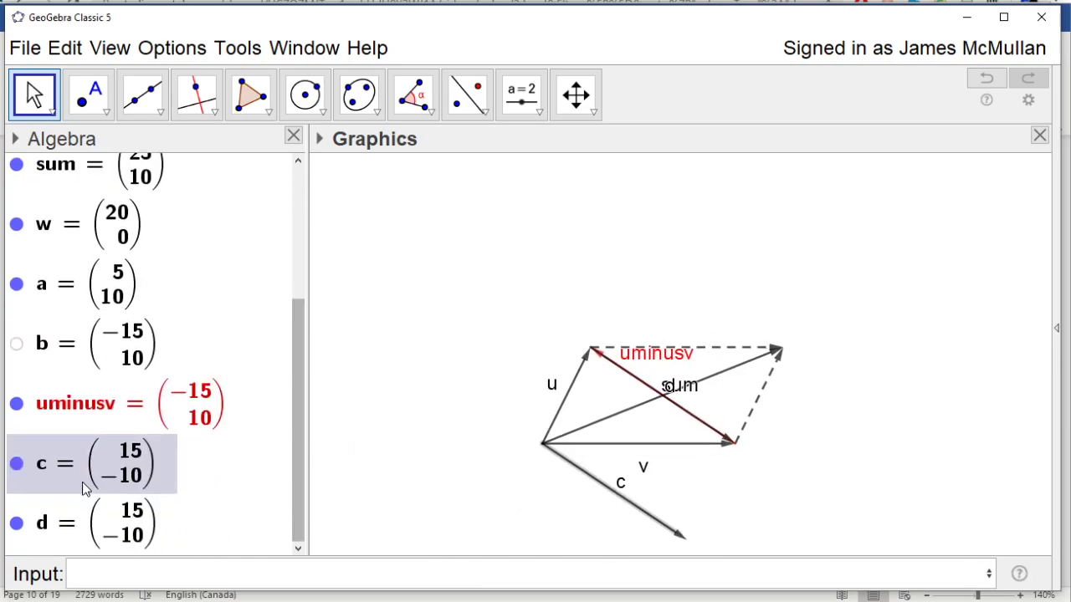
pyautogui.click(17, 523)
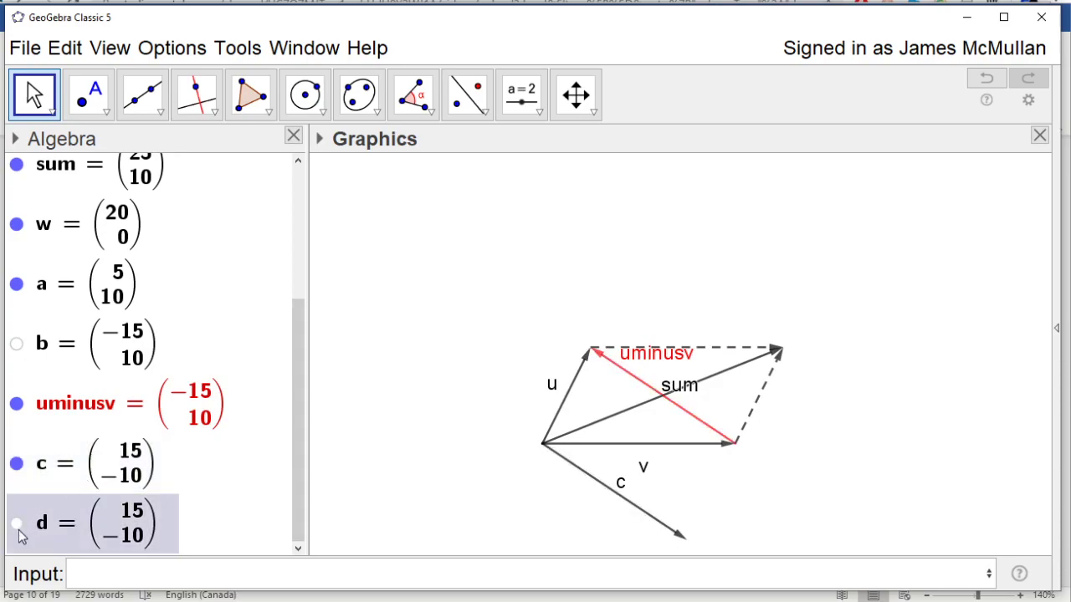
pyautogui.click(17, 465)
pyautogui.click(16, 465)
pyautogui.click(17, 465)
pyautogui.click(21, 518)
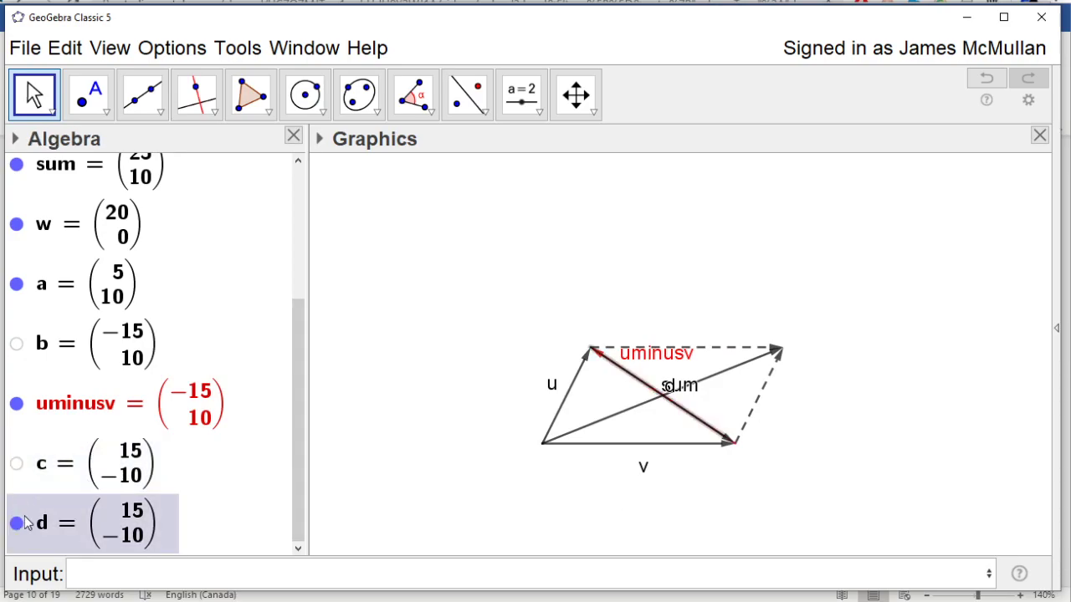
# - Color vector d green
pyautogui.rightClick(80, 510)
pyautogui.click(176, 601)
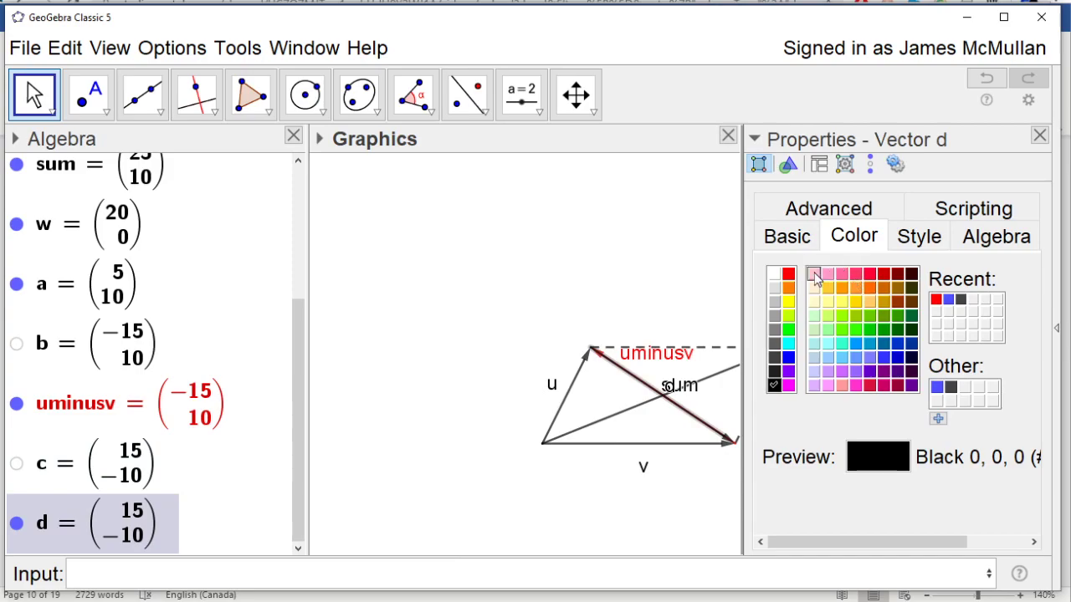
pyautogui.click(789, 329)
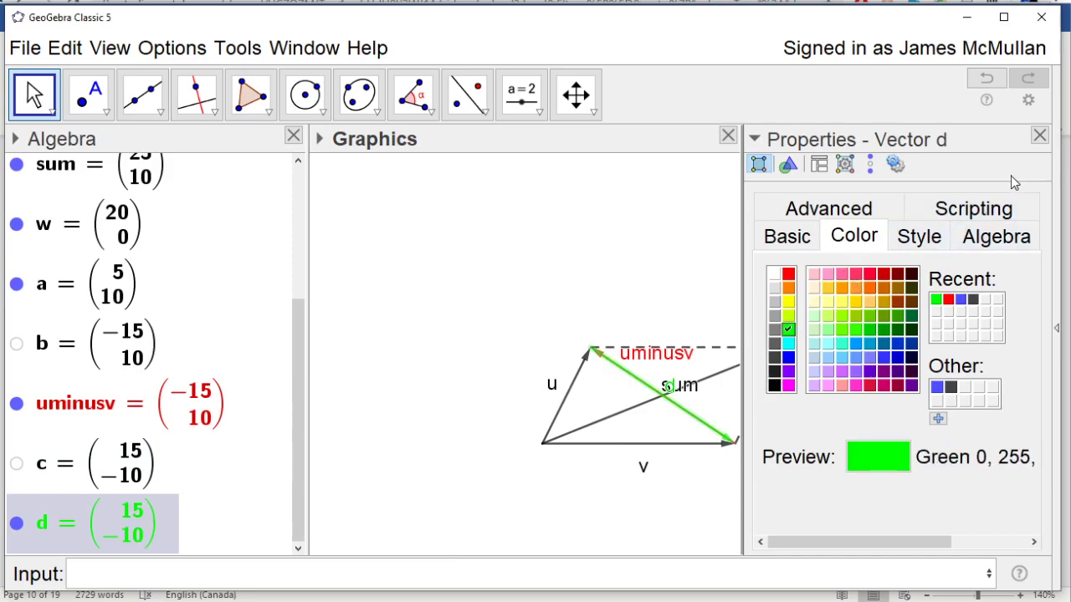
pyautogui.click(1039, 135)
# - Rename vector d as vminusu and move the uminusv, vminusu and sum labels apart so they no longer overlap
pyautogui.rightClick(69, 514)
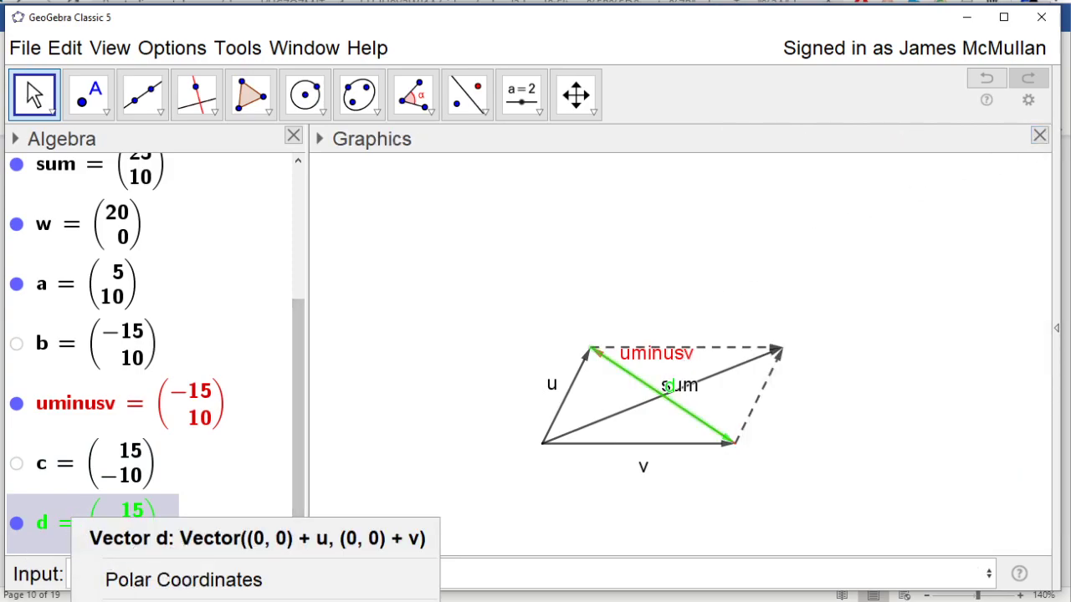
pyautogui.click(125, 601)
pyautogui.click(348, 309)
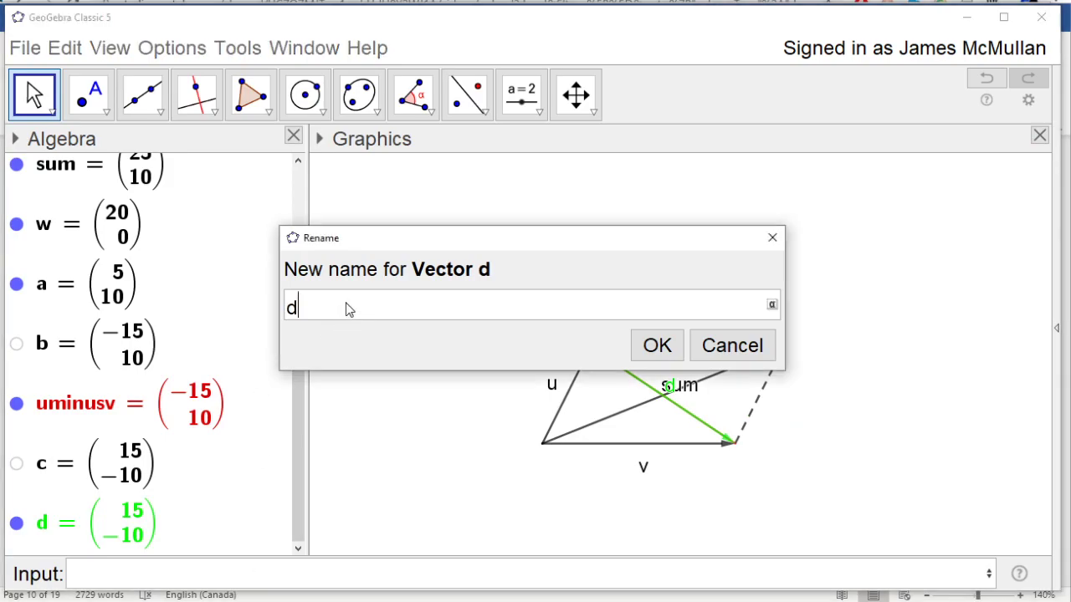
pyautogui.write('vmin')
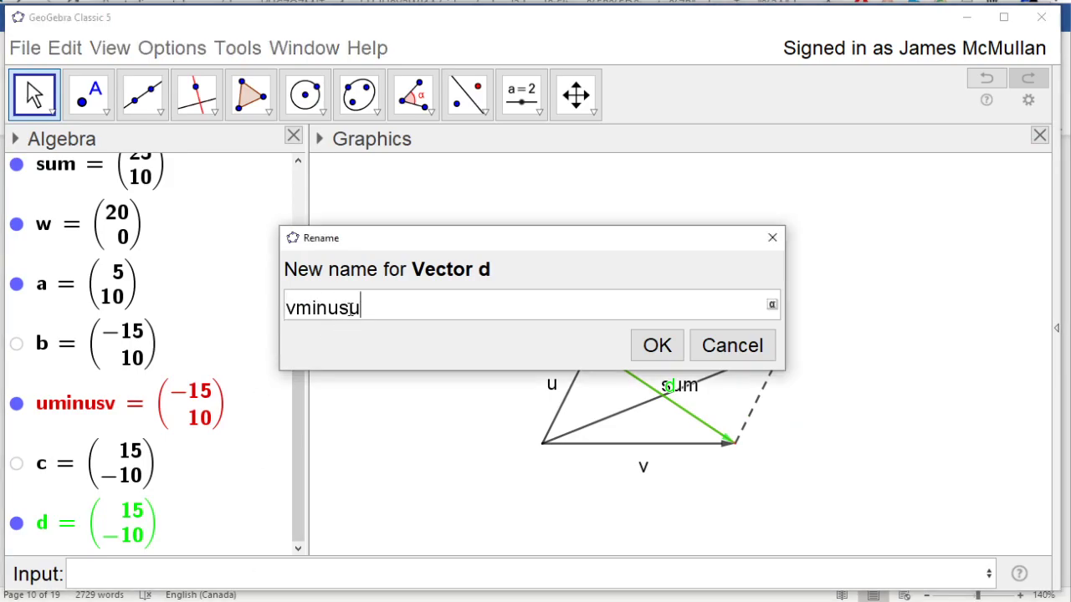
pyautogui.write('usu')
pyautogui.press('Return')
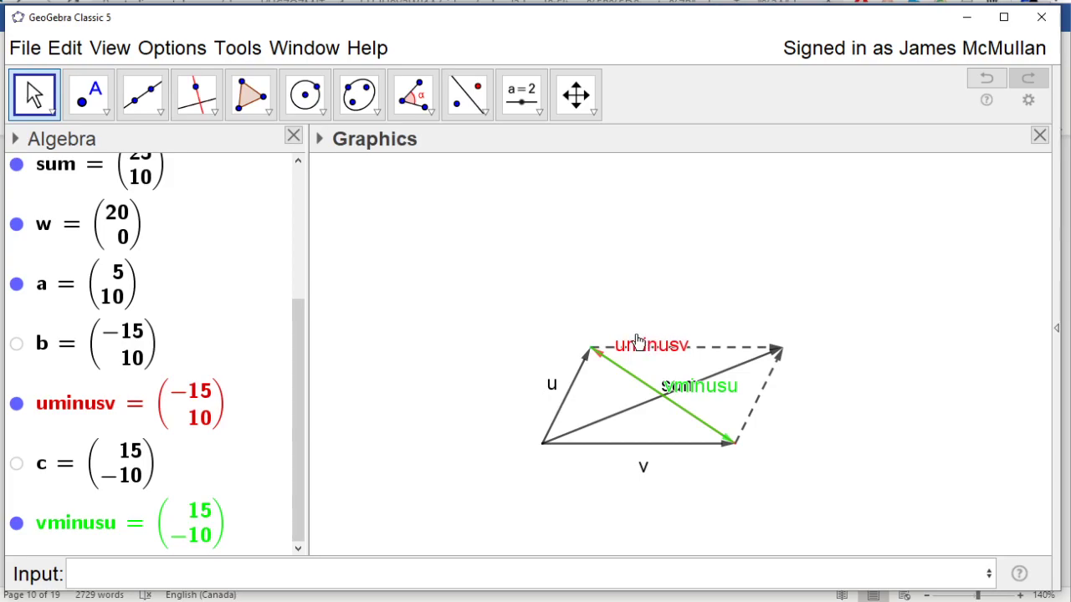
pyautogui.moveTo(637, 341); pyautogui.dragTo(643, 336)
pyautogui.moveTo(686, 392); pyautogui.dragTo(789, 440)
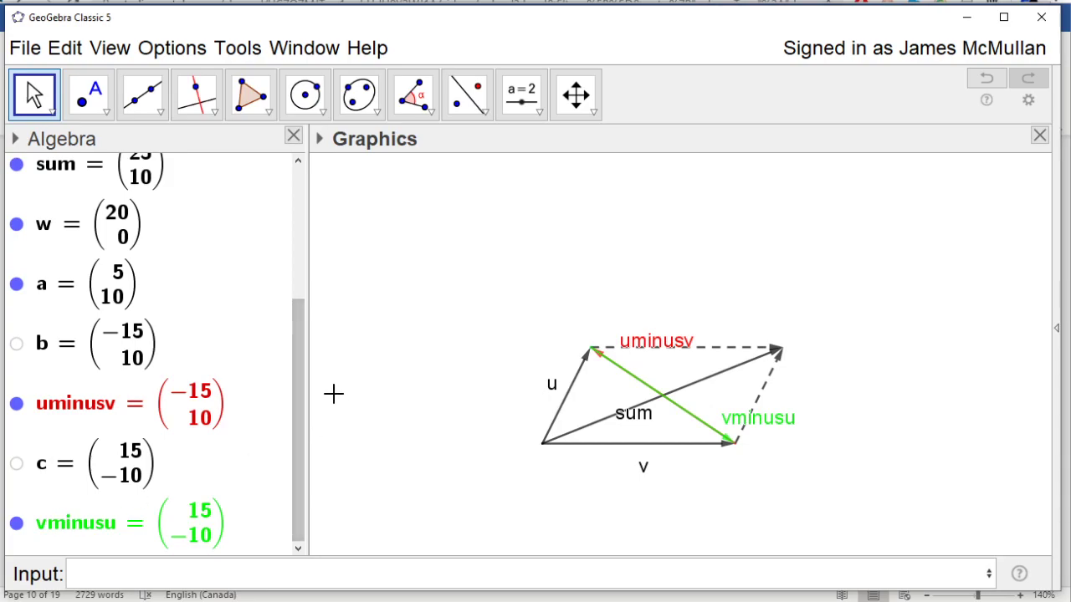
# - Switch to the Word notes and add the subtraction examples "8 – 2 =6" and "2 – 8 = -6" just above the Collinear vectors paragraph
pyautogui.hotkey('alt', 'Tab')
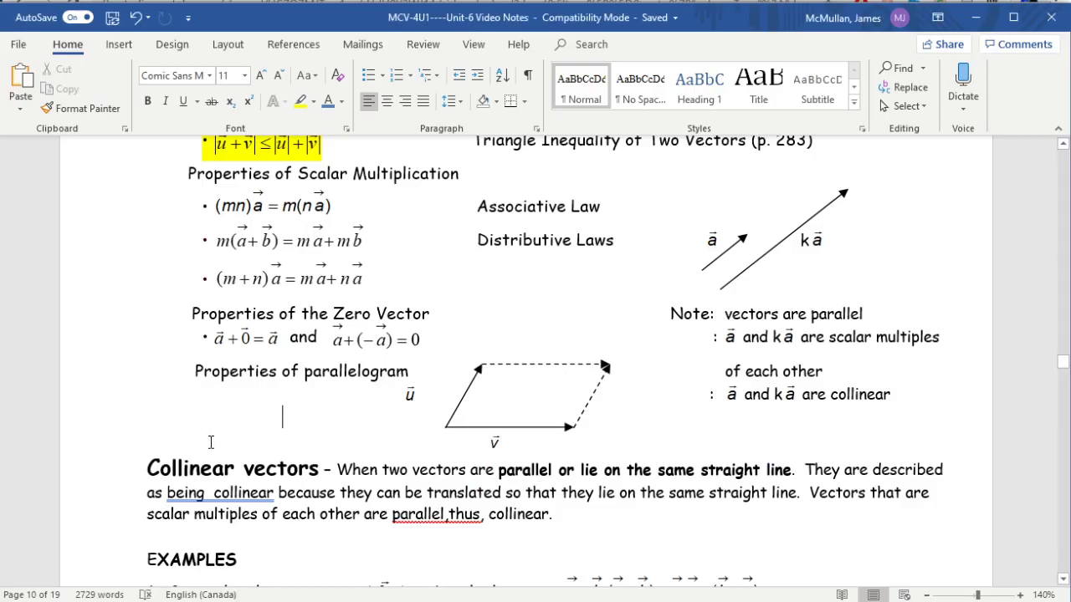
pyautogui.click(533, 478)
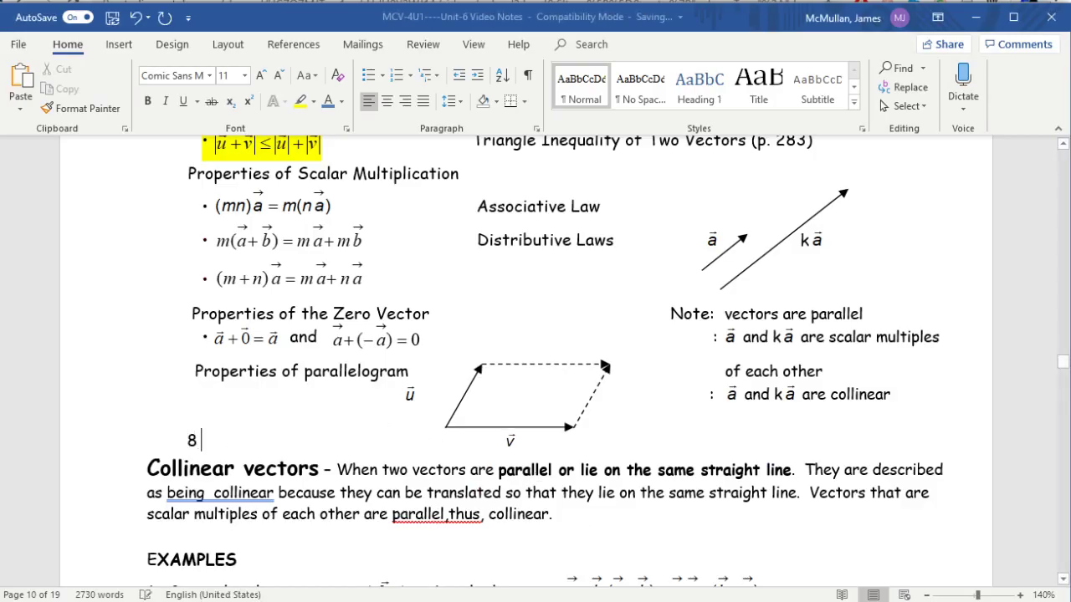
pyautogui.write('8 - 2 =6')
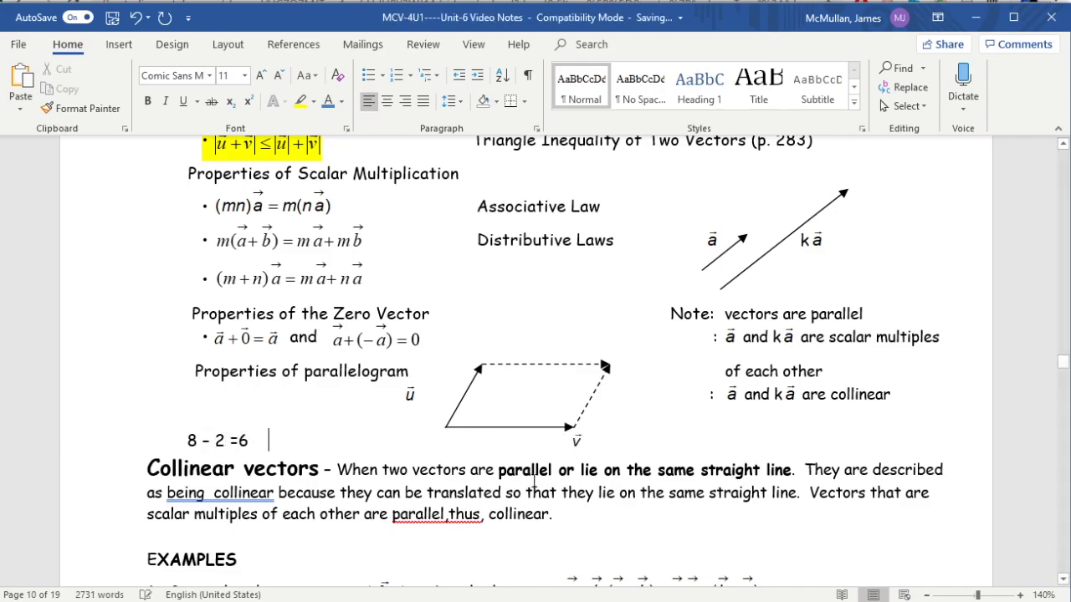
pyautogui.write('   2')
pyautogui.write(' - 89')
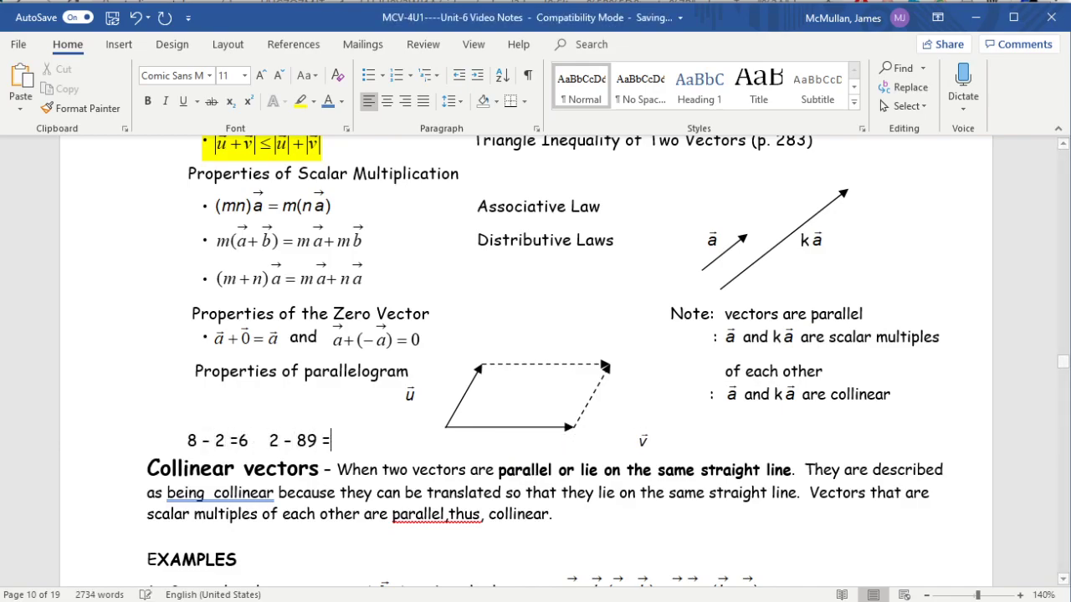
pyautogui.press('BackSpace')
pyautogui.write('= -0')
pyautogui.press('BackSpace')
pyautogui.write('6')
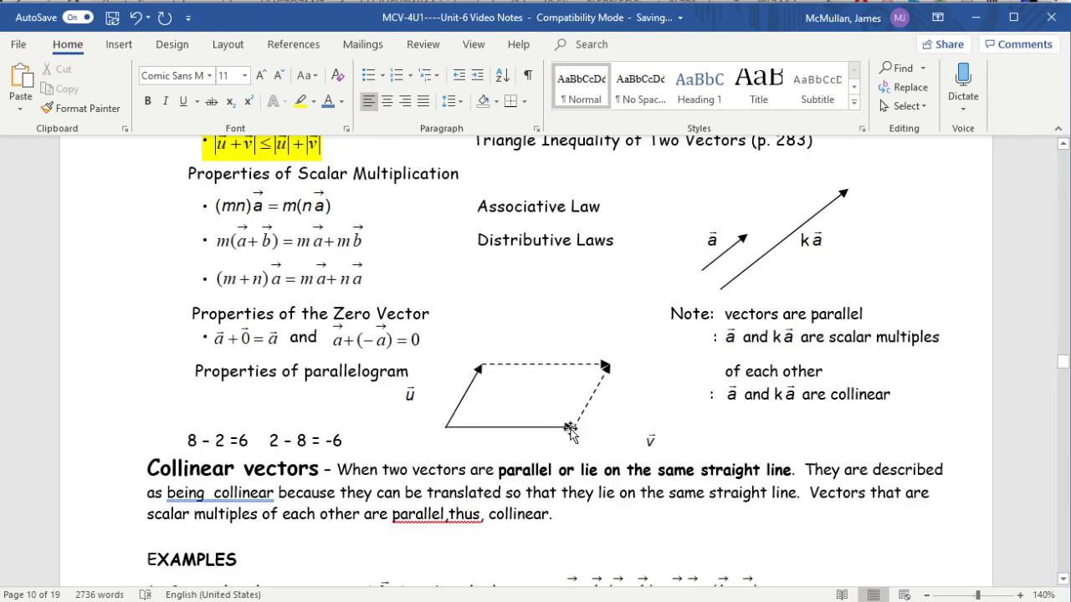
pyautogui.hotkey('alt', 'Tab')
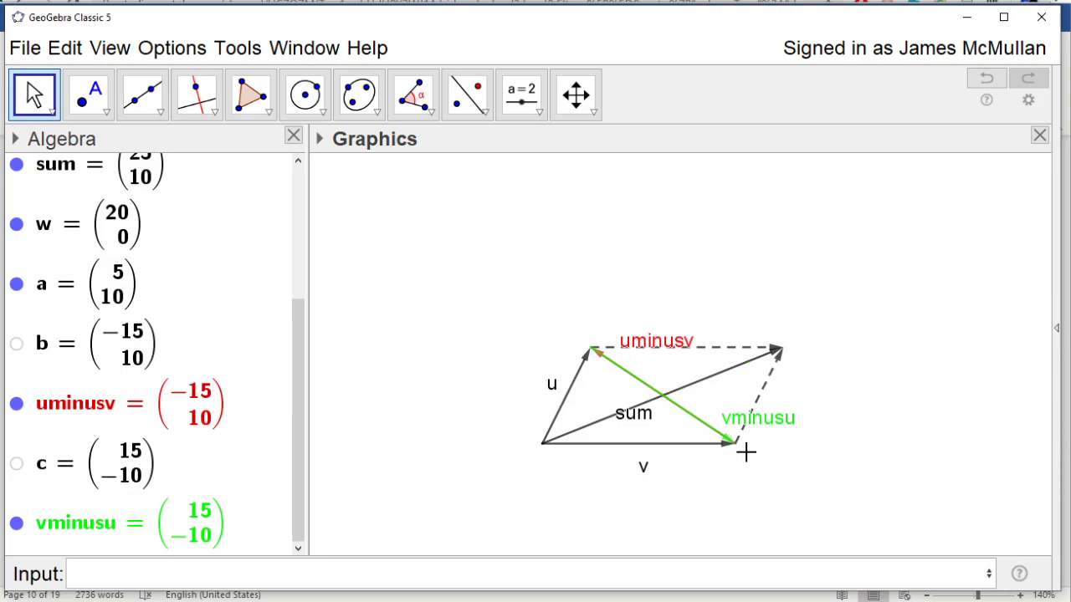
pyautogui.hotkey('alt', 'Tab')
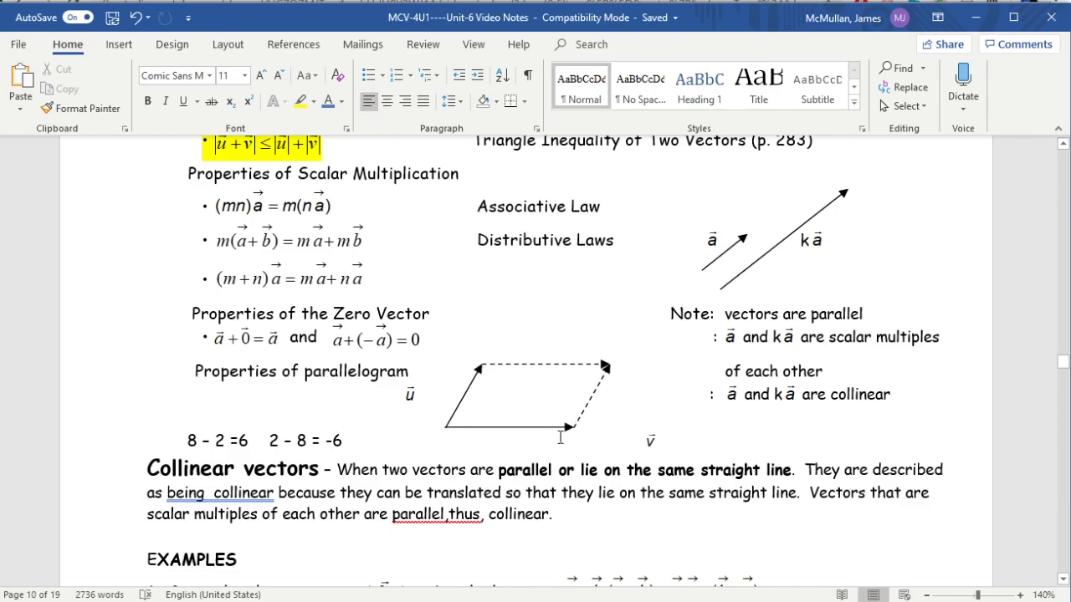
# - Color the "Collinear vectors" heading text blue
pyautogui.scroll(-3, 561, 437)
pyautogui.click(288, 362)
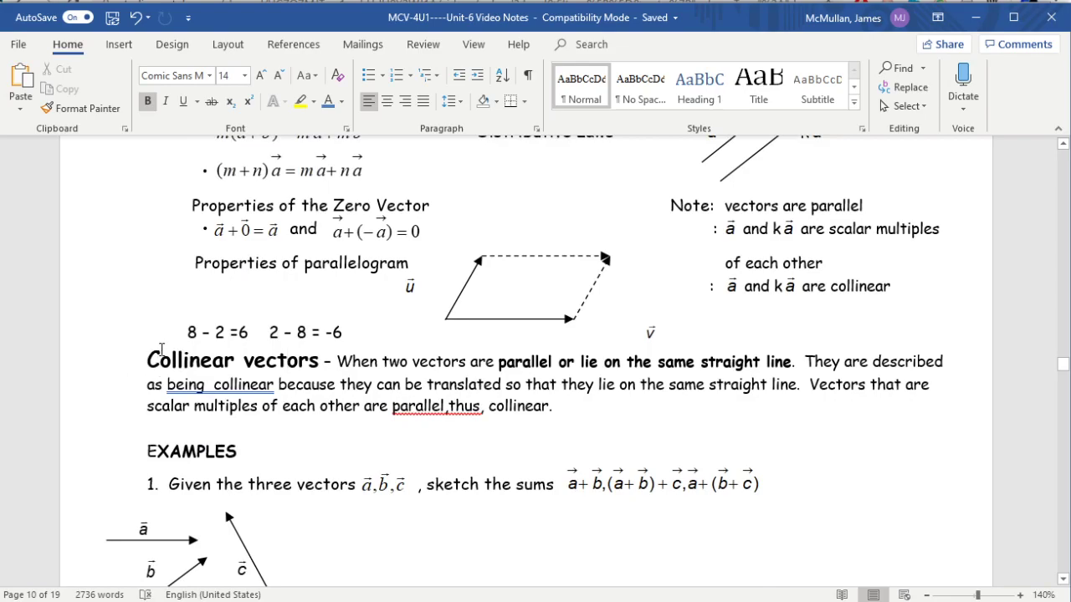
pyautogui.moveTo(147, 355); pyautogui.dragTo(301, 355)
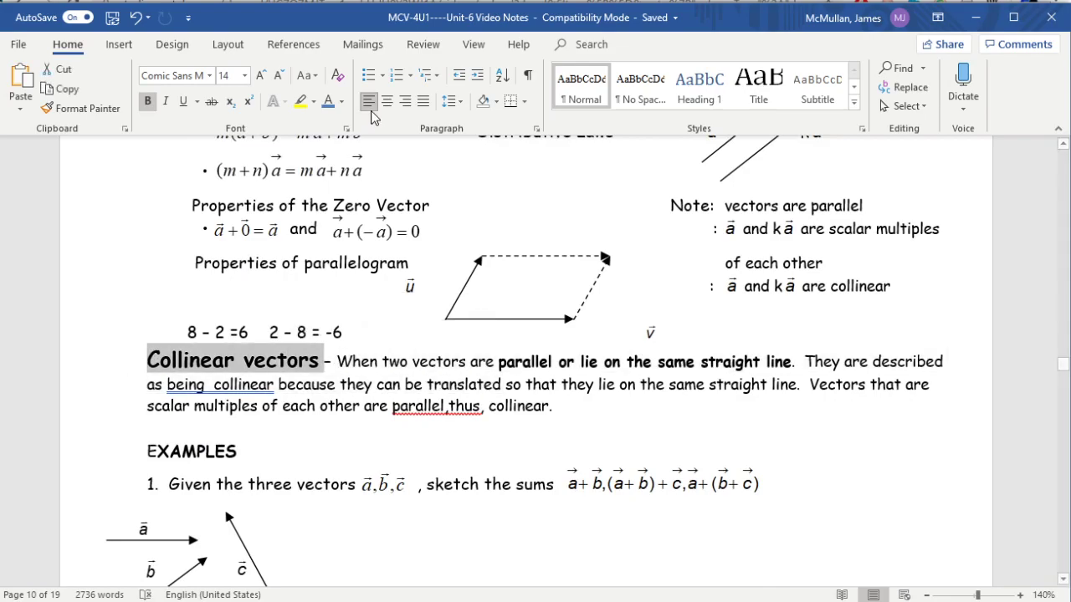
pyautogui.click(330, 104)
pyautogui.click(334, 361)
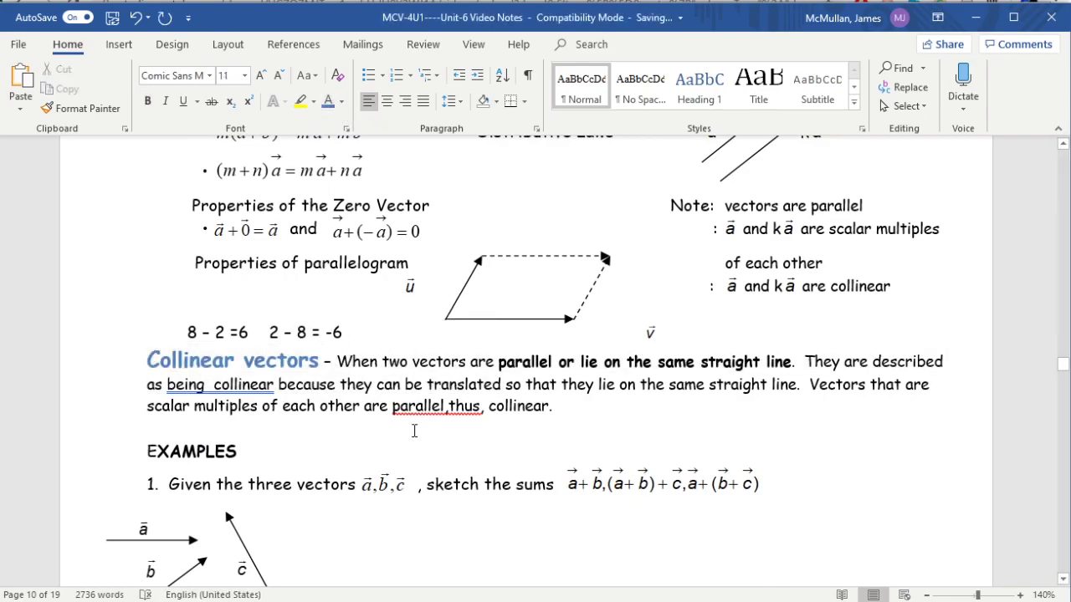
# - Color the words "are parallel" in the collinear vectors definition blue
pyautogui.moveTo(148, 358); pyautogui.dragTo(322, 362)
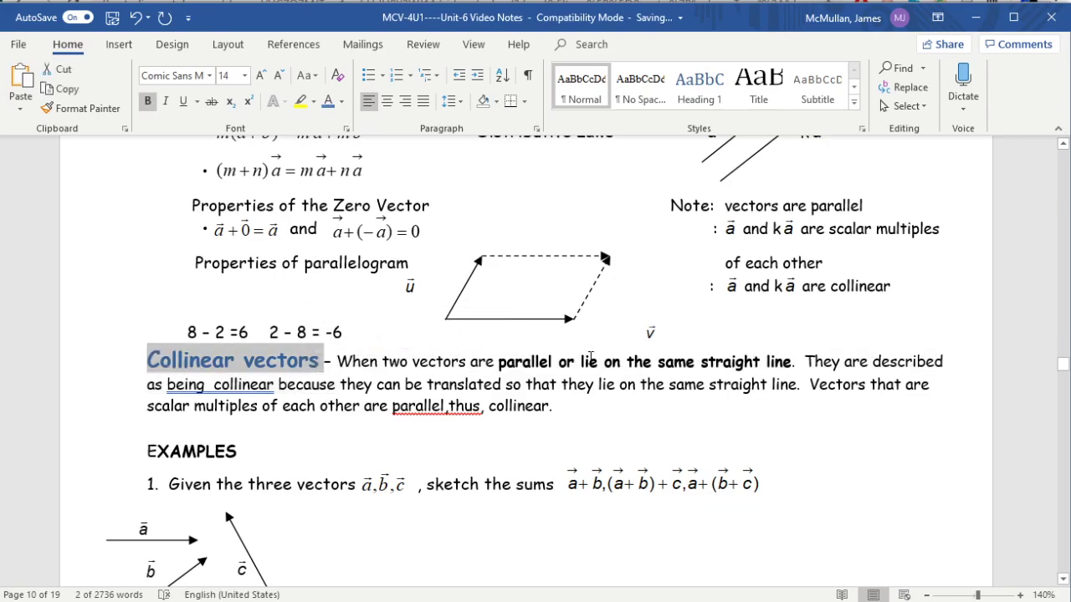
pyautogui.moveTo(496, 360); pyautogui.dragTo(559, 362)
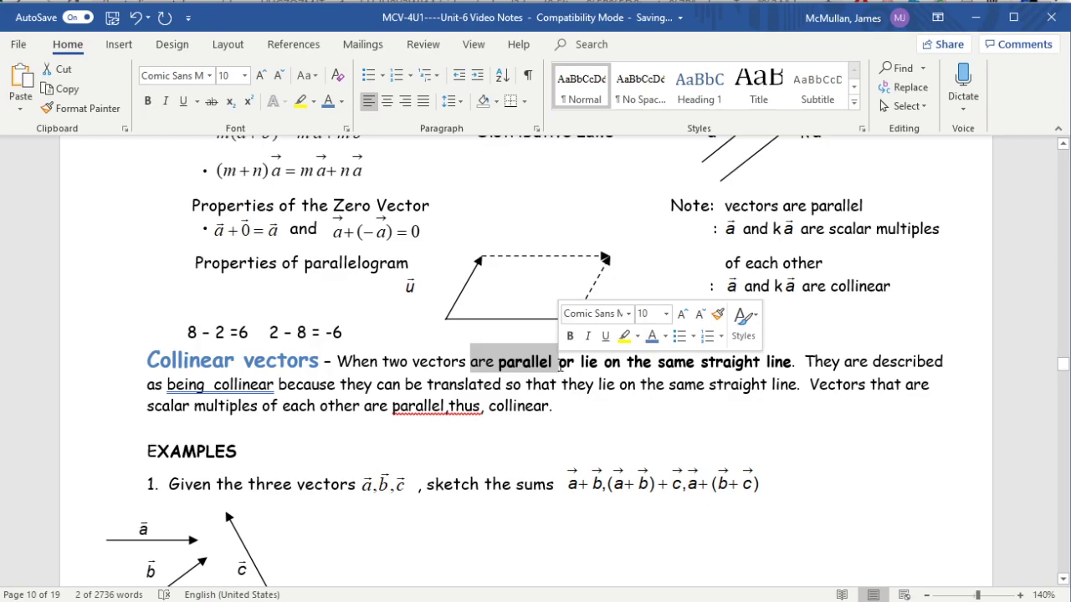
pyautogui.click(327, 102)
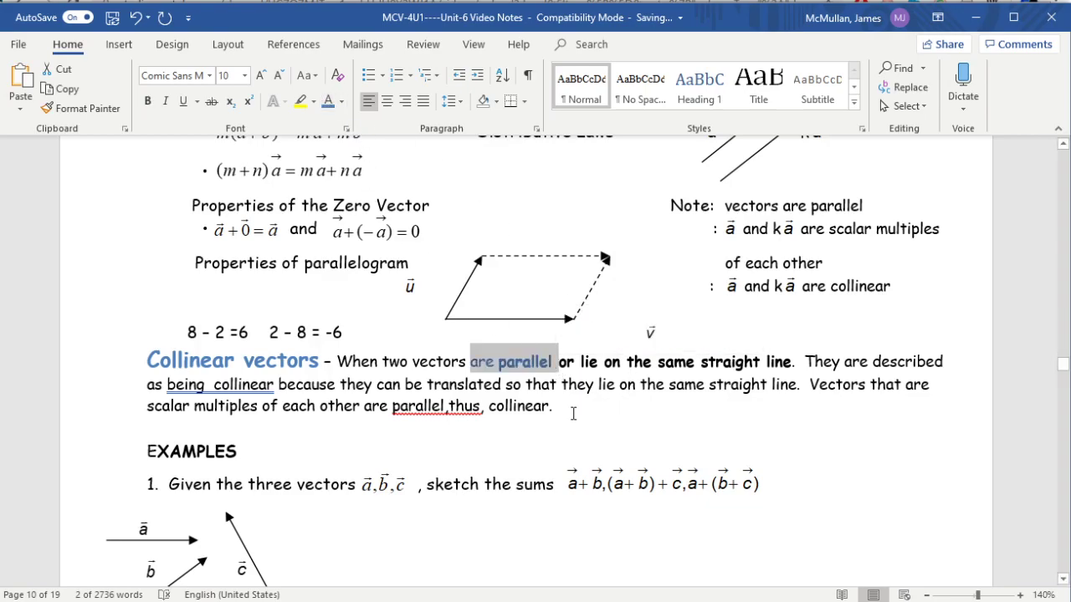
# - Insert the equation u = k v, with vector arrows over u and v, at the end of the collinear vectors definition
pyautogui.click(572, 411)
pyautogui.hotkey('alt', '=')
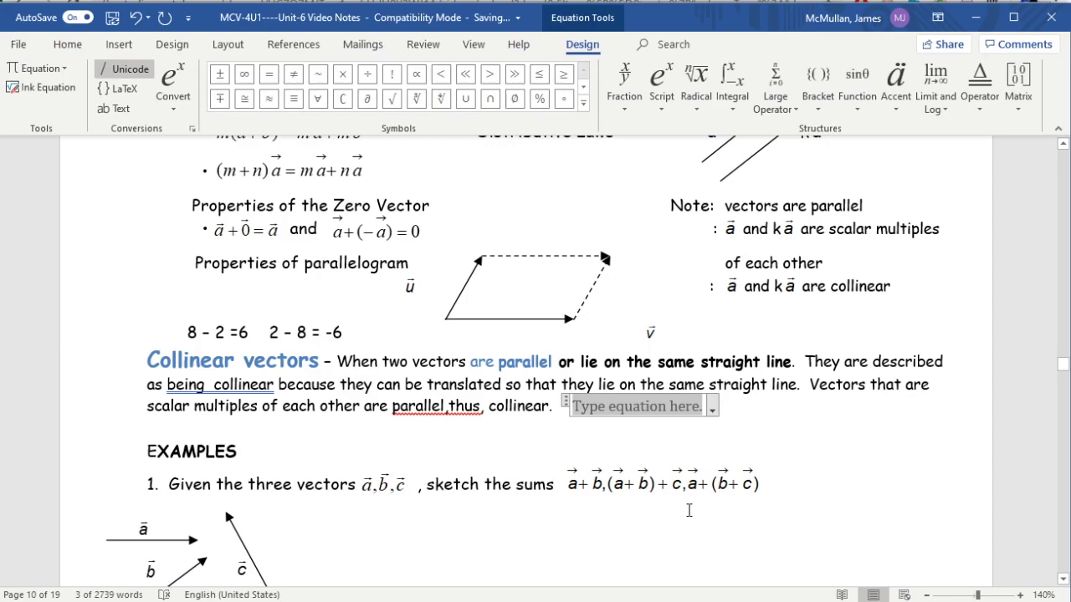
pyautogui.write('u\\vec')
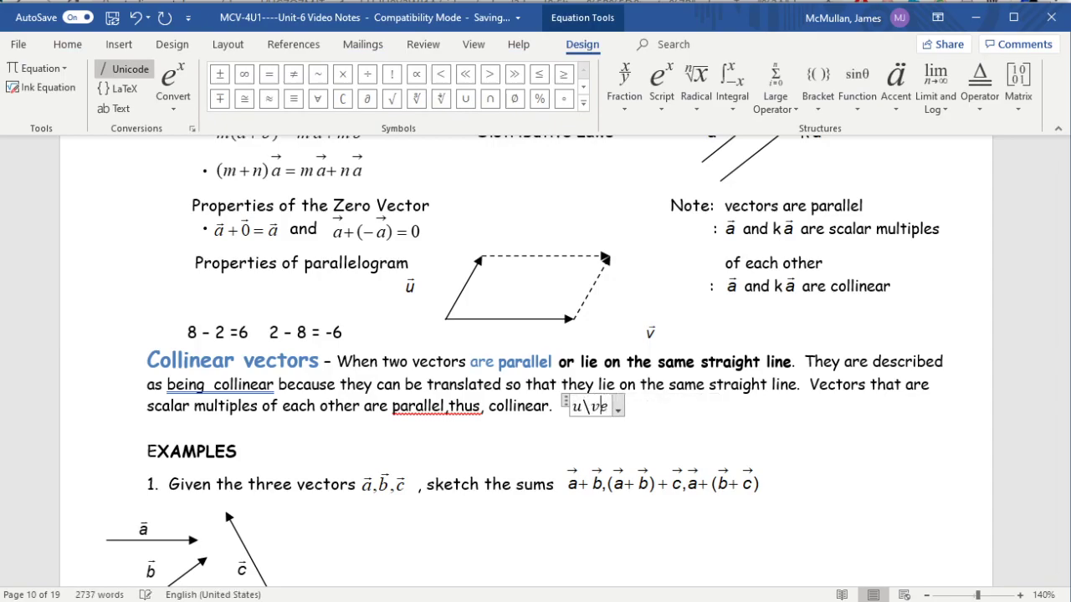
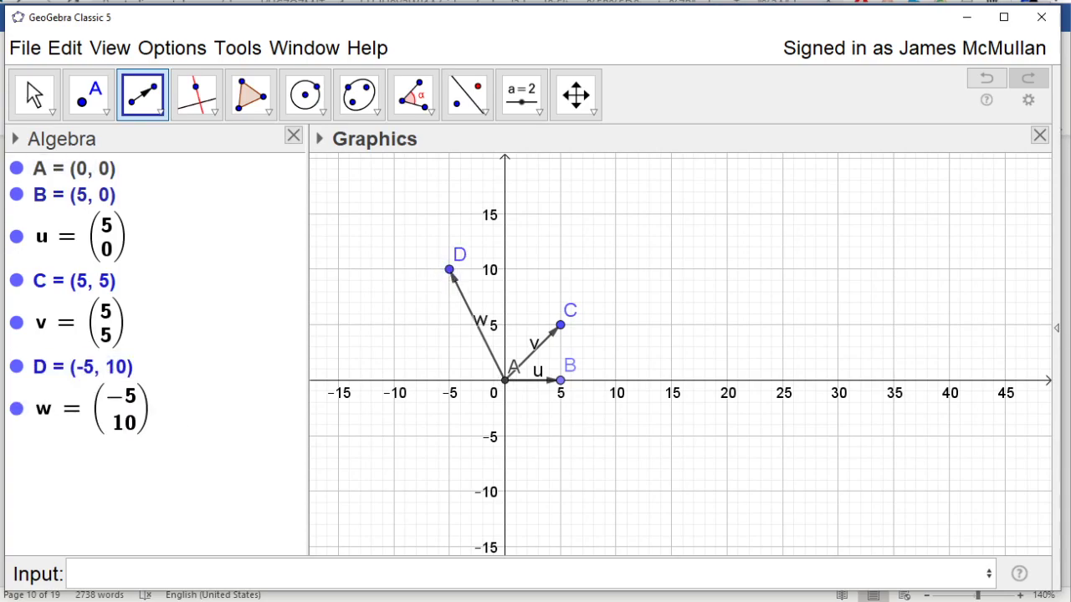
# - Hide points A, B, C and D so that only the vectors are displayed
pyautogui.click(16, 194)
pyautogui.click(17, 168)
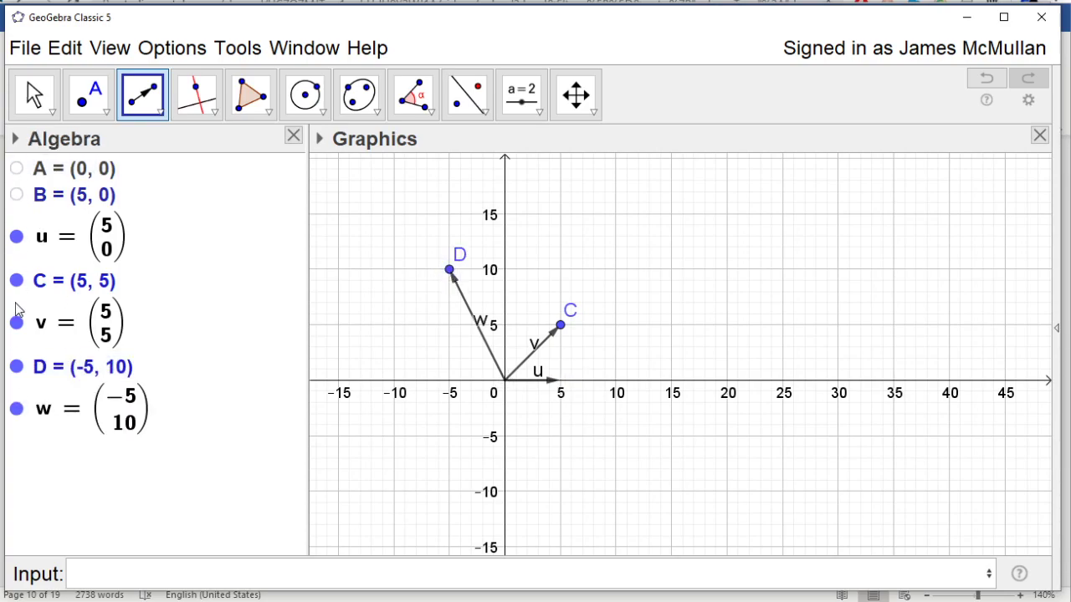
pyautogui.click(17, 280)
pyautogui.click(16, 367)
# - Rename the horizontal vector u as a
pyautogui.rightClick(76, 238)
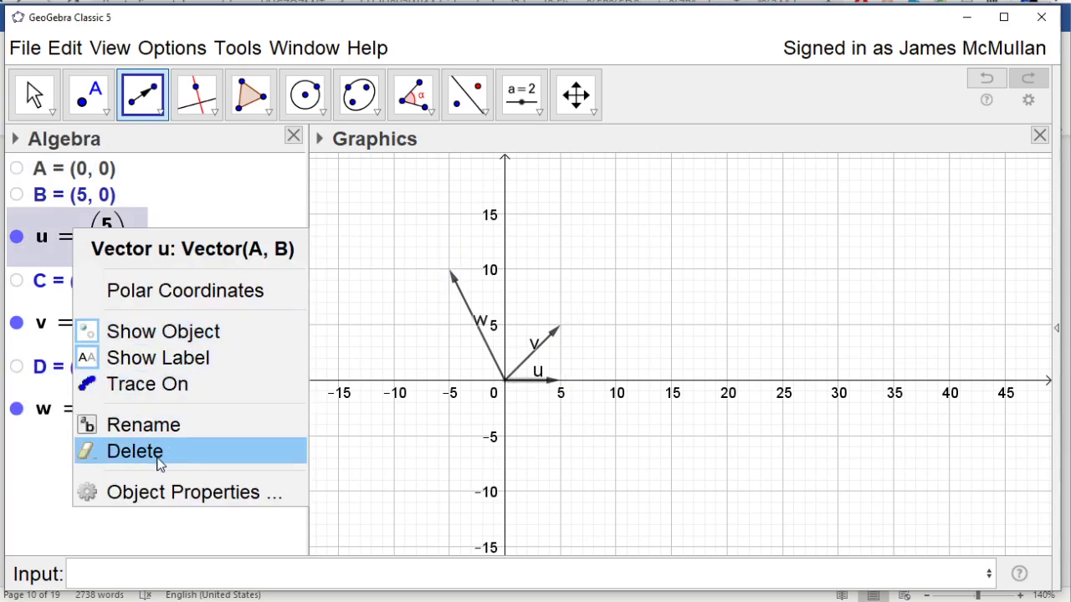
pyautogui.click(158, 425)
pyautogui.write('a')
pyautogui.click(640, 343)
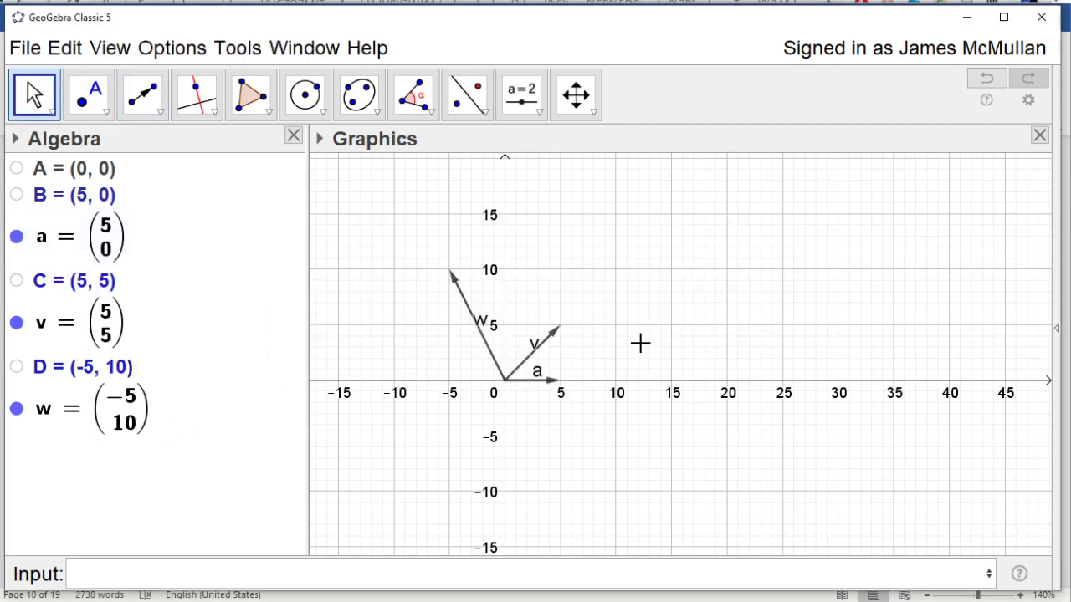
# - Rename vector v as b and vector w as c
pyautogui.rightClick(79, 316)
pyautogui.click(148, 511)
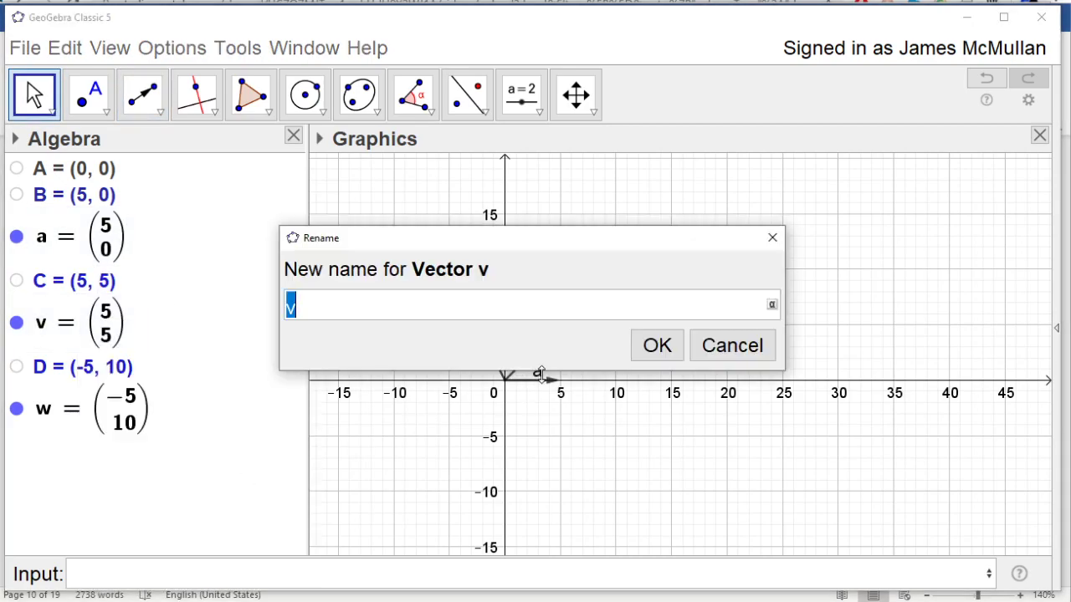
pyautogui.write('b')
pyautogui.click(653, 341)
pyautogui.rightClick(74, 421)
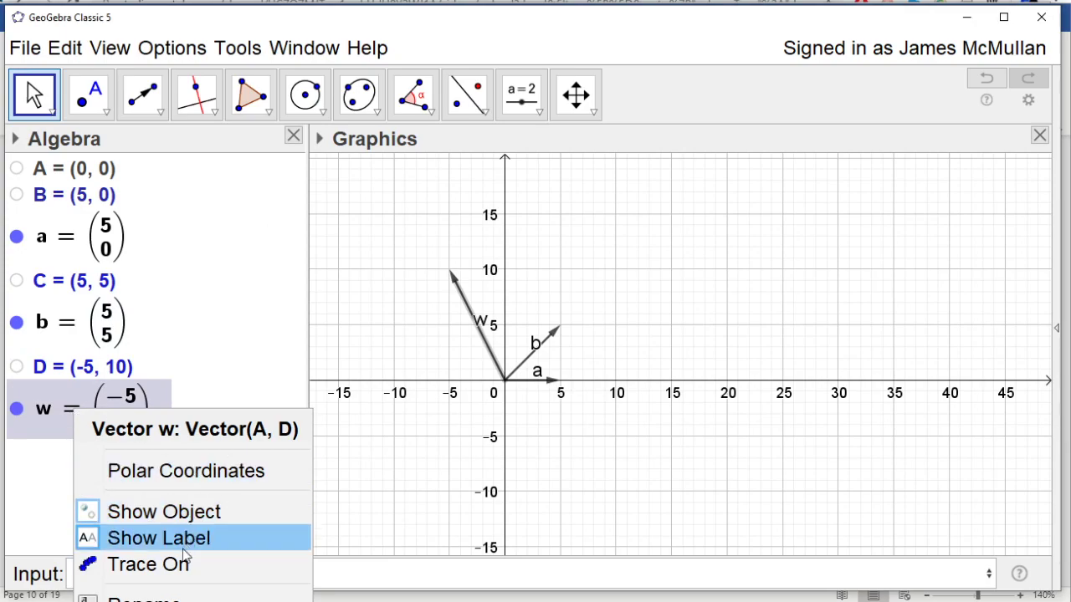
pyautogui.click(167, 596)
pyautogui.write('c')
pyautogui.click(650, 340)
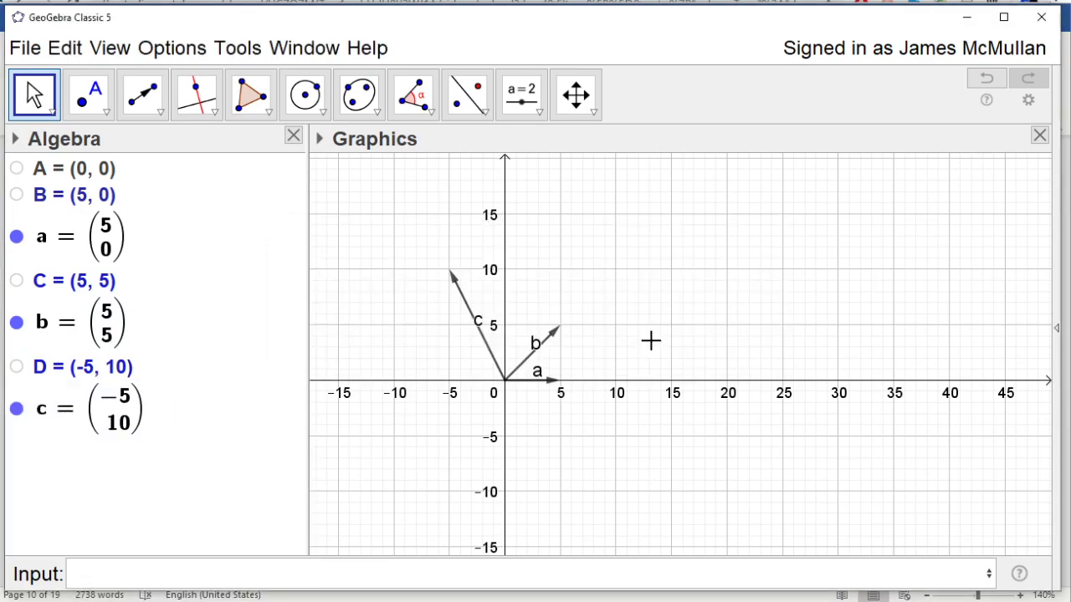
# - Check the sums required in example 1 of the Word notes, return to GeoGebra and create the vector a+b
pyautogui.hotkey('alt', 'Tab')
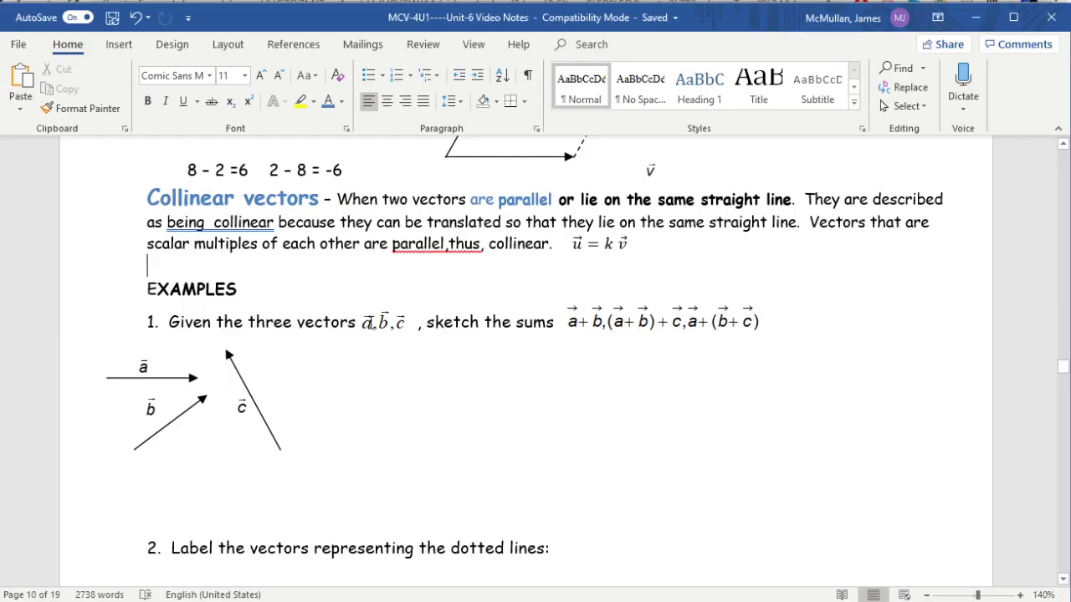
pyautogui.hotkey('alt', 'Tab')
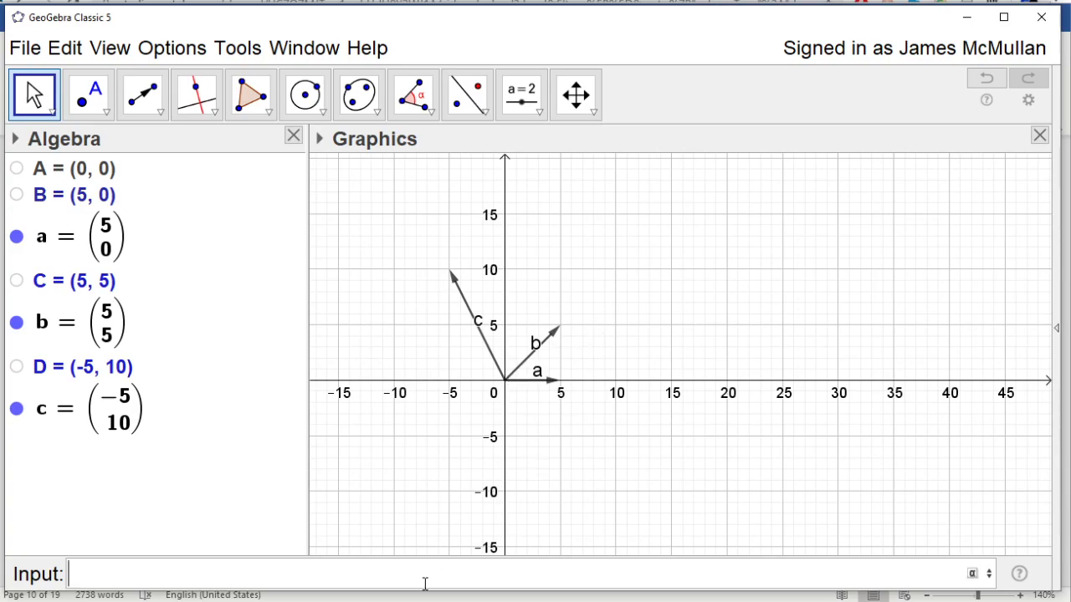
pyautogui.write('a+b')
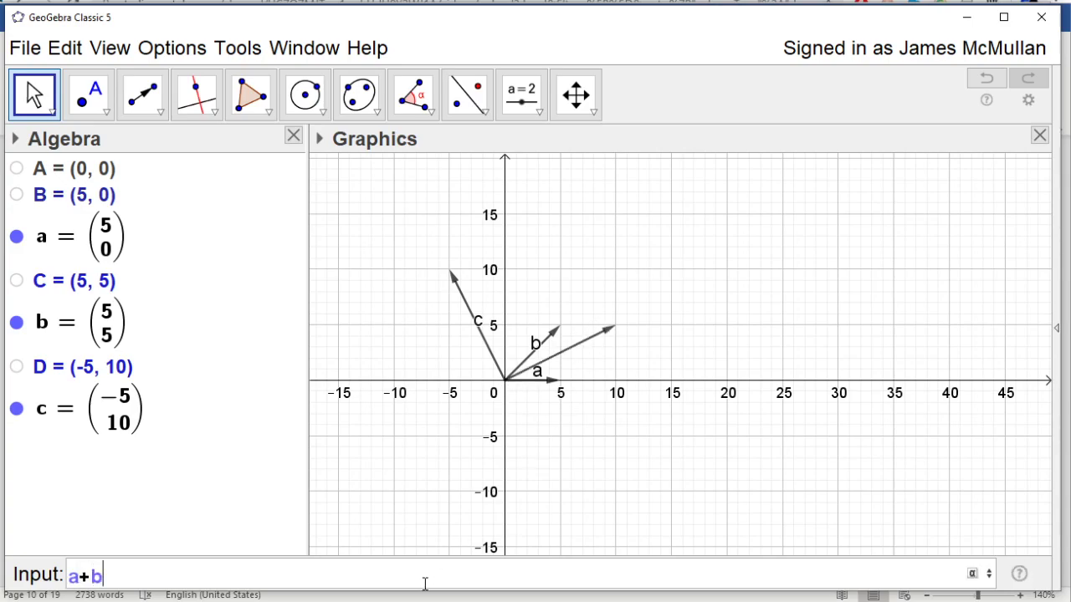
pyautogui.press('Return')
pyautogui.scroll(8, 585, 326)
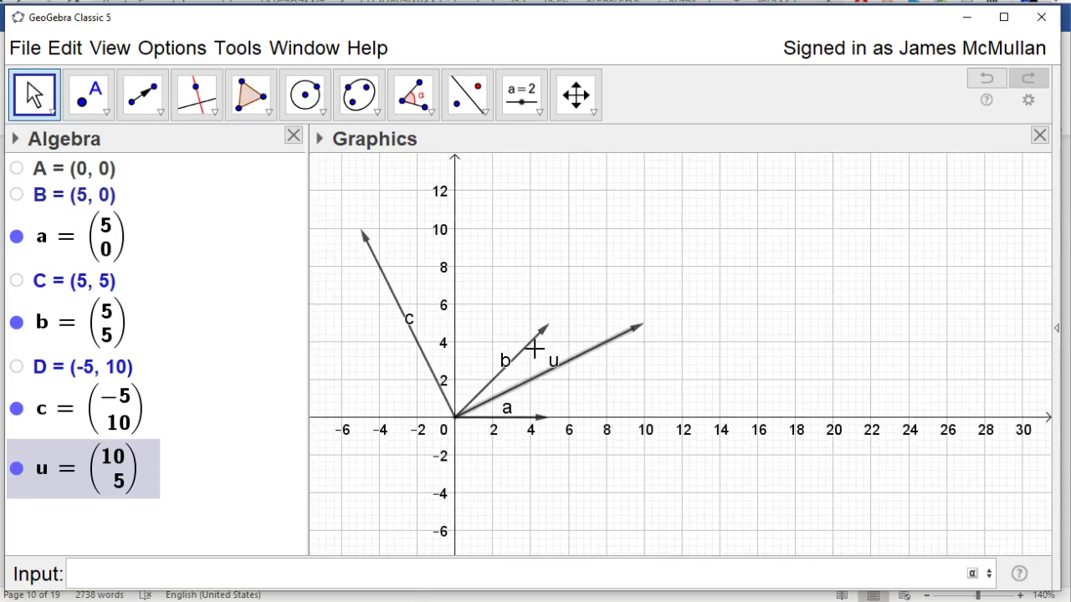
# - Rename the sum vector u as aplusb
pyautogui.rightClick(76, 467)
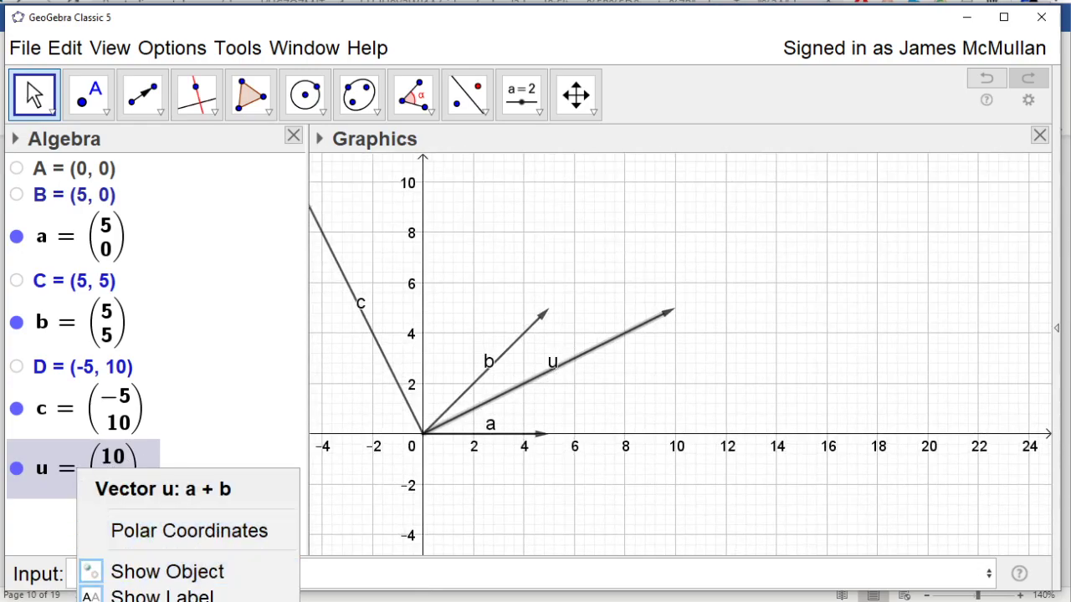
pyautogui.click(167, 599)
pyautogui.write('aplu')
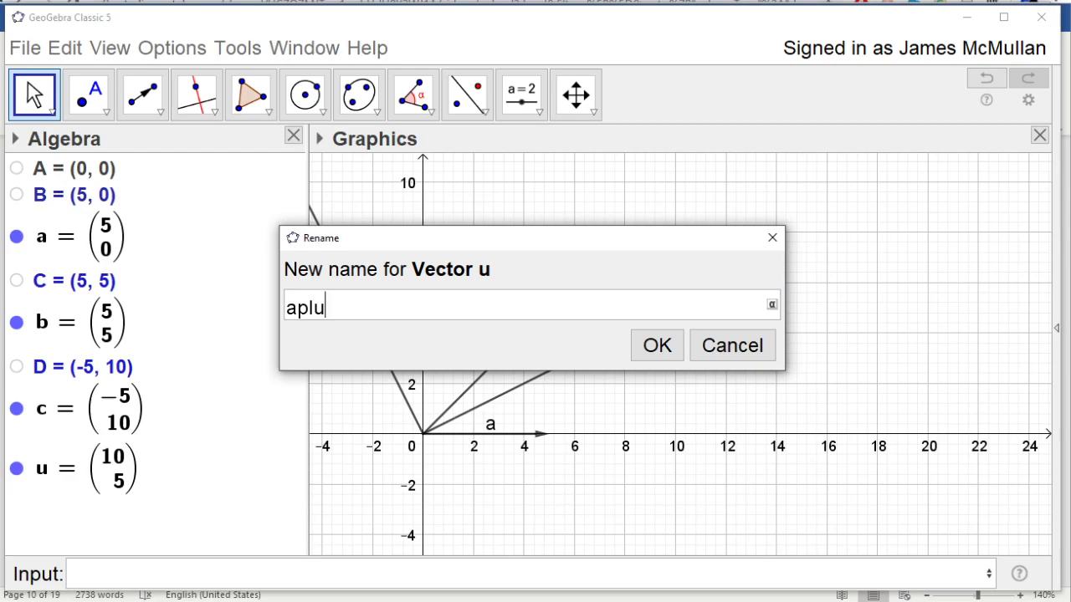
pyautogui.write('sb')
pyautogui.press('Return')
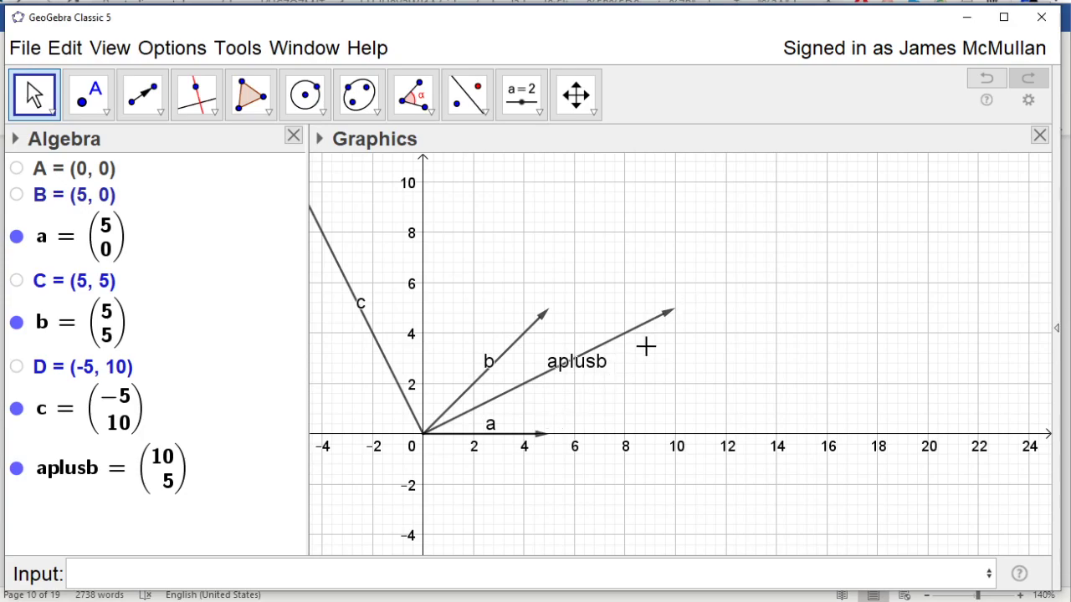
# - Check the second sum in the Word notes, return to GeoGebra and create the vector aplusb+c
pyautogui.hotkey('alt', 'Tab')
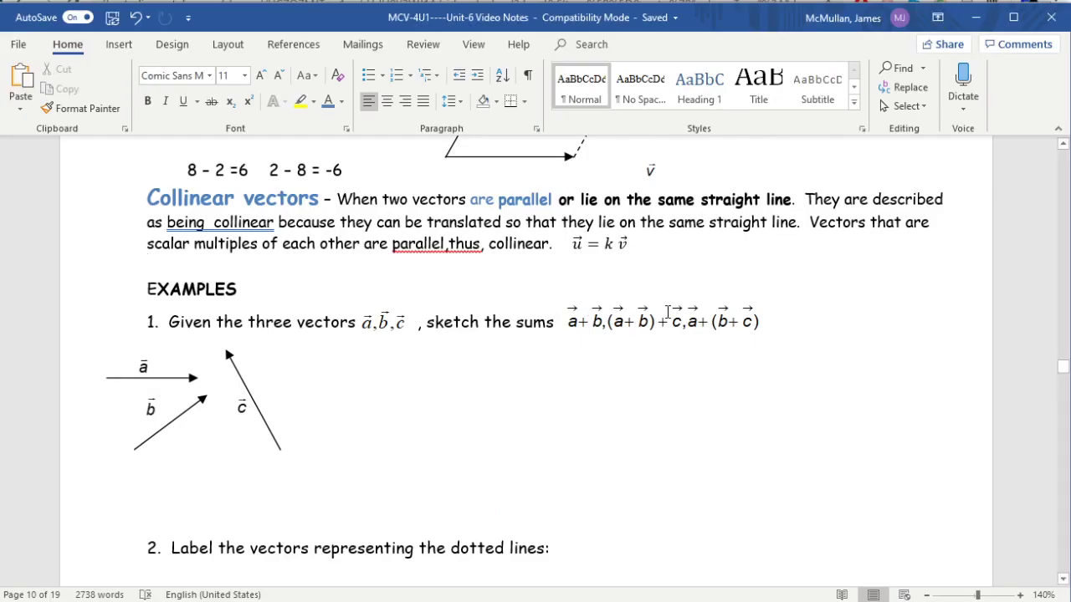
pyautogui.hotkey('alt', 'Tab')
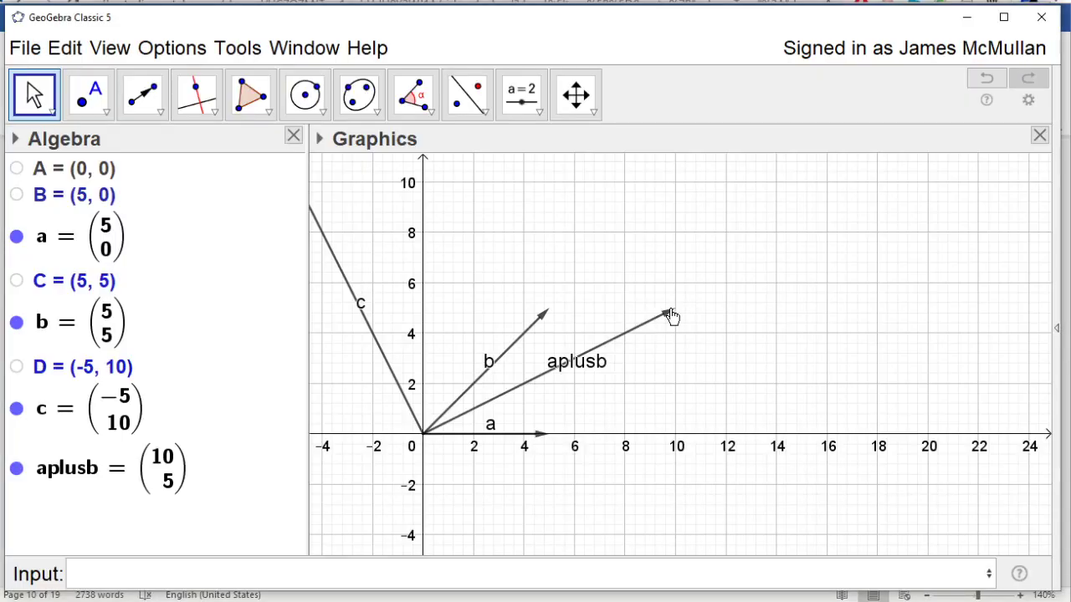
pyautogui.click(513, 569)
pyautogui.write('aplusb+c')
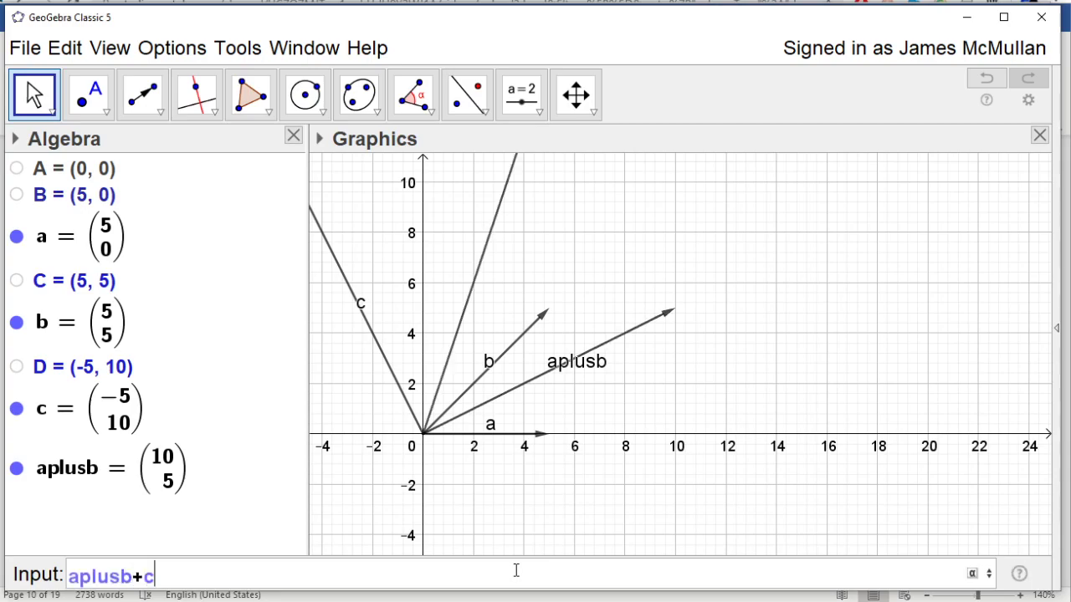
pyautogui.press('Return')
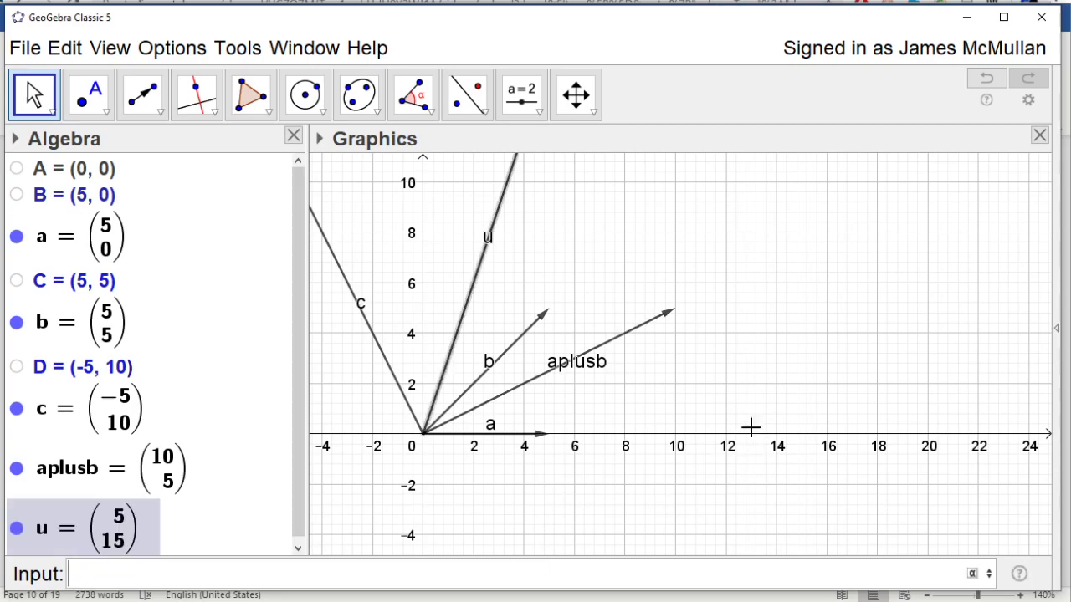
pyautogui.moveTo(709, 333); pyautogui.dragTo(703, 428)
pyautogui.click(576, 94)
pyautogui.moveTo(710, 280); pyautogui.dragTo(741, 375)
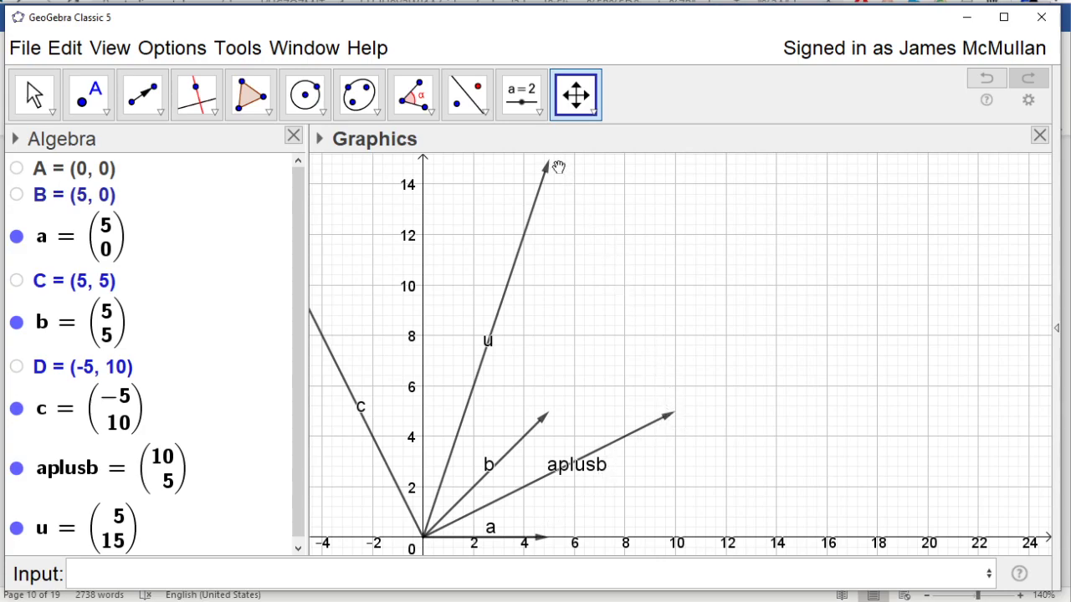
pyautogui.moveTo(604, 258); pyautogui.dragTo(665, 258)
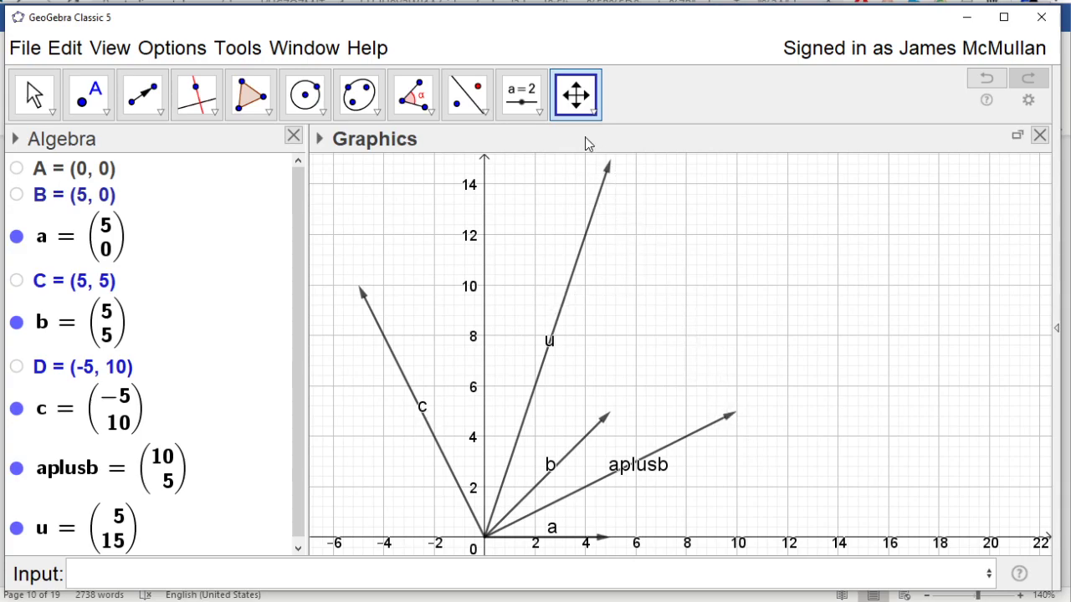
# - Rename the sum vector u as aplusbplusc
pyautogui.rightClick(550, 343)
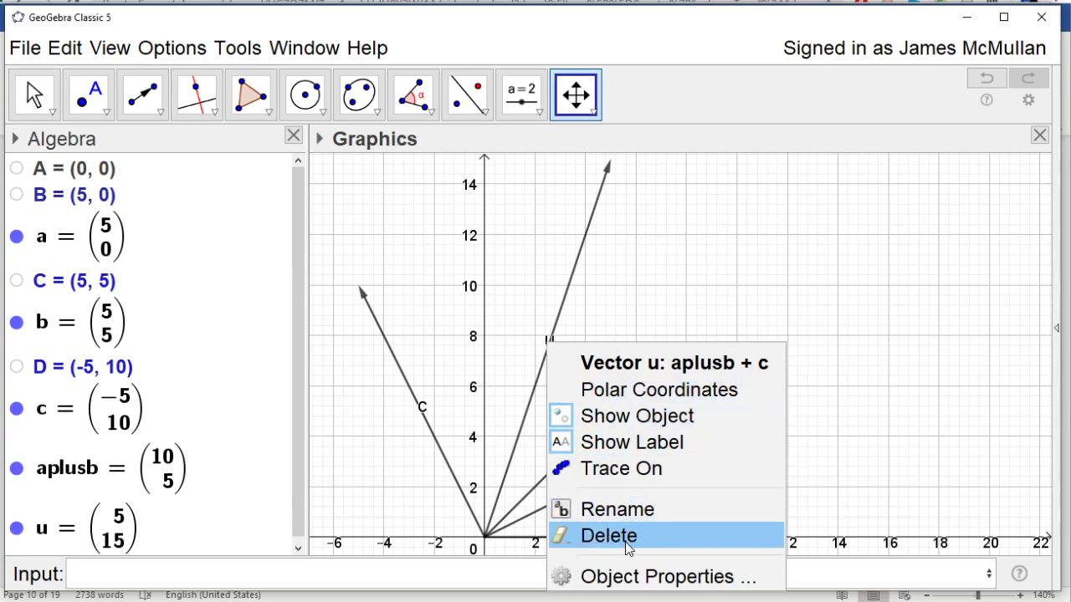
pyautogui.click(618, 512)
pyautogui.write('a')
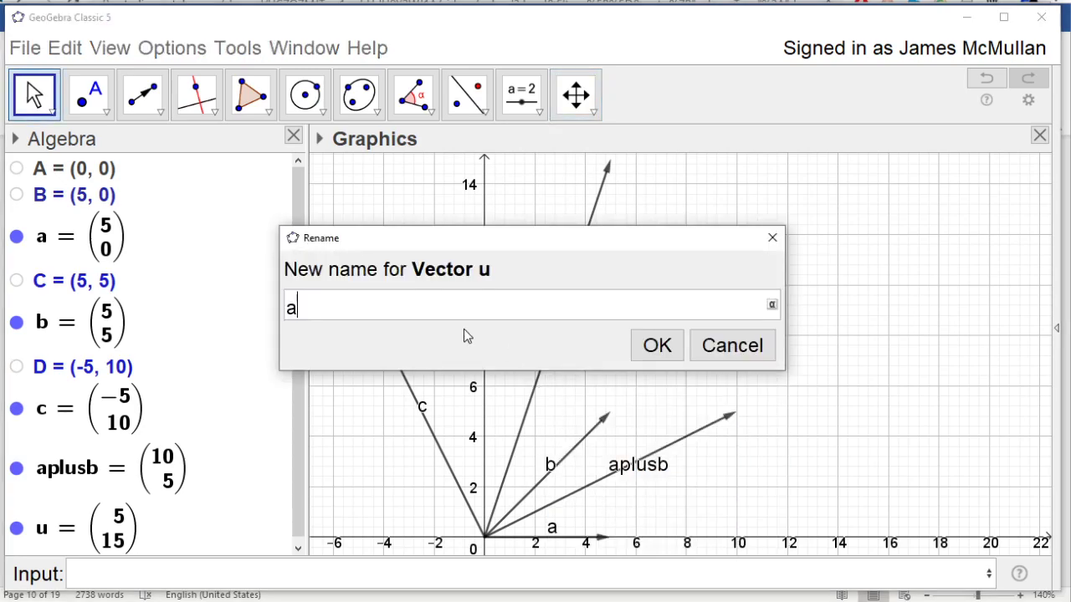
pyautogui.write('plusbplusc')
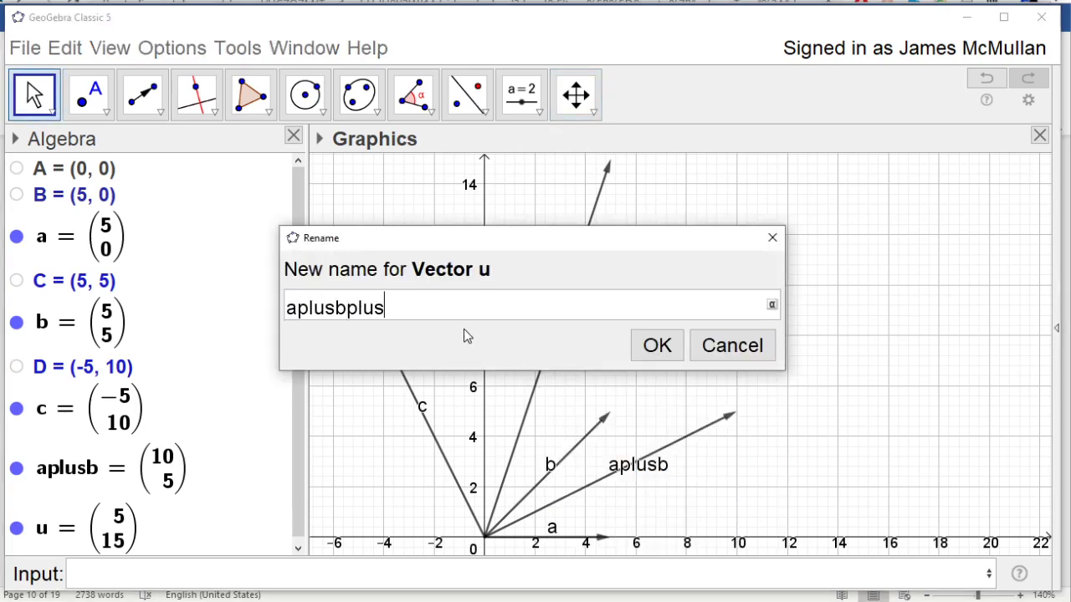
pyautogui.press('Return')
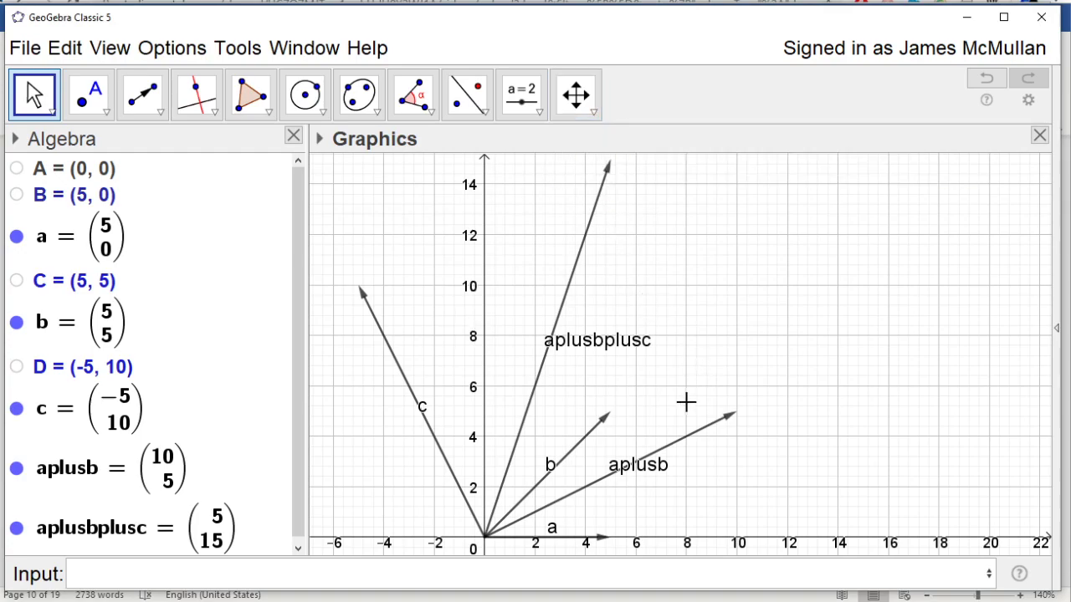
# - Create a vector from point O+a+b to point O+a+b+c
pyautogui.scroll(-1, 232, 535)
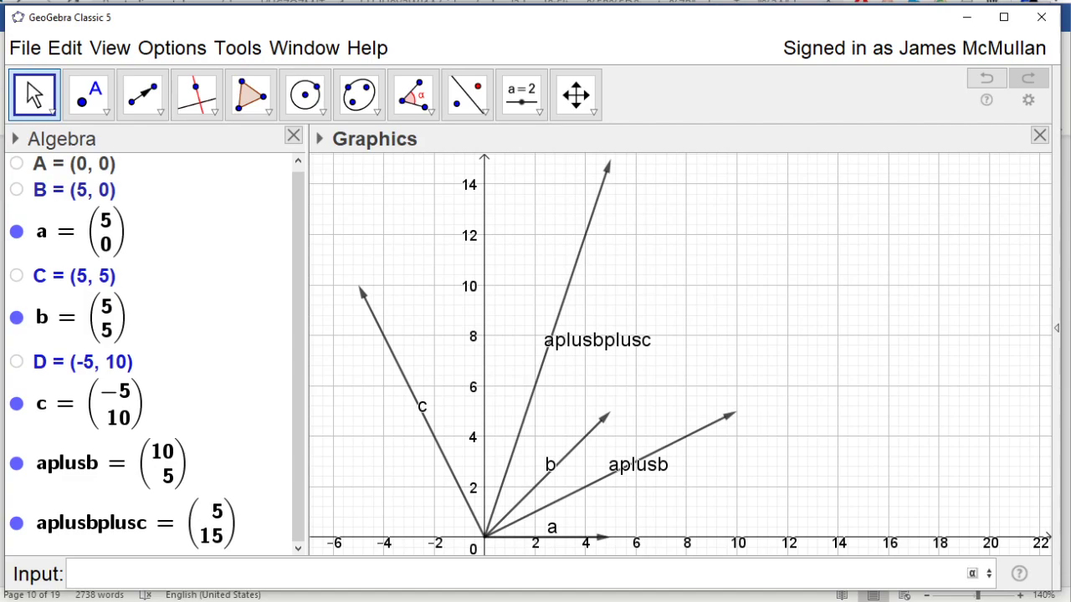
pyautogui.write('vector[')
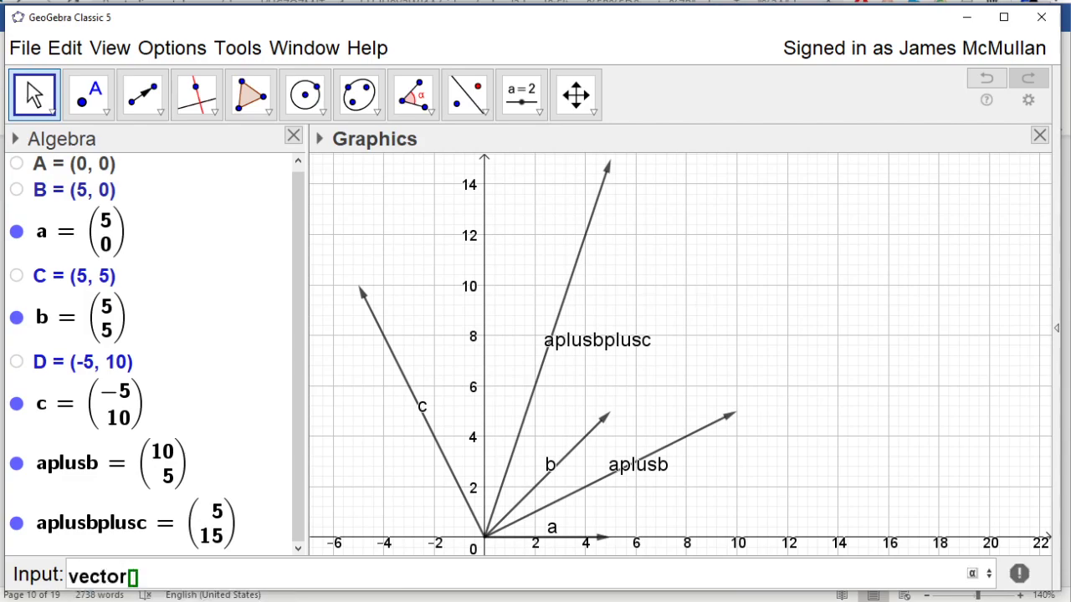
pyautogui.write('a+b, ')
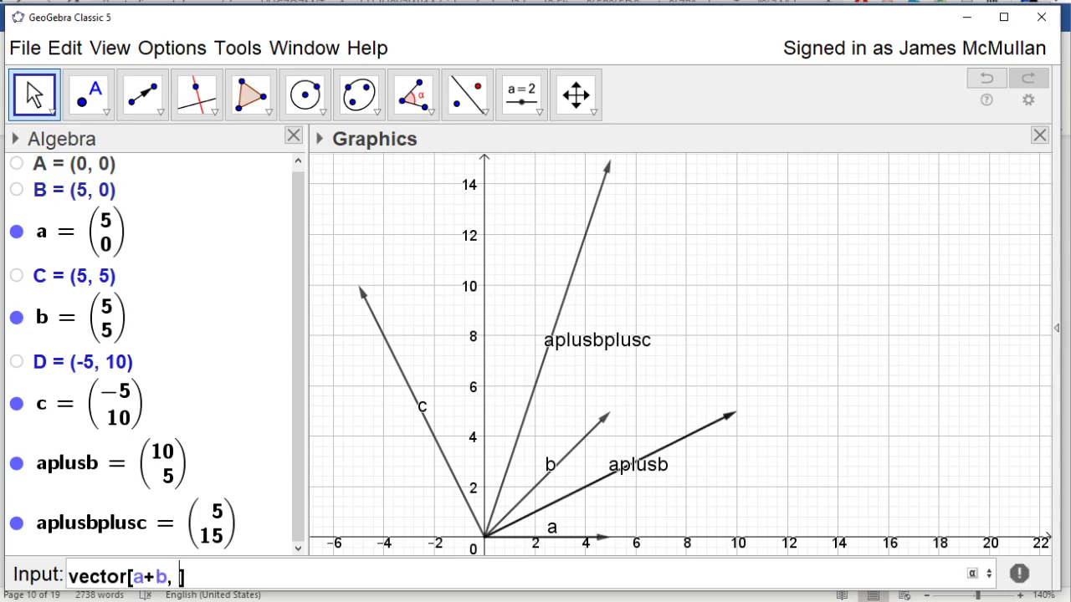
pyautogui.write('a+b+c')
pyautogui.press('Return')
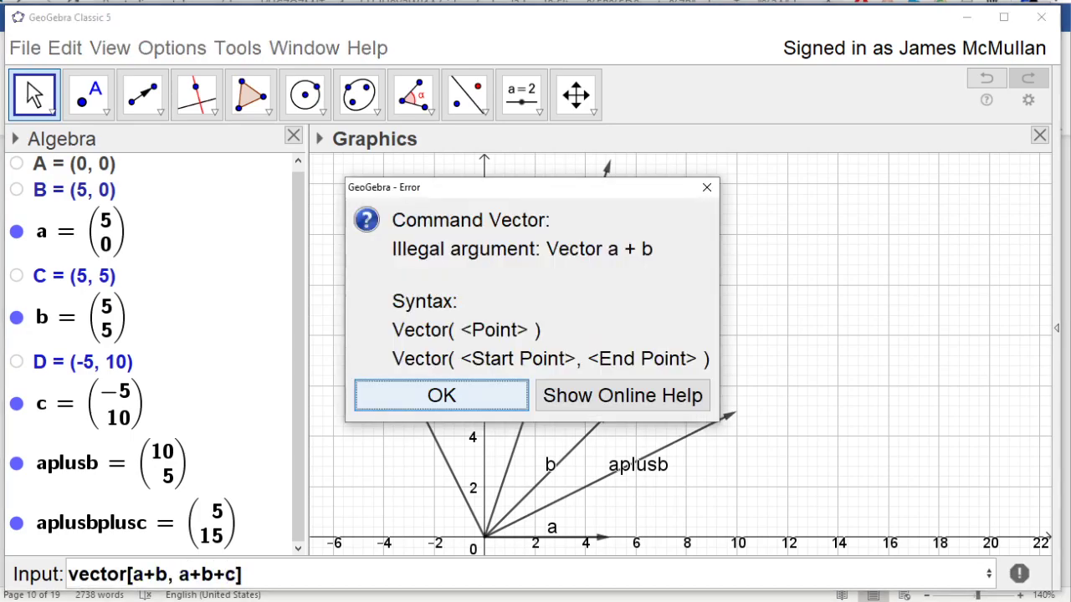
pyautogui.press('Return')
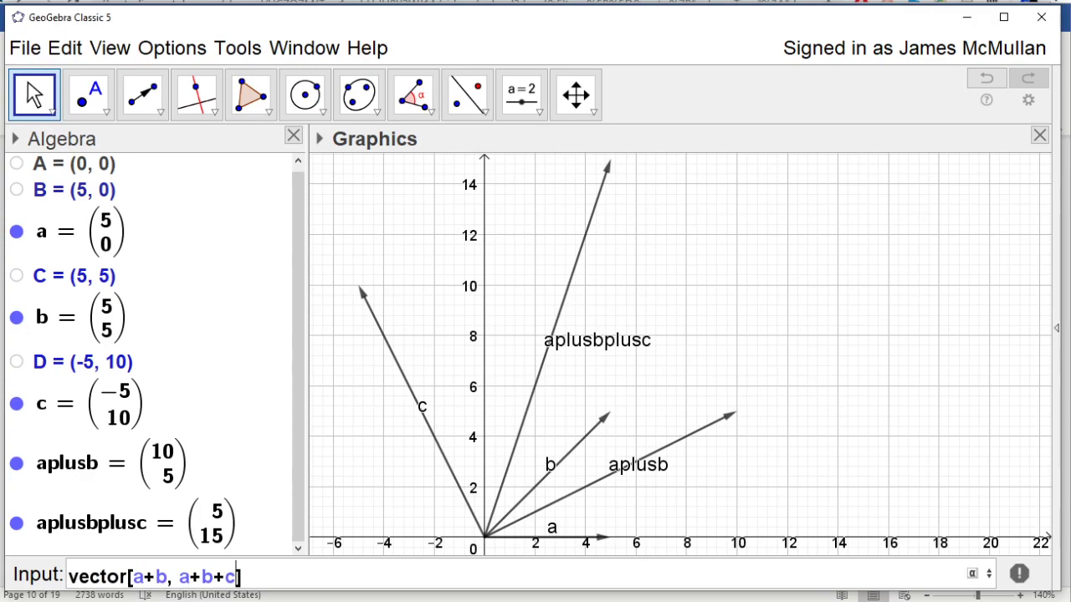
pyautogui.press('Left')
pyautogui.write('O+')
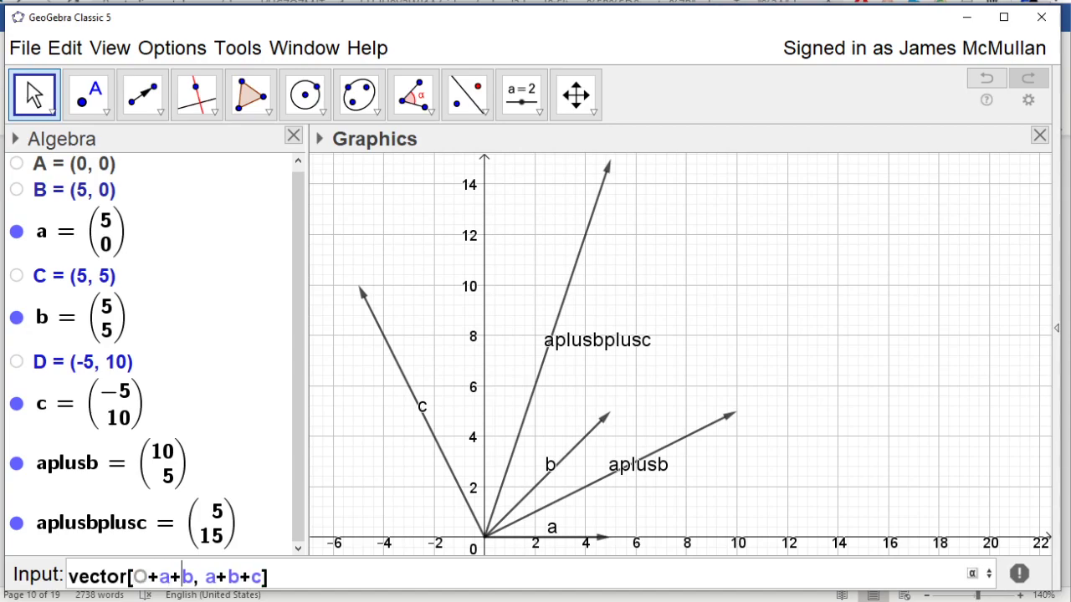
pyautogui.write('O+')
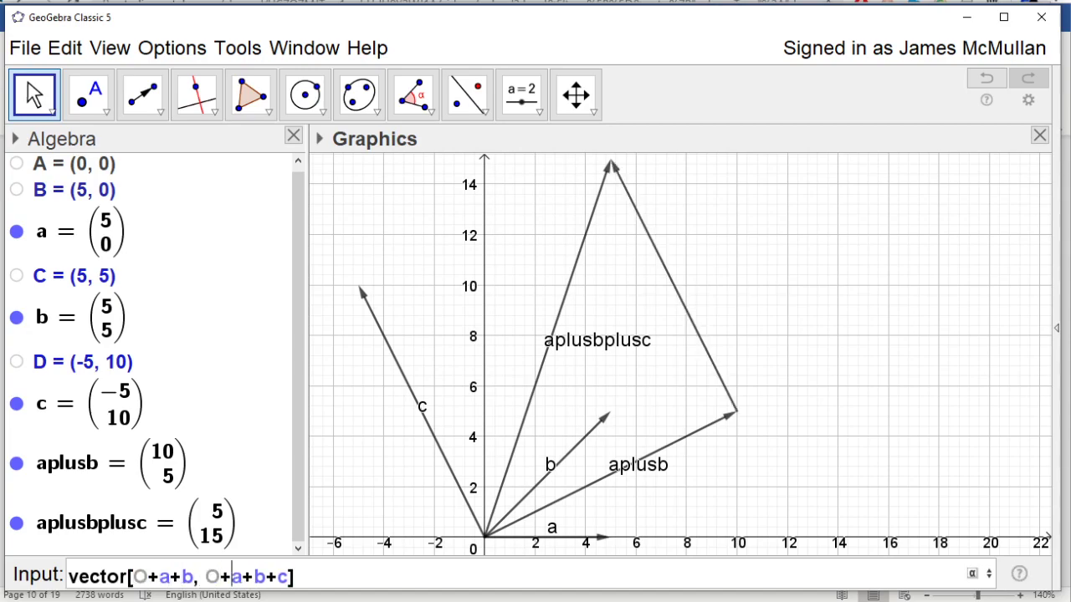
pyautogui.press('Return')
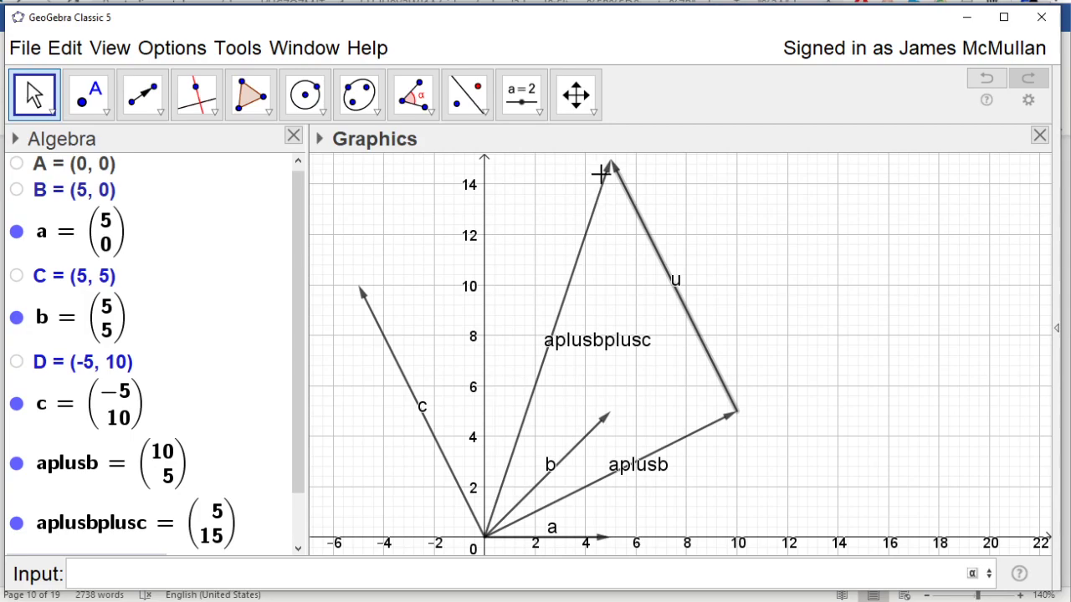
# - Check the third sum in the Word notes, return to GeoGebra and create the vector a+(b+c)
pyautogui.hotkey('alt', 'Tab')
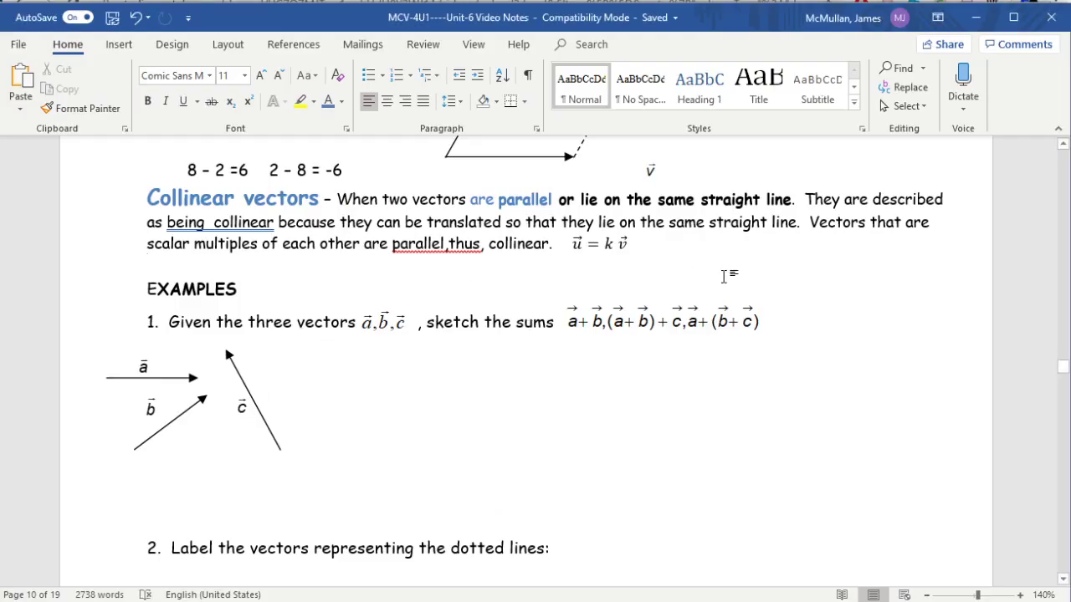
pyautogui.click(747, 319)
pyautogui.hotkey('alt', 'Tab')
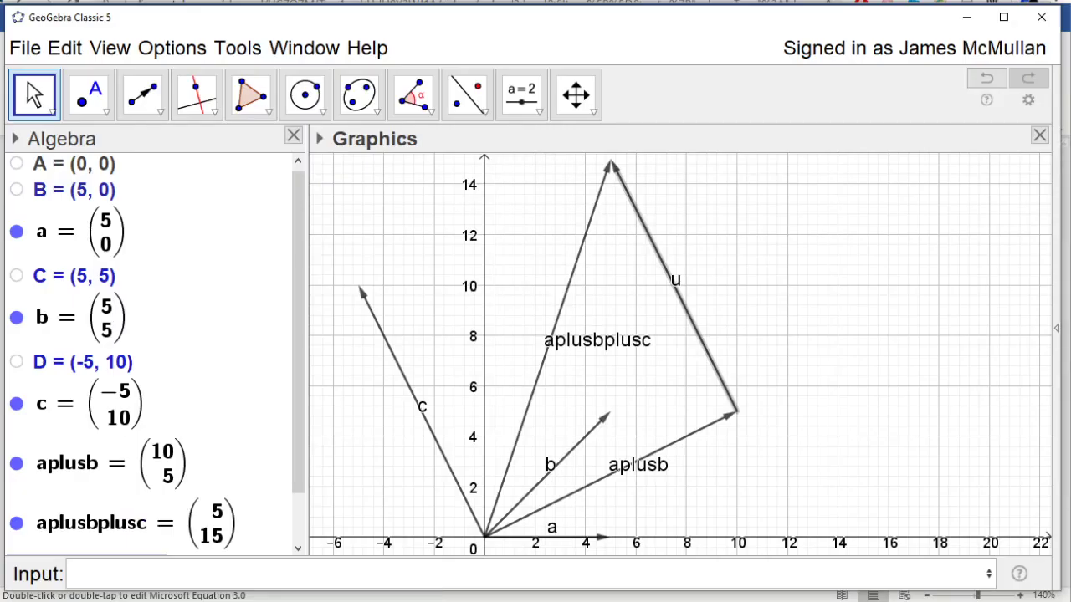
pyautogui.click(379, 584)
pyautogui.write('A')
pyautogui.press('BackSpace')
pyautogui.write('a+(b+c')
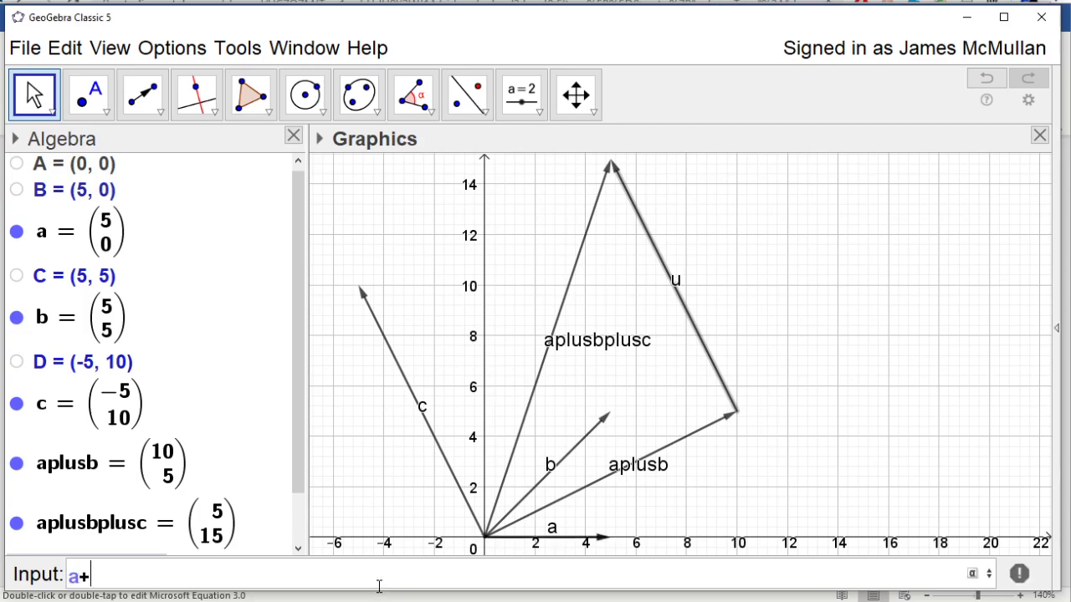
pyautogui.press('Return')
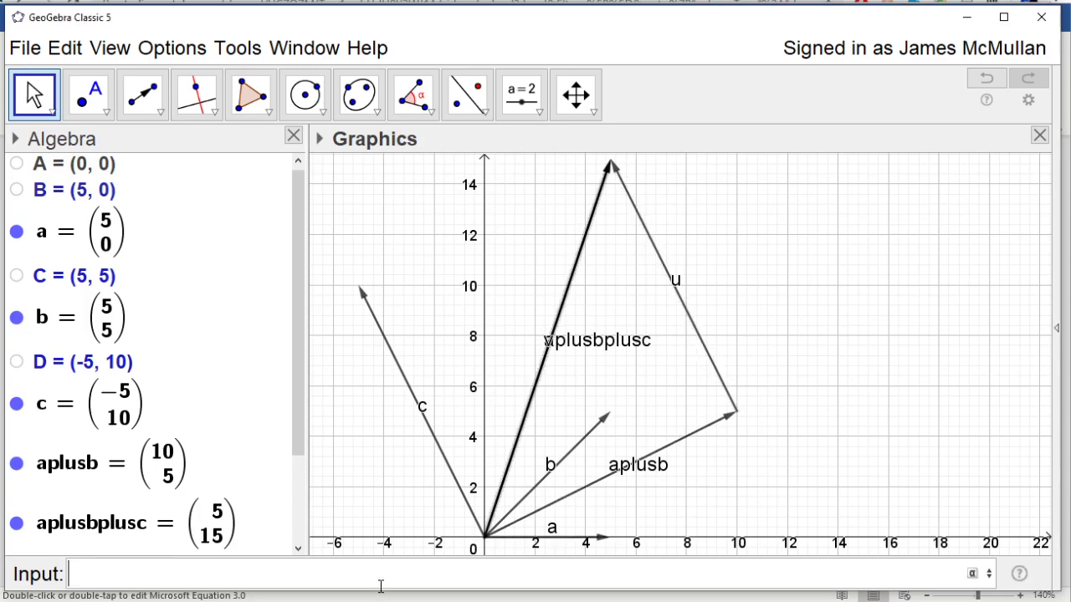
# - Create a vector from point O+b to point O+b+c
pyautogui.scroll(-2, 153, 477)
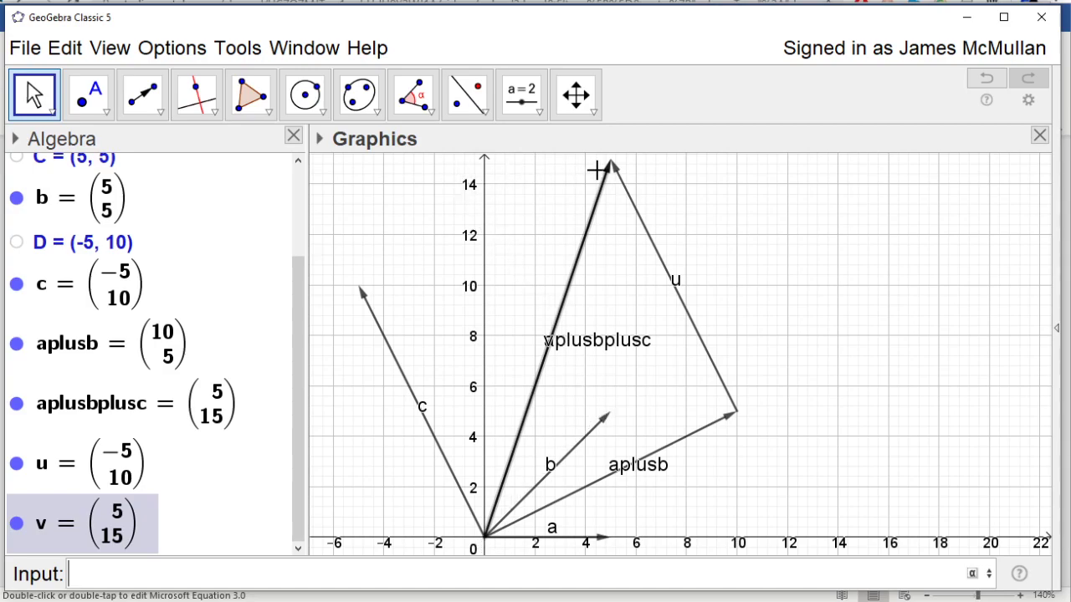
pyautogui.click(414, 572)
pyautogui.write('vector[')
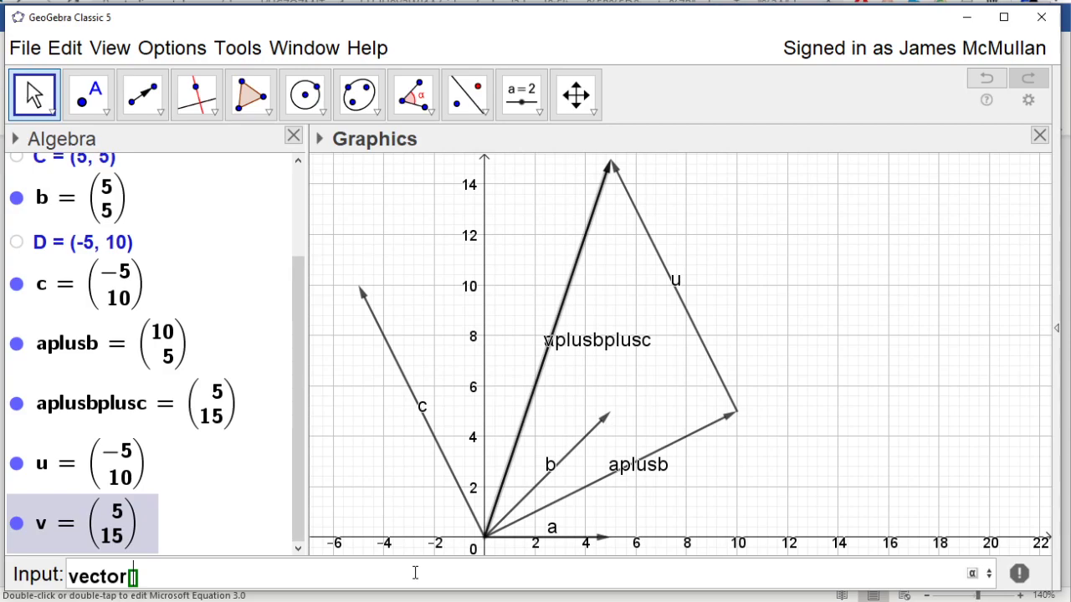
pyautogui.write('O+b, O+')
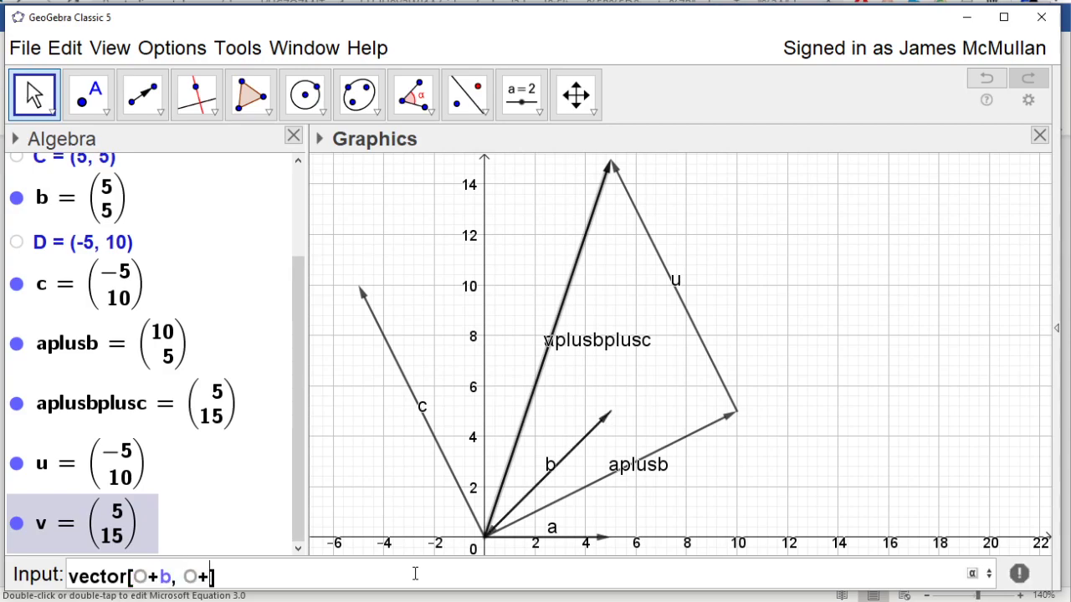
pyautogui.write('b+c')
pyautogui.press('Return')
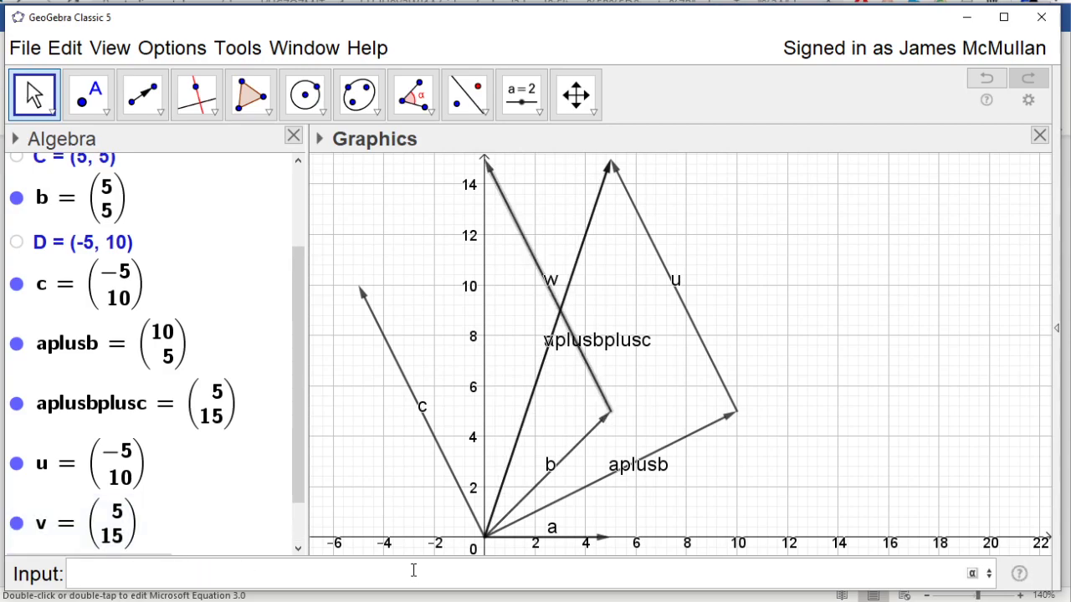
# - Create a vector from point O+b+c to point O+a+b+c
pyautogui.moveTo(662, 329); pyautogui.dragTo(667, 384)
pyautogui.moveTo(485, 501); pyautogui.dragTo(482, 451)
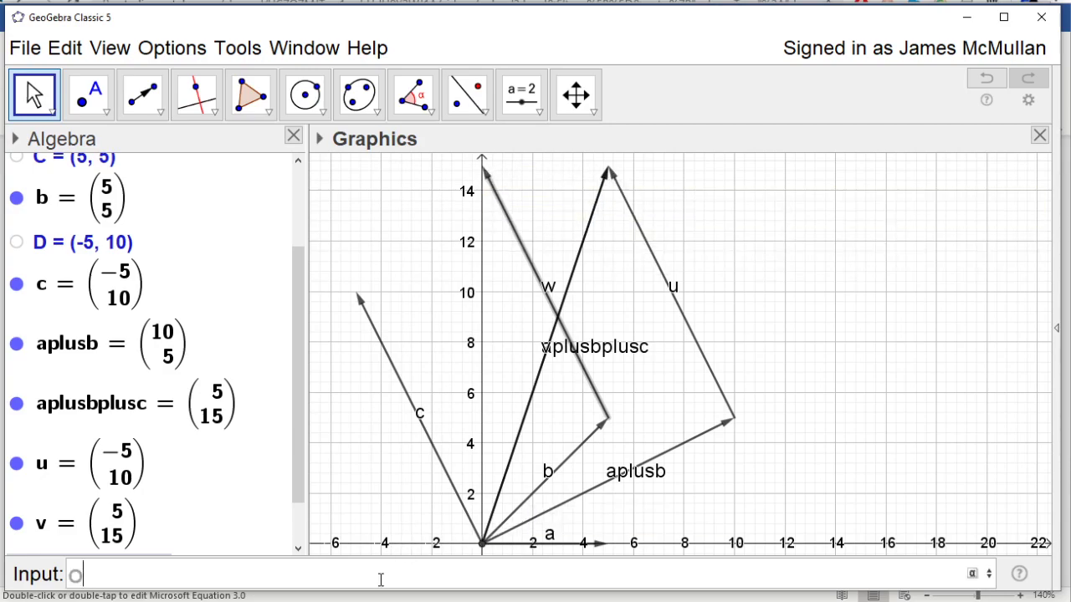
pyautogui.press('BackSpace')
pyautogui.write('vector[O+')
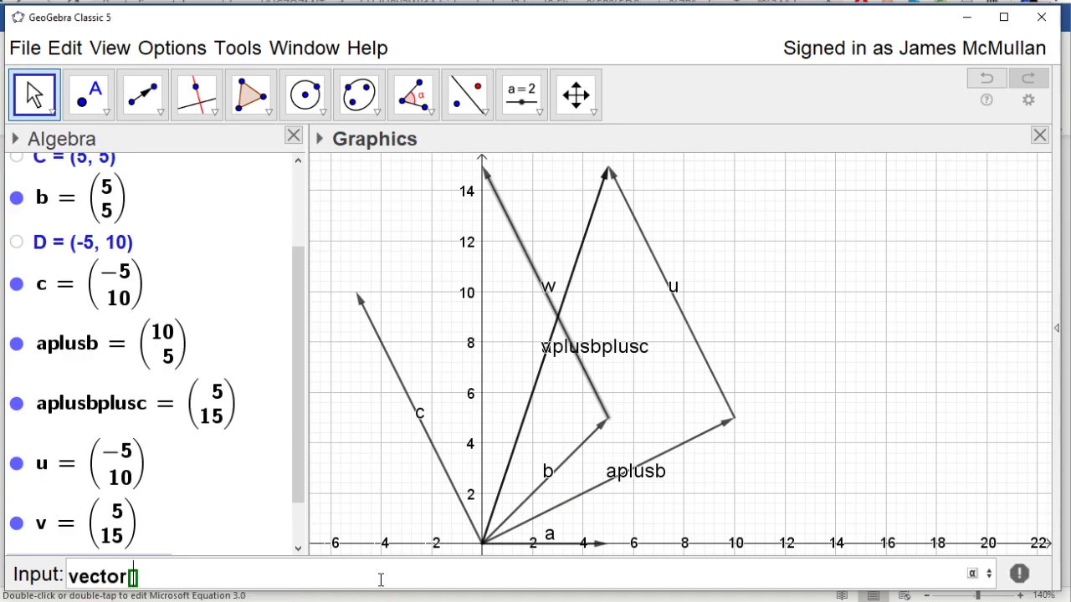
pyautogui.write('b+c, O+a')
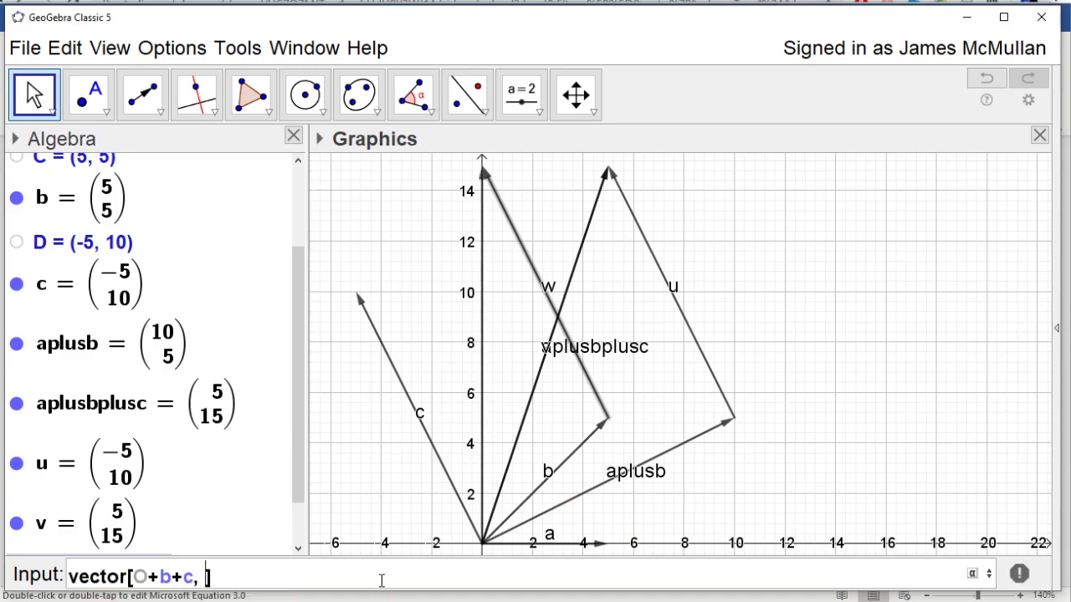
pyautogui.write('+b+c')
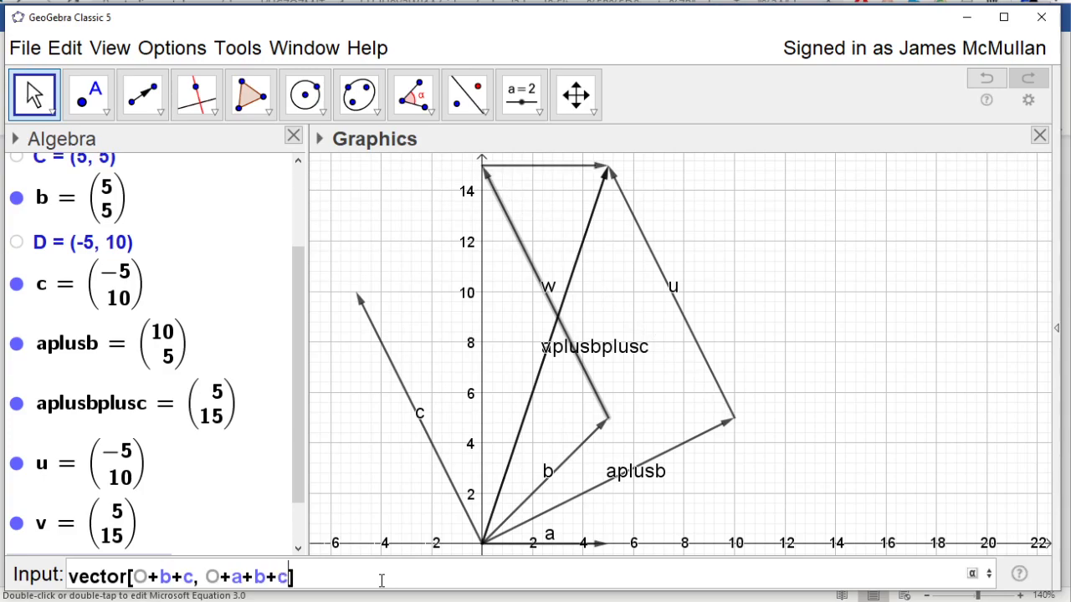
pyautogui.press('Return')
# - Color vectors b, w and d red
pyautogui.moveTo(758, 229); pyautogui.dragTo(760, 293)
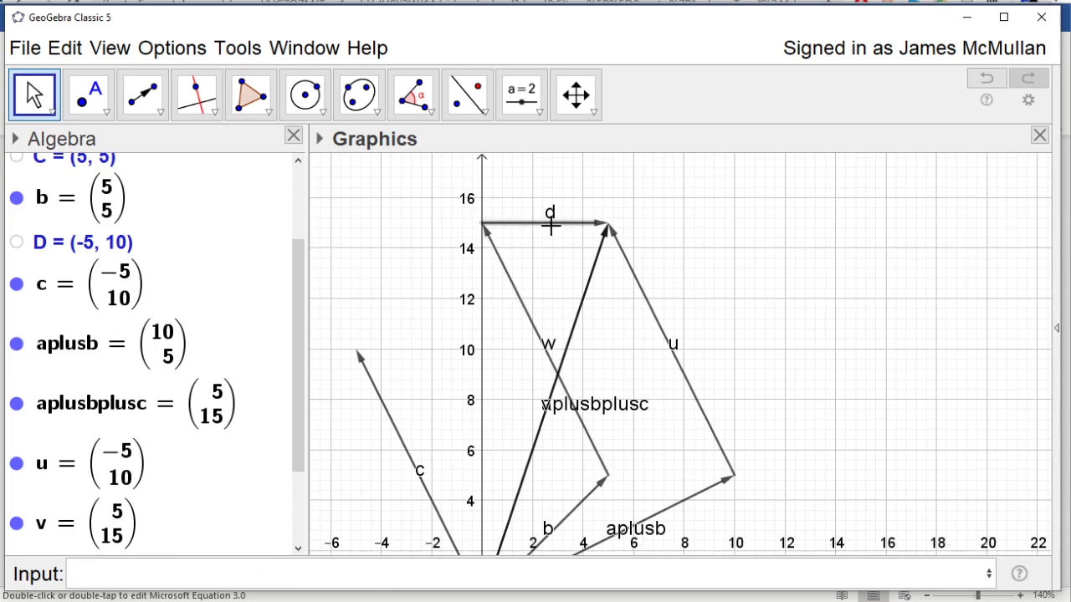
pyautogui.moveTo(452, 266); pyautogui.dragTo(460, 192)
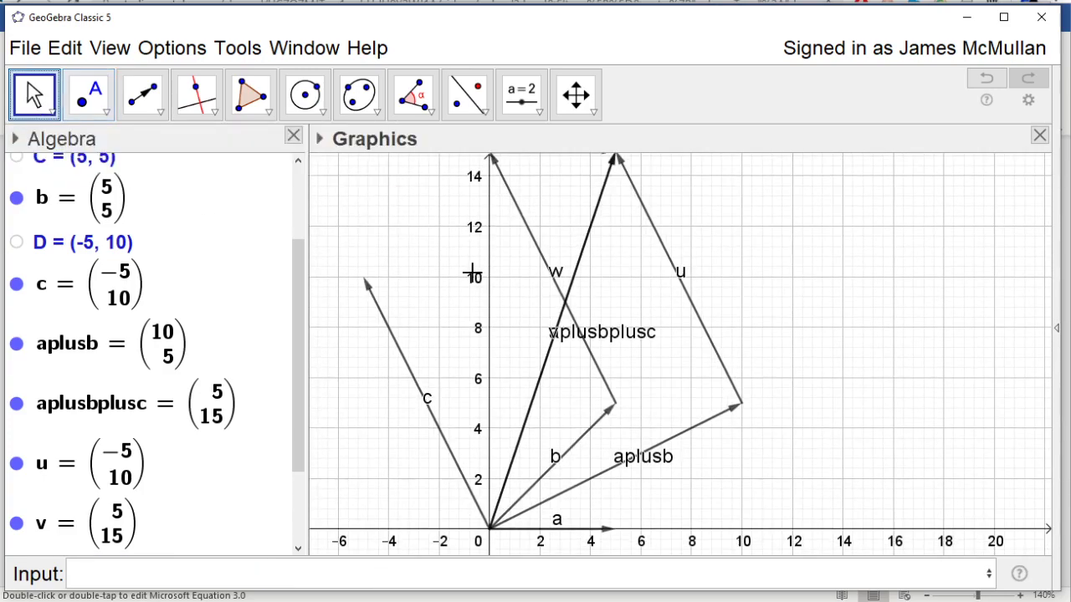
pyautogui.moveTo(474, 273); pyautogui.dragTo(472, 311)
pyautogui.click(566, 484)
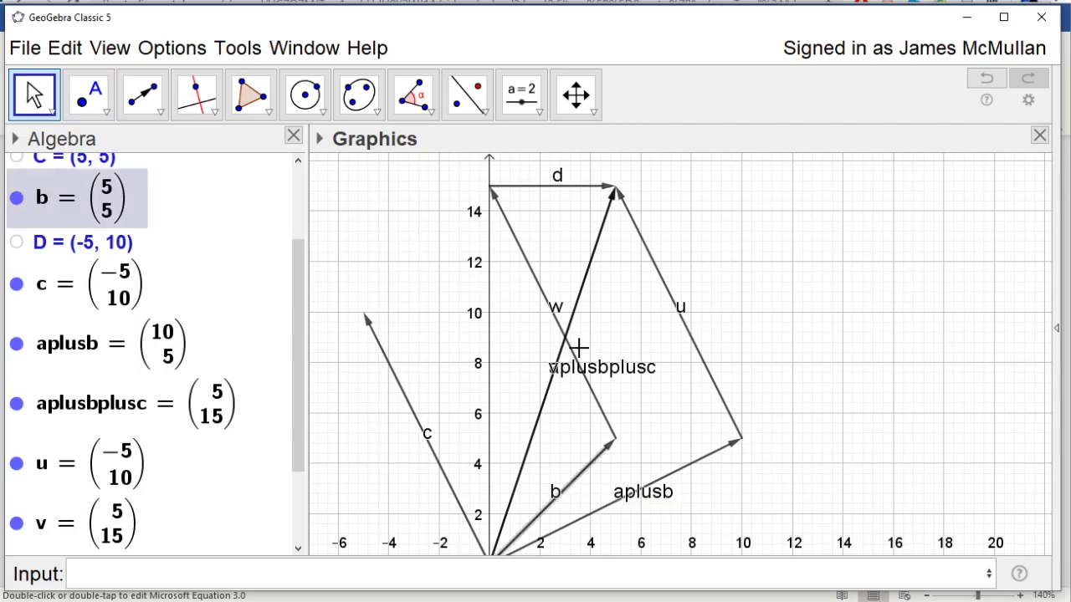
pyautogui.keyDown('ctrl'); pyautogui.click(530, 266); pyautogui.keyUp('ctrl')
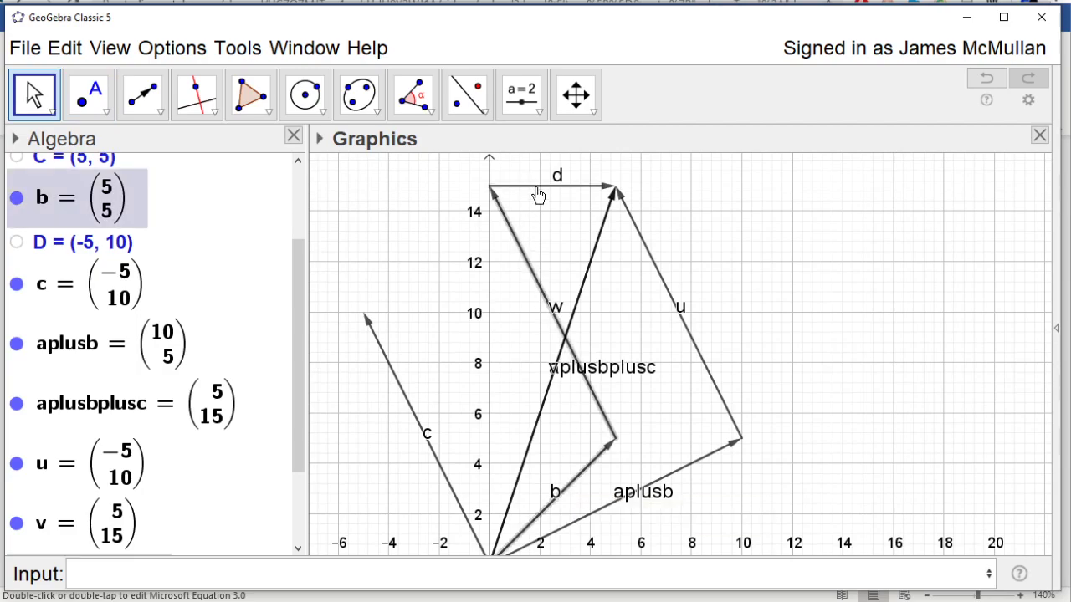
pyautogui.keyDown('ctrl'); pyautogui.click(537, 188); pyautogui.keyUp('ctrl')
pyautogui.hotkey('ctrl', 'e')
pyautogui.click(792, 272)
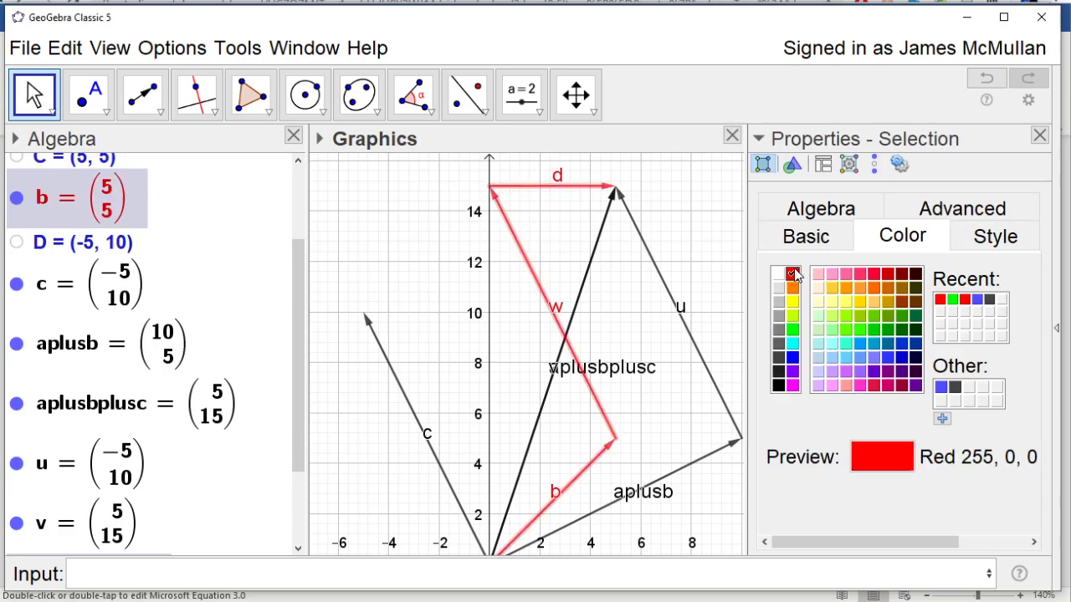
pyautogui.click(1039, 136)
# - Color vector v, the resultant a+(b+c), green
pyautogui.click(597, 249)
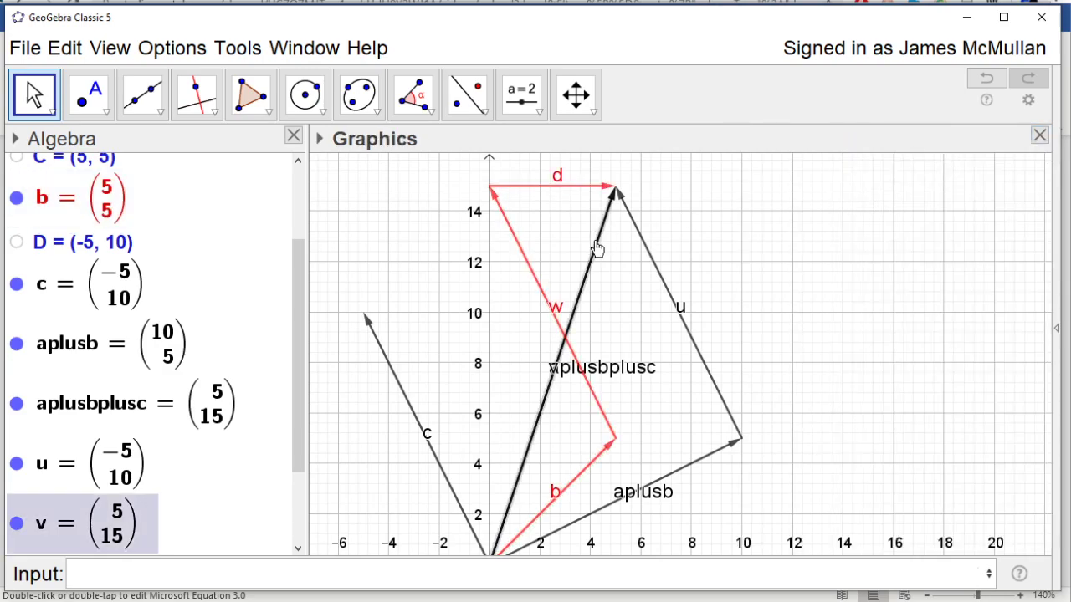
pyautogui.hotkey('ctrl', 'e')
pyautogui.click(796, 329)
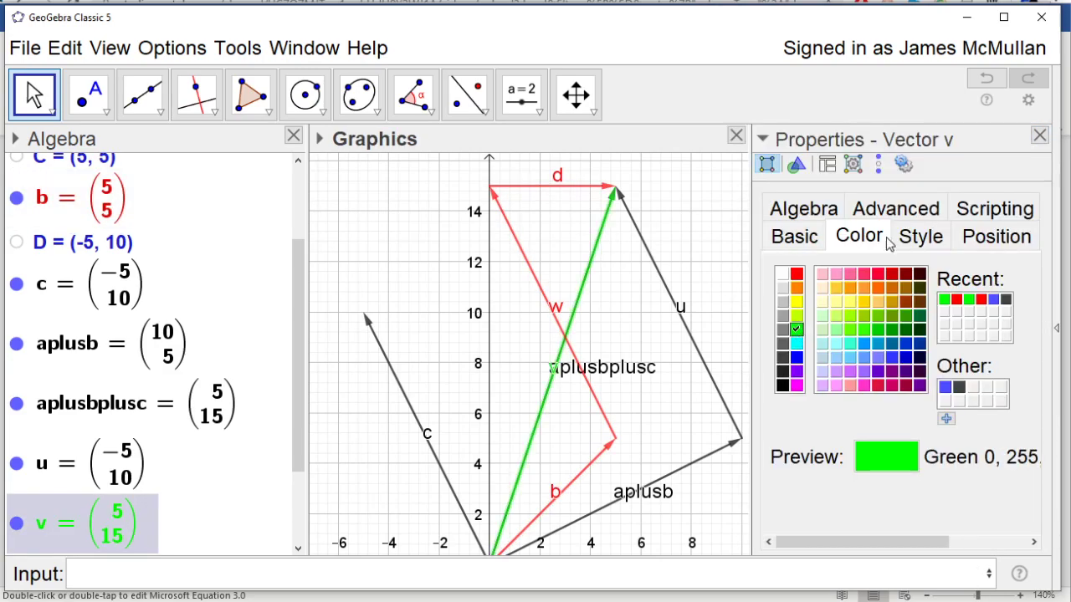
pyautogui.click(1039, 135)
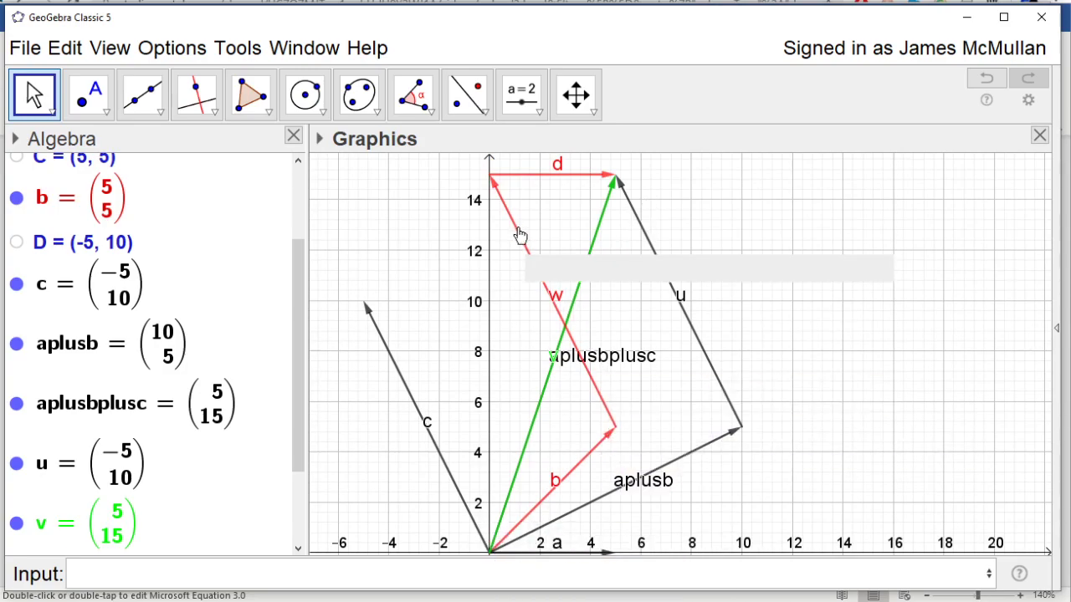
pyautogui.moveTo(527, 168); pyautogui.dragTo(586, 165)
pyautogui.moveTo(647, 195); pyautogui.dragTo(588, 194)
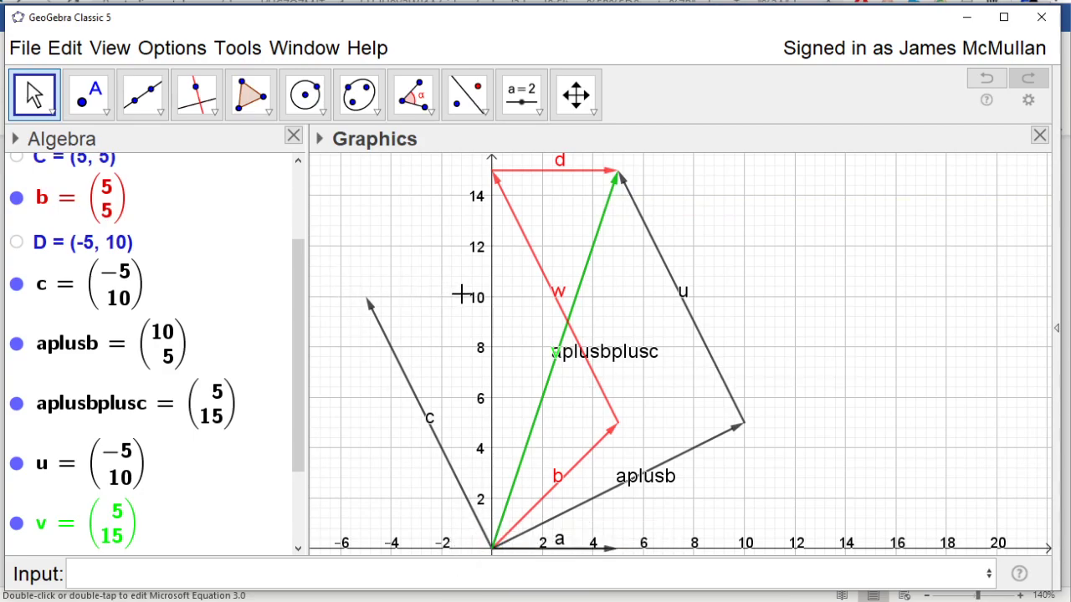
# - Switch to the Word notes and insert blank lines before question 2 to push it onto the next page
pyautogui.moveTo(559, 305)
pyautogui.hotkey('alt', 'Tab')
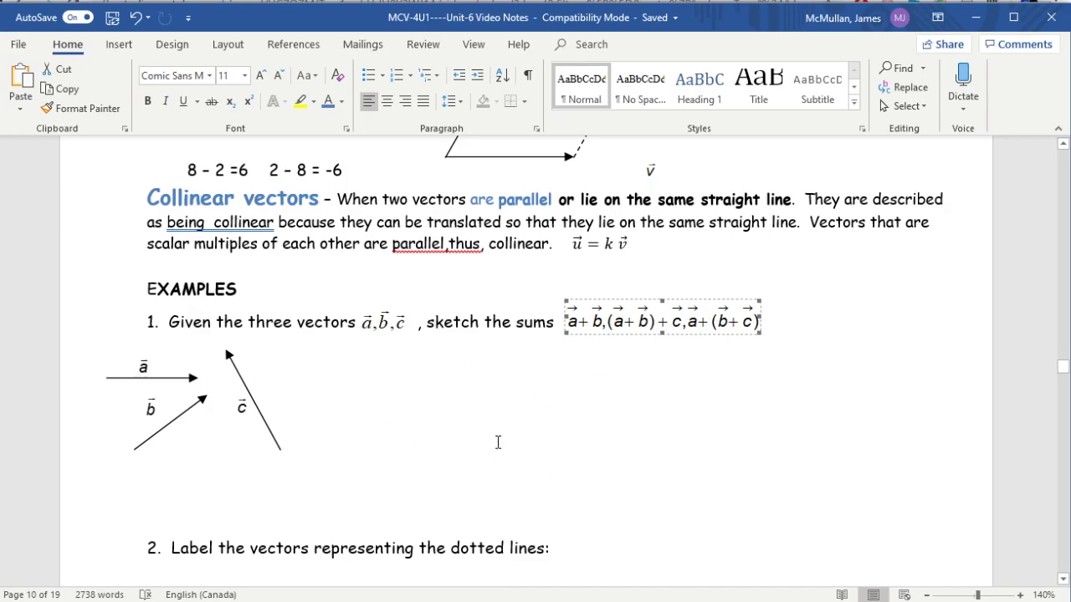
pyautogui.scroll(-5, 498, 442)
pyautogui.click(144, 333)
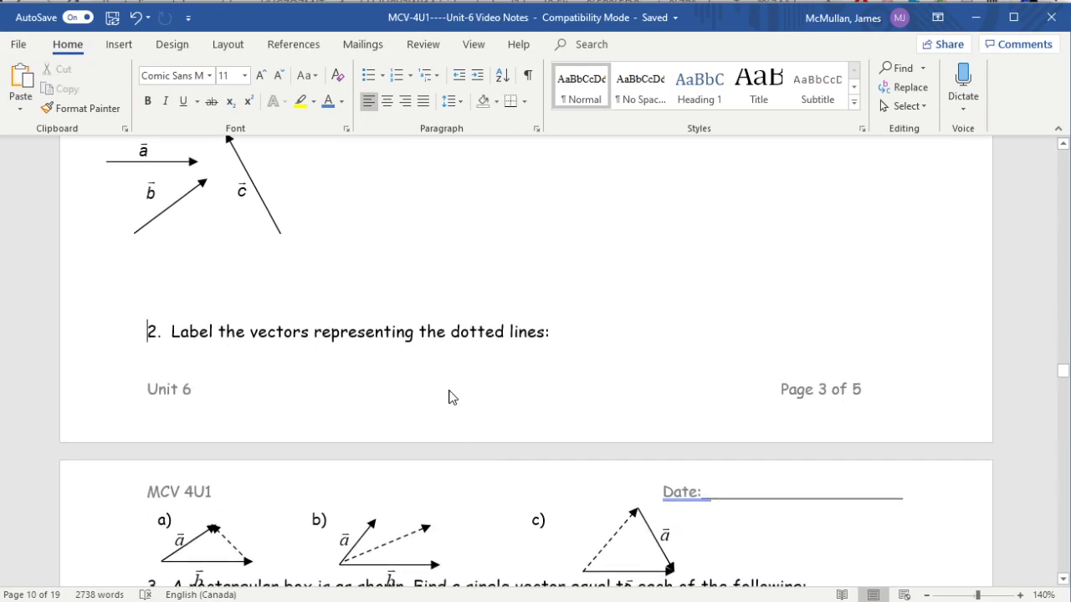
pyautogui.press('Return')
pyautogui.press('Return')
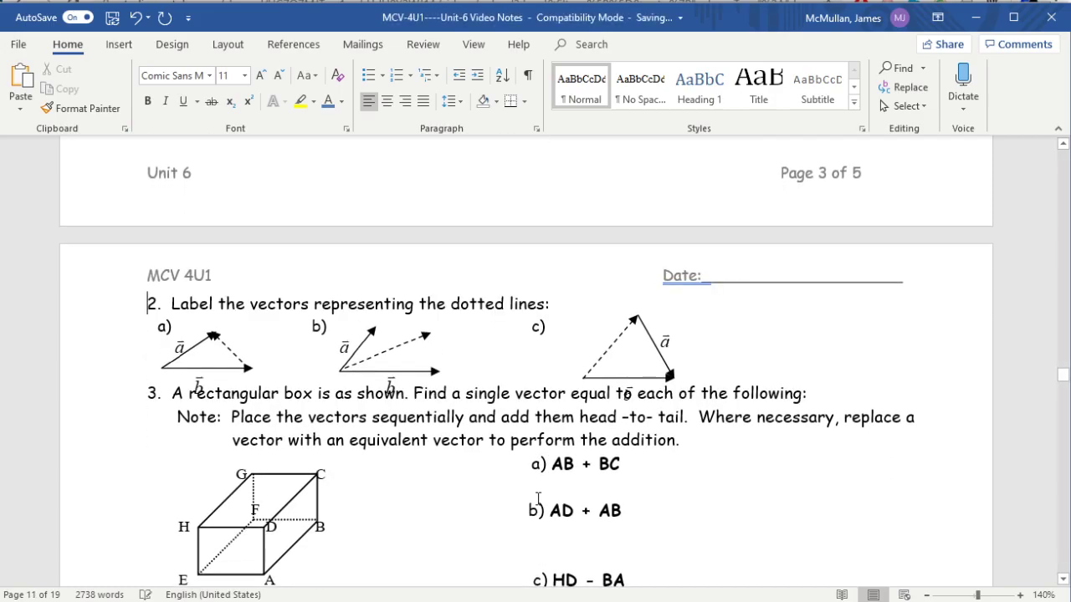
pyautogui.press('Return')
pyautogui.press('Return')
pyautogui.scroll(-1, 265, 386)
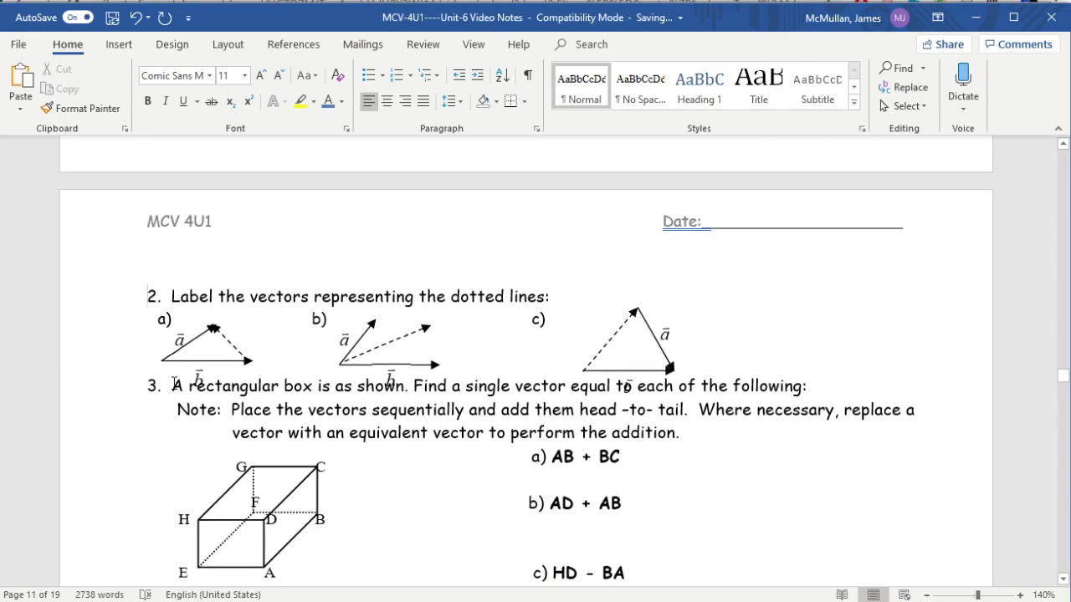
# - Insert two blank lines above question 3 to separate it from the question 2 diagrams
pyautogui.click(146, 386)
pyautogui.press('Return')
pyautogui.press('Return')
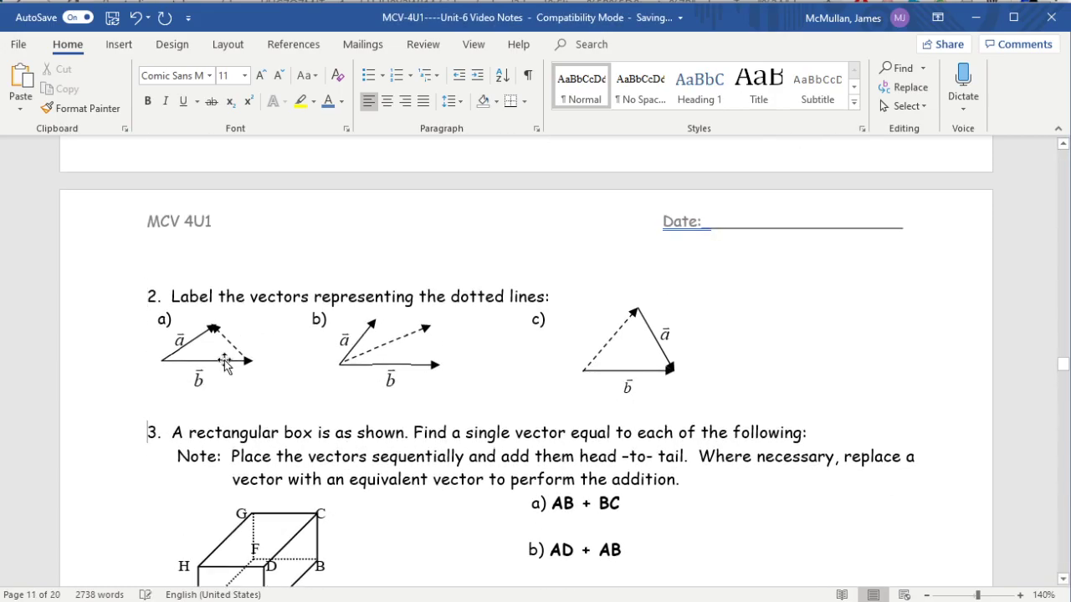
# - Add the equation a⃗ + b⃗ below diagram b) of question 2
pyautogui.click(224, 361)
pyautogui.click(283, 399)
pyautogui.click(365, 339)
pyautogui.press('Tab')
pyautogui.press('Tab')
pyautogui.hotkey('alt', '=')
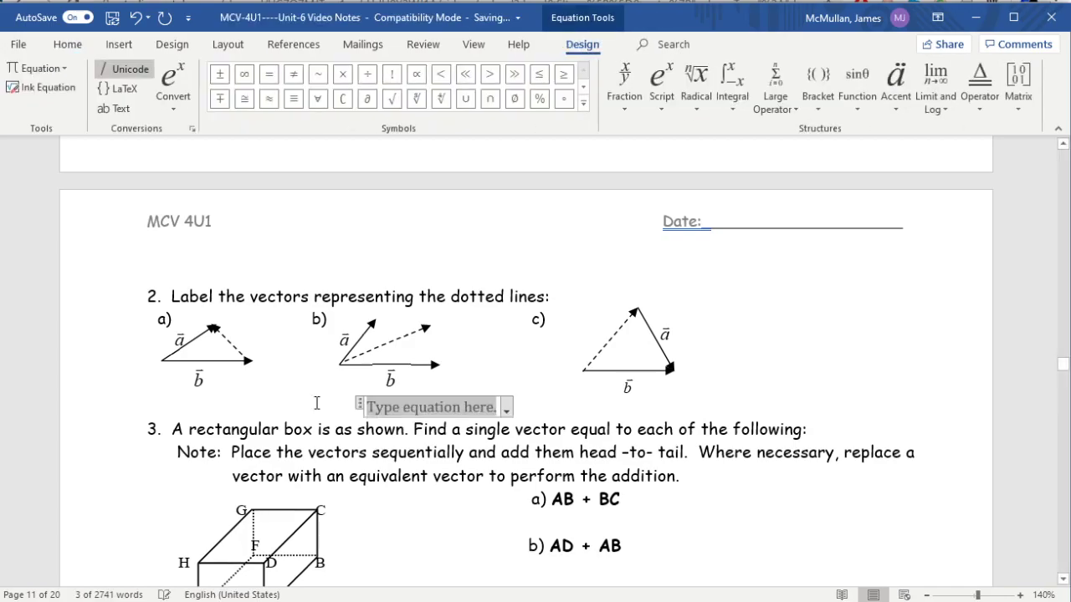
pyautogui.write('a\\vec +n')
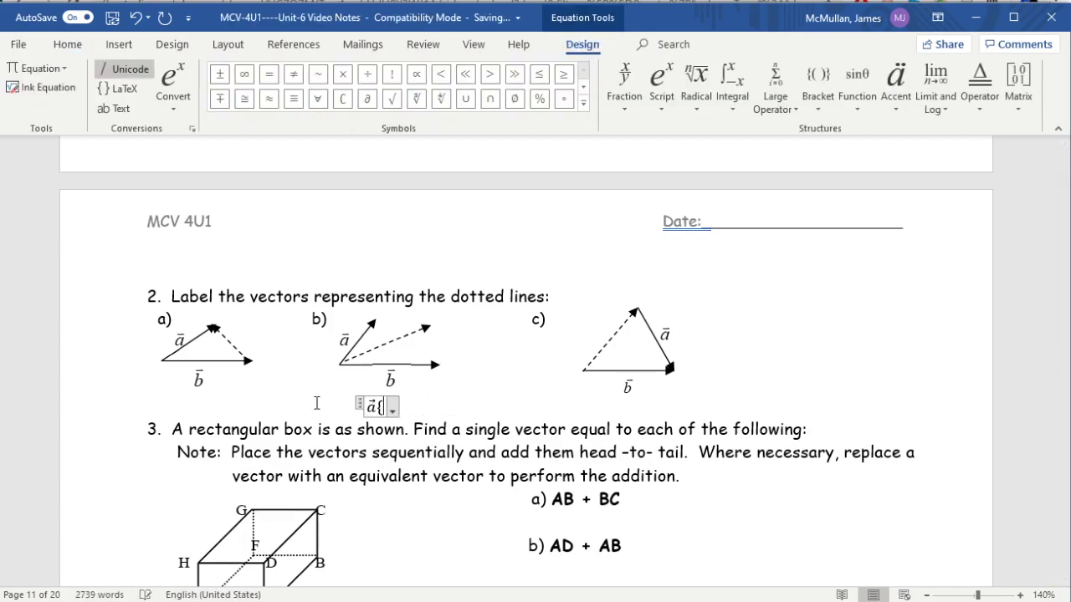
pyautogui.write('\\vec')
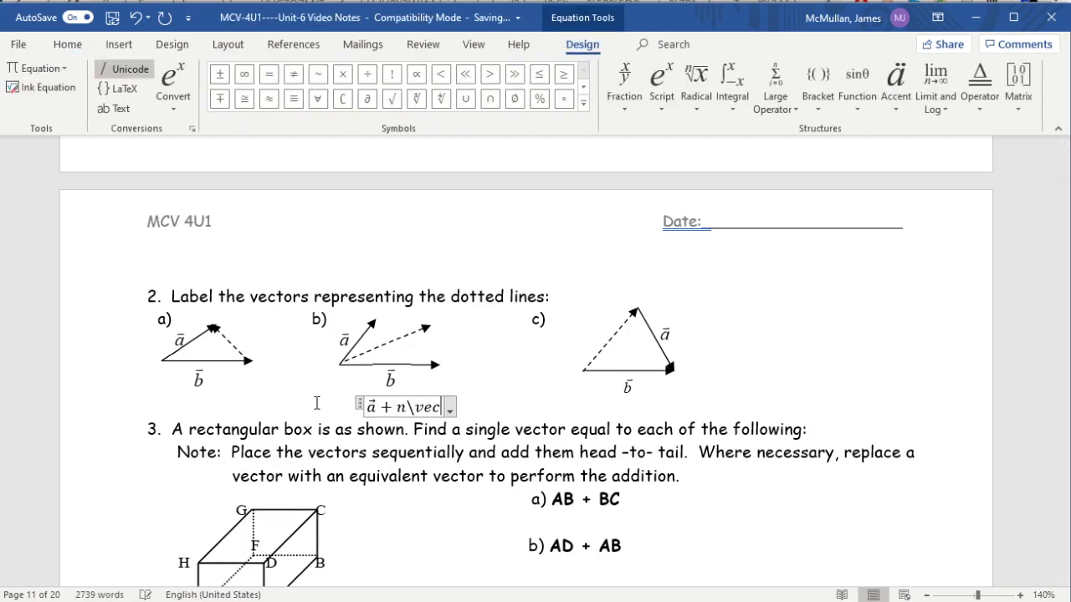
pyautogui.press('BackSpace')
pyautogui.press('BackSpace')
pyautogui.press('BackSpace')
pyautogui.press('BackSpace')
pyautogui.press('BackSpace')
pyautogui.write('b\\')
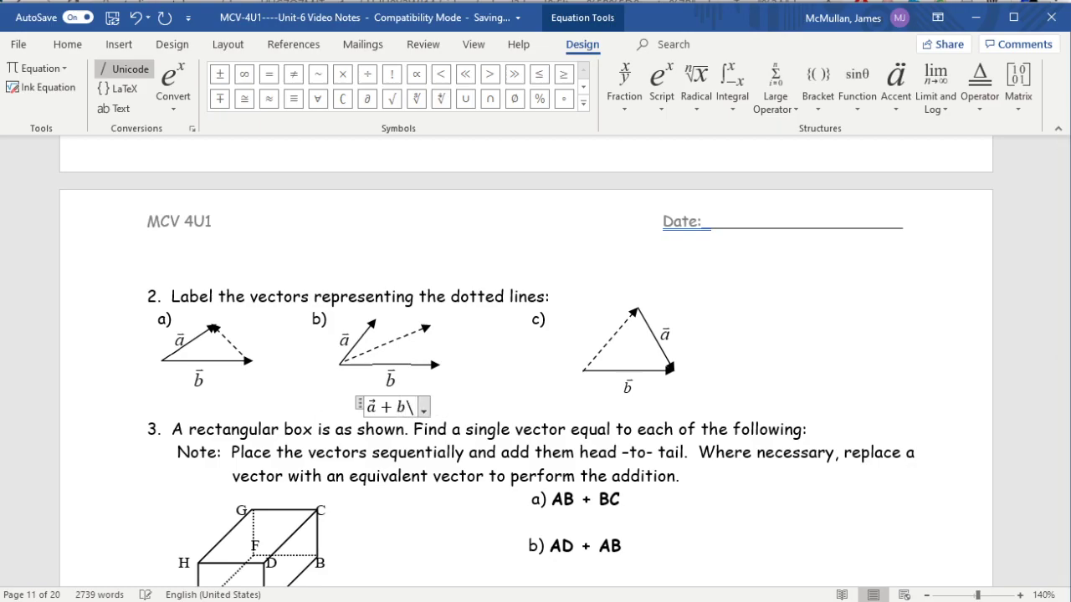
pyautogui.write('vec')
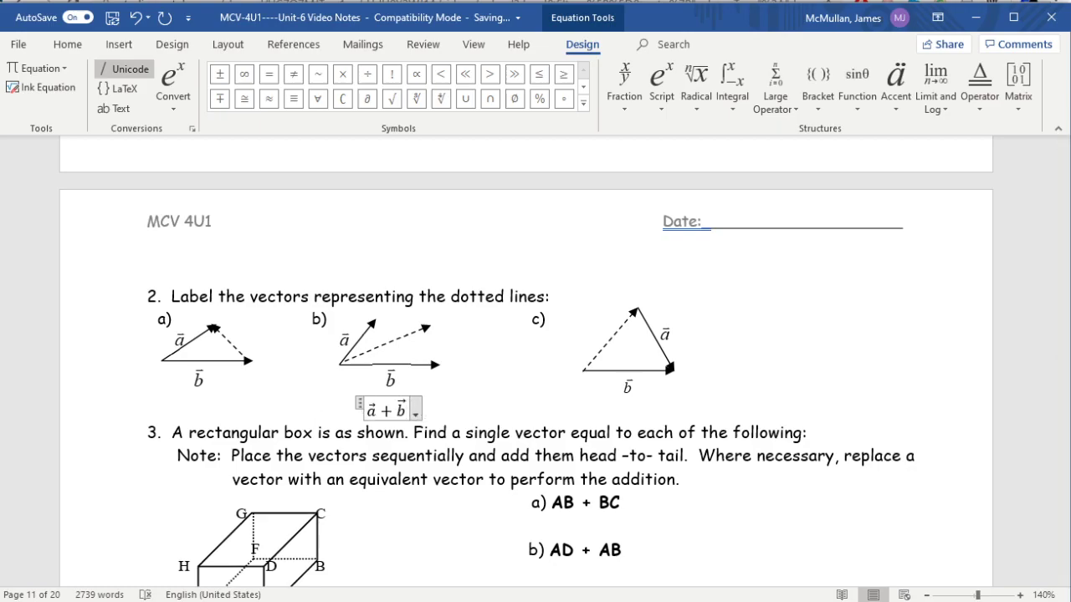
pyautogui.press('Right')
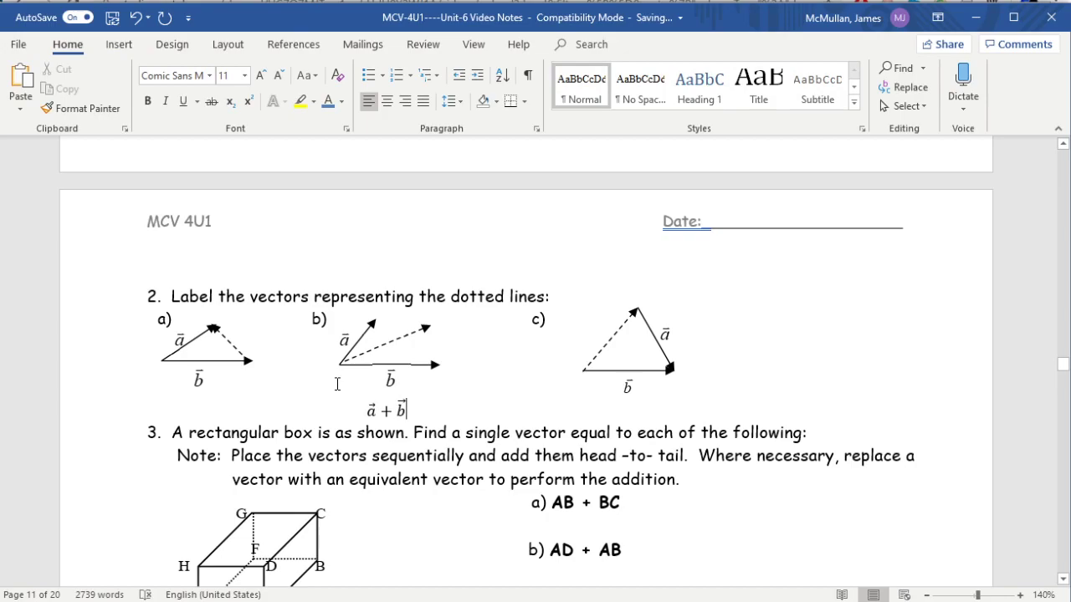
pyautogui.click(222, 361)
pyautogui.click(646, 357)
pyautogui.click(240, 333)
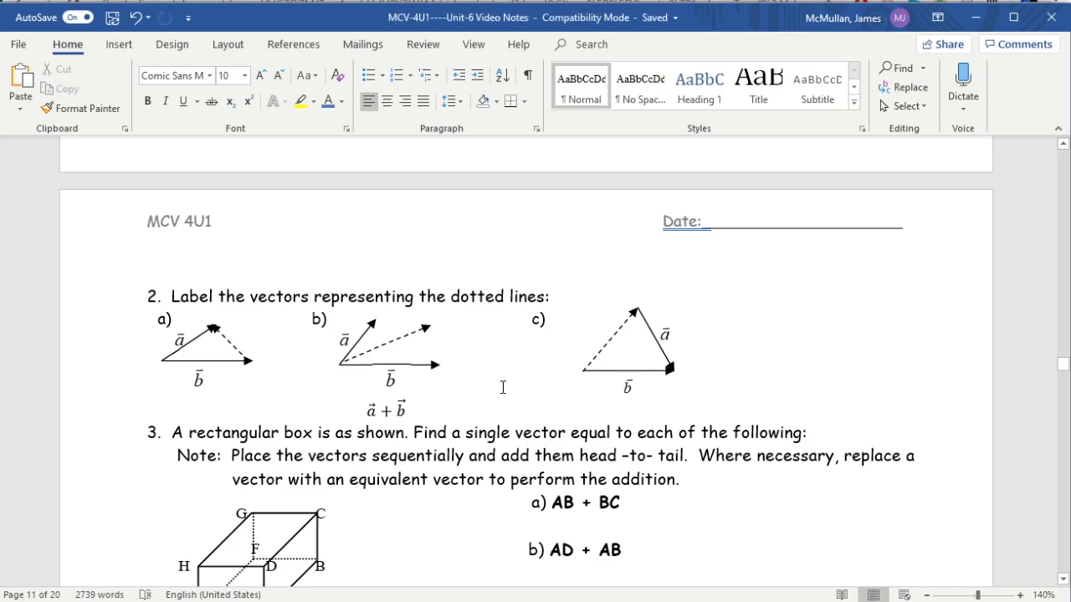
pyautogui.click(250, 361)
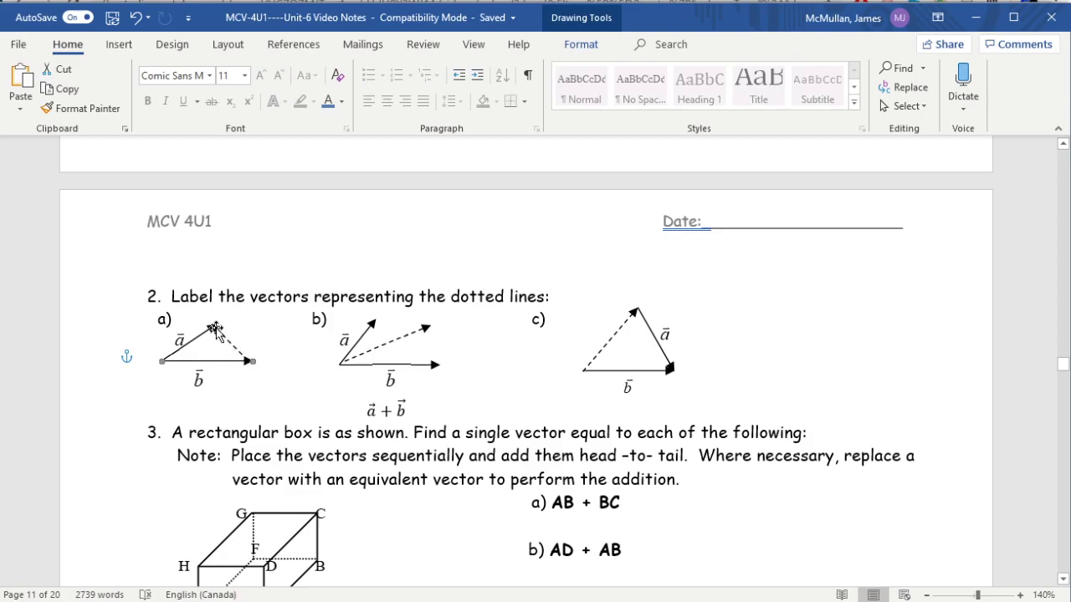
# - Start a new equation with vector a⃗ on the line below diagram a) of question 2
pyautogui.click(257, 361)
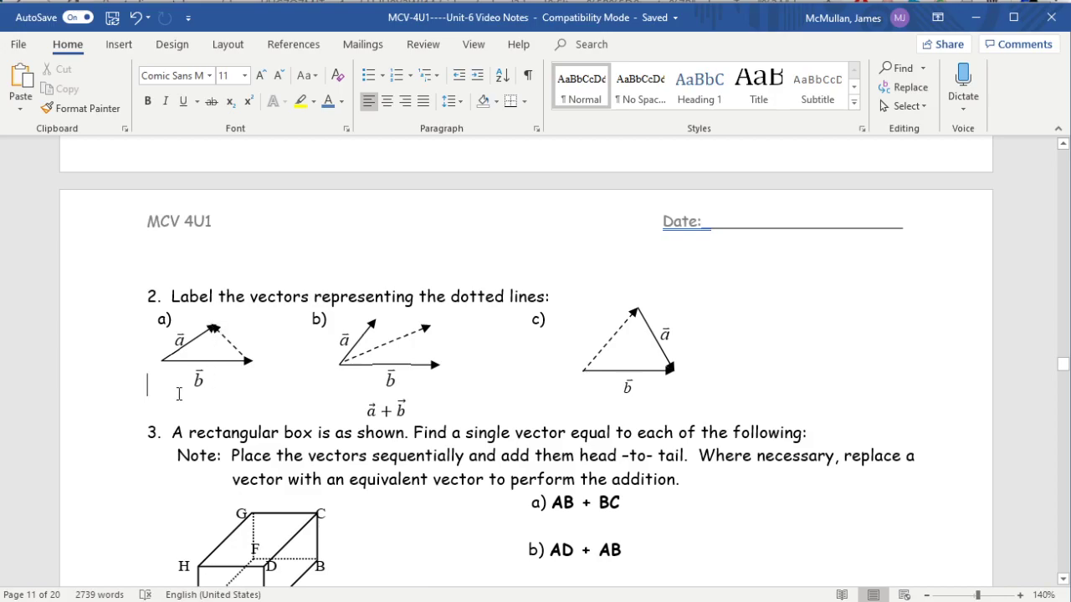
pyautogui.hotkey('alt', '=')
pyautogui.hotkey('ctrl', 'z')
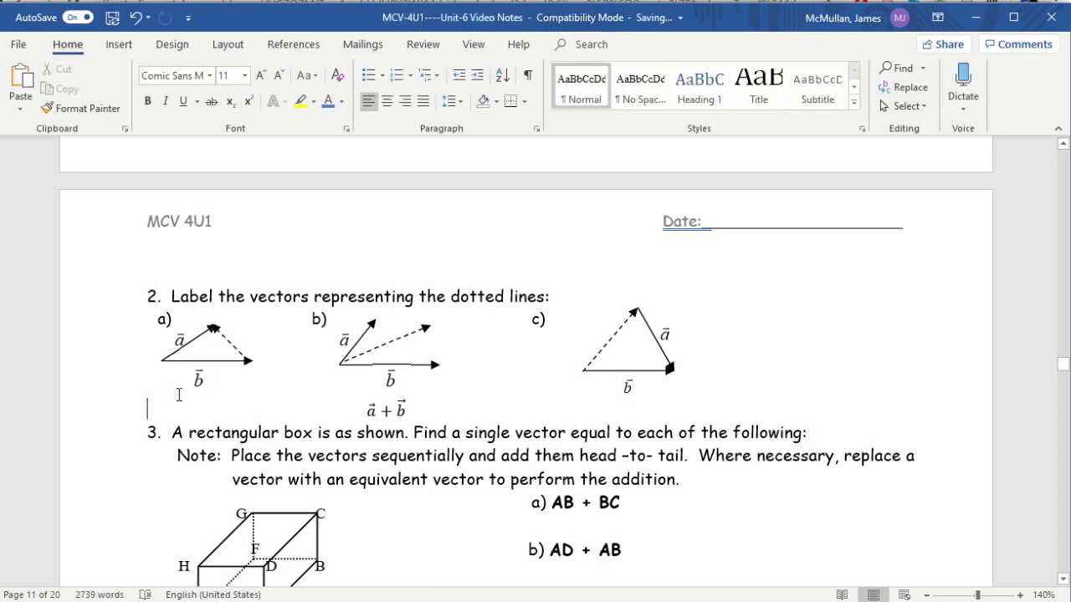
pyautogui.hotkey('alt', '=')
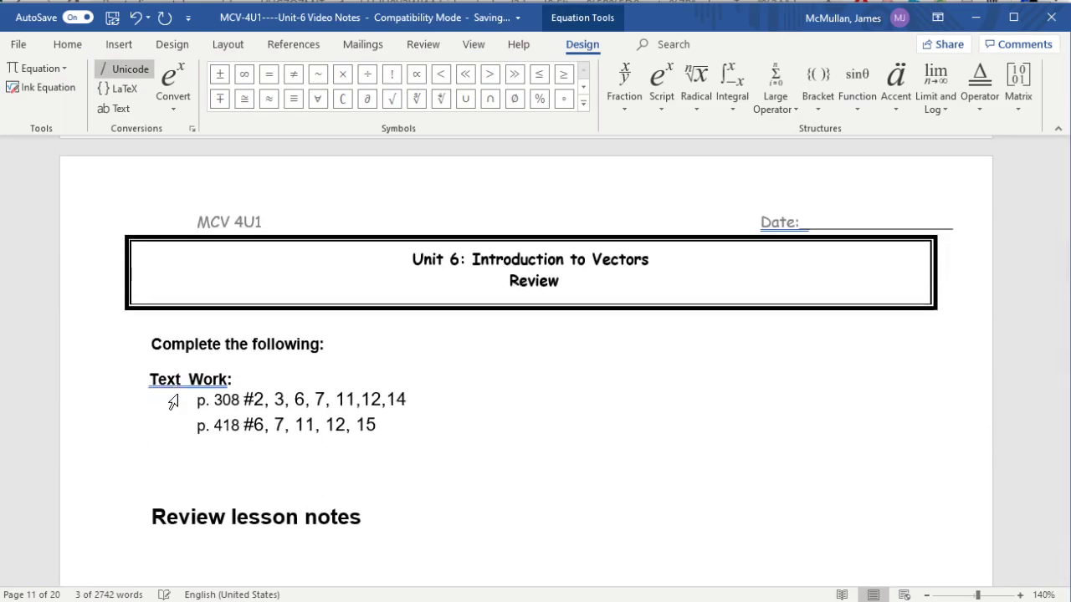
# - Go back up through the notes from the Review page to the question 2 diagrams
pyautogui.scroll(10, 268, 292)
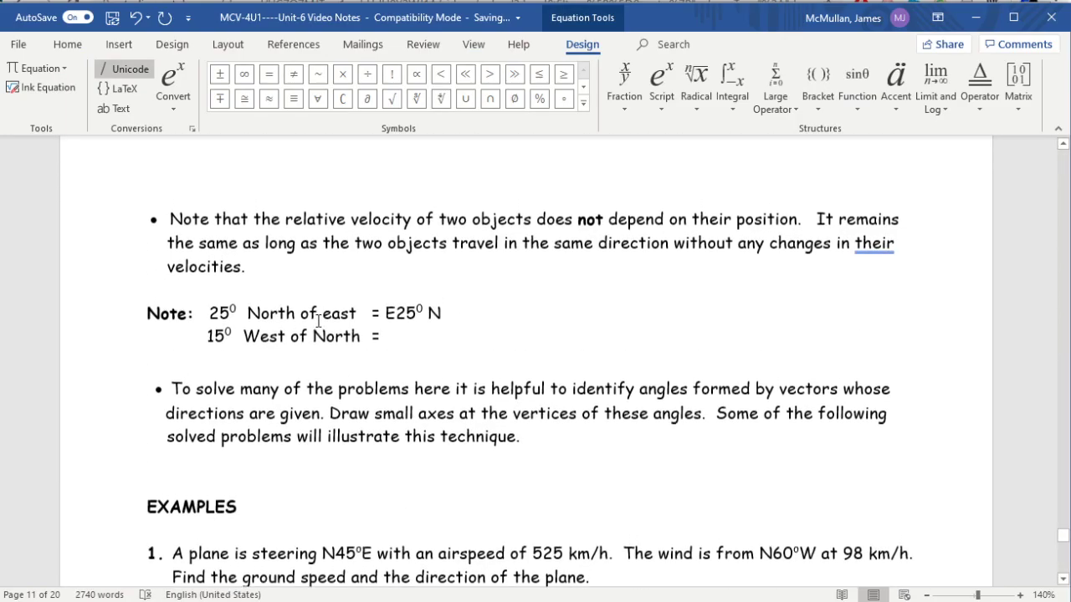
pyautogui.scroll(20, 318, 322)
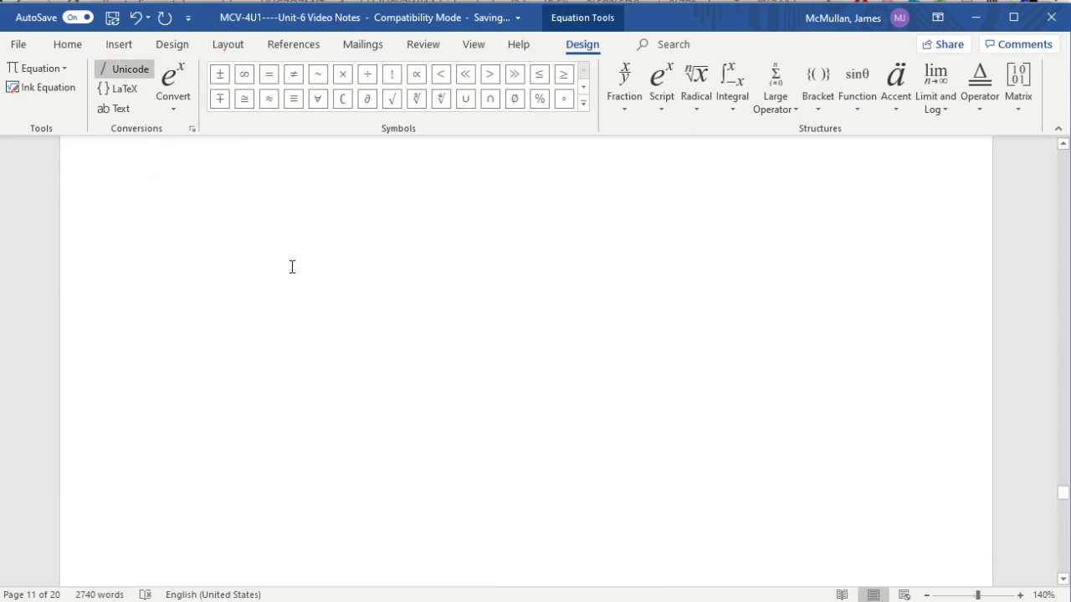
pyautogui.scroll(20, 292, 266)
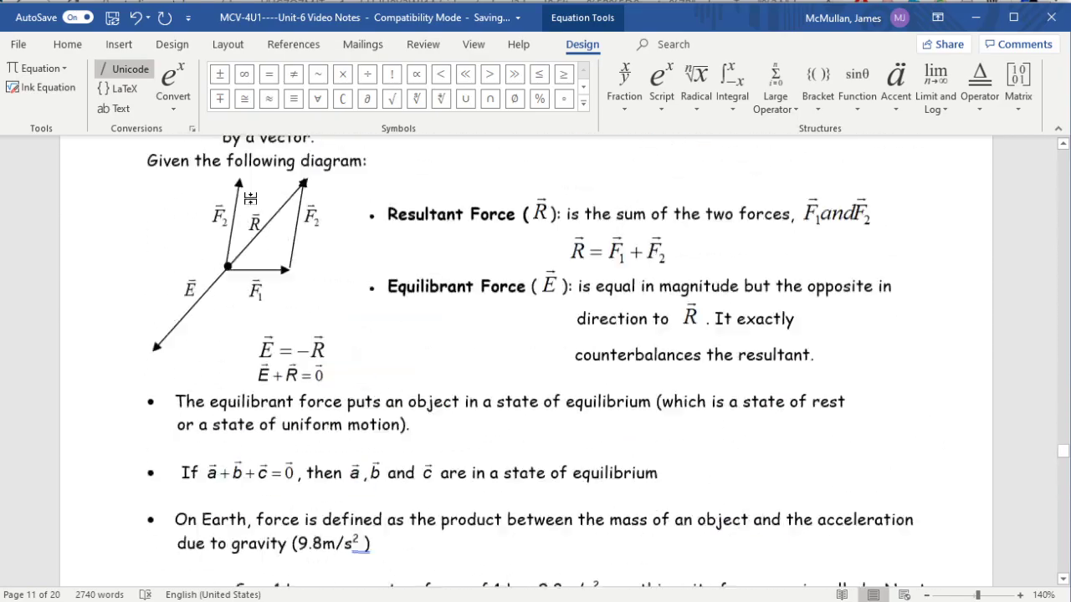
pyautogui.scroll(20, 250, 199)
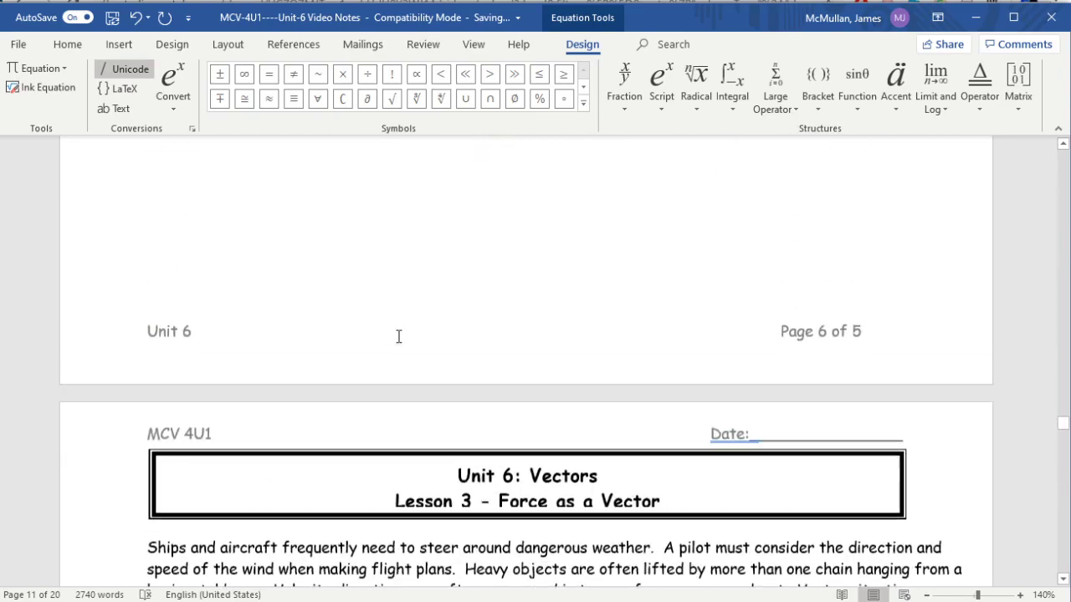
pyautogui.scroll(20, 398, 337)
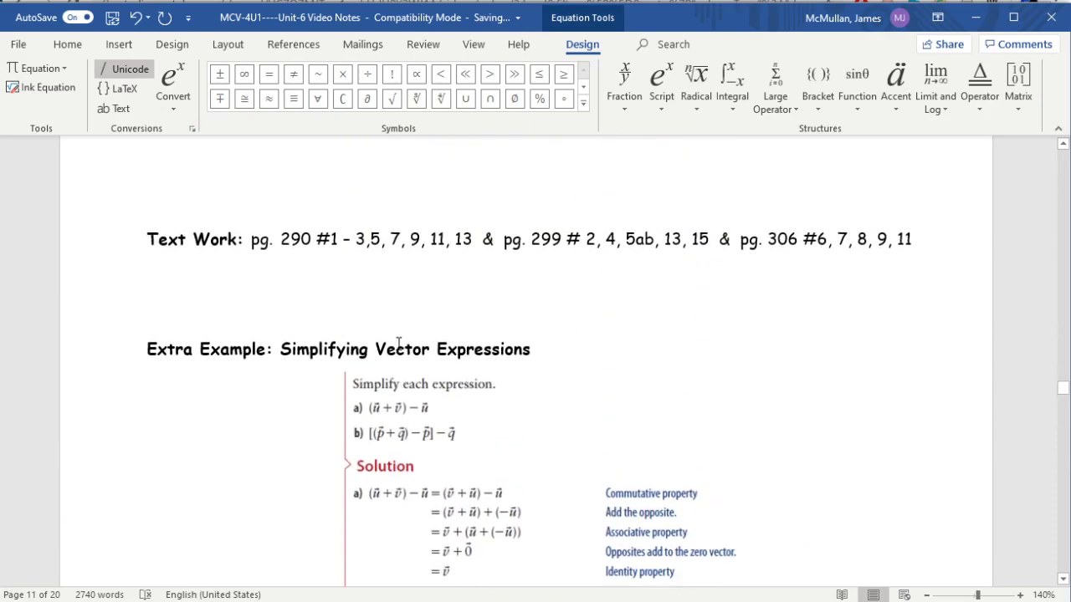
pyautogui.scroll(20, 398, 343)
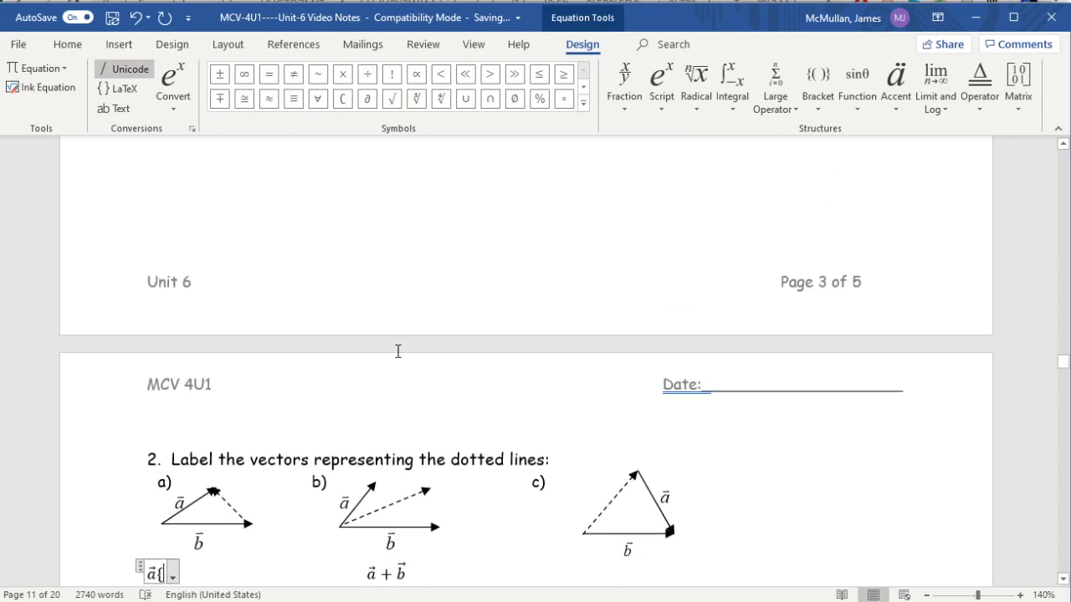
pyautogui.scroll(-3, 398, 351)
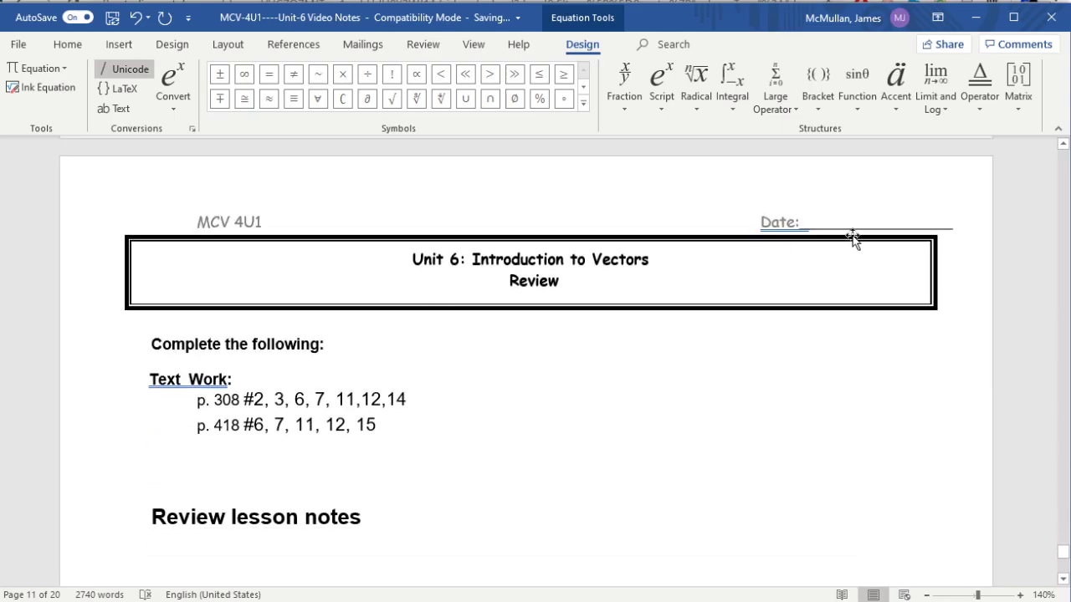
pyautogui.press('pageup')
pyautogui.press('pageup')
pyautogui.press('pageup')
pyautogui.press('pageup')
pyautogui.press('pageup')
pyautogui.press('pageup')
pyautogui.press('pageup')
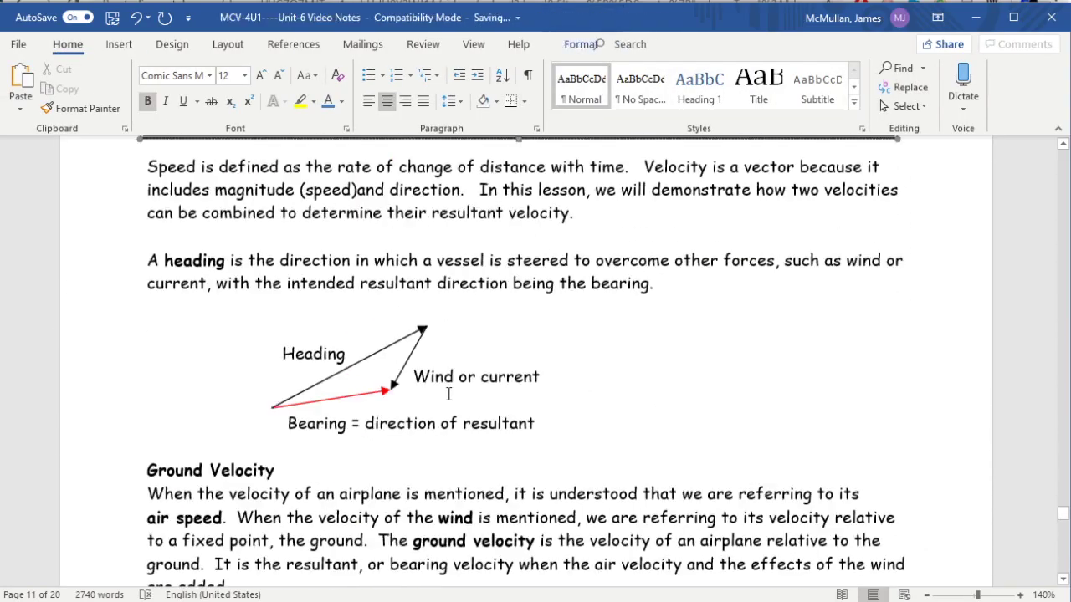
pyautogui.scroll(14, 388, 378)
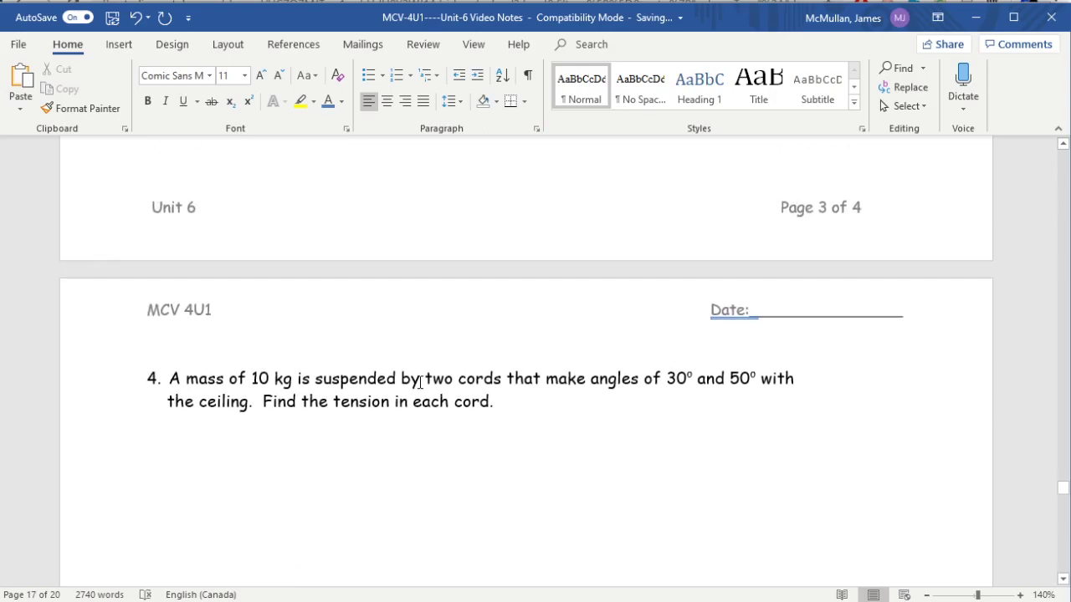
pyautogui.scroll(20, 414, 393)
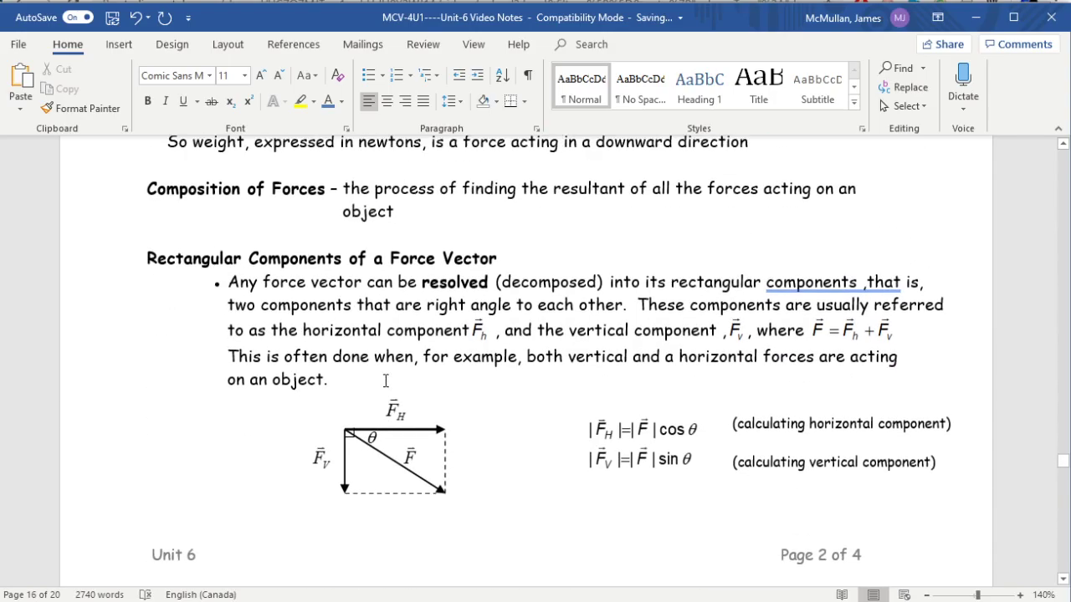
pyautogui.scroll(20, 368, 377)
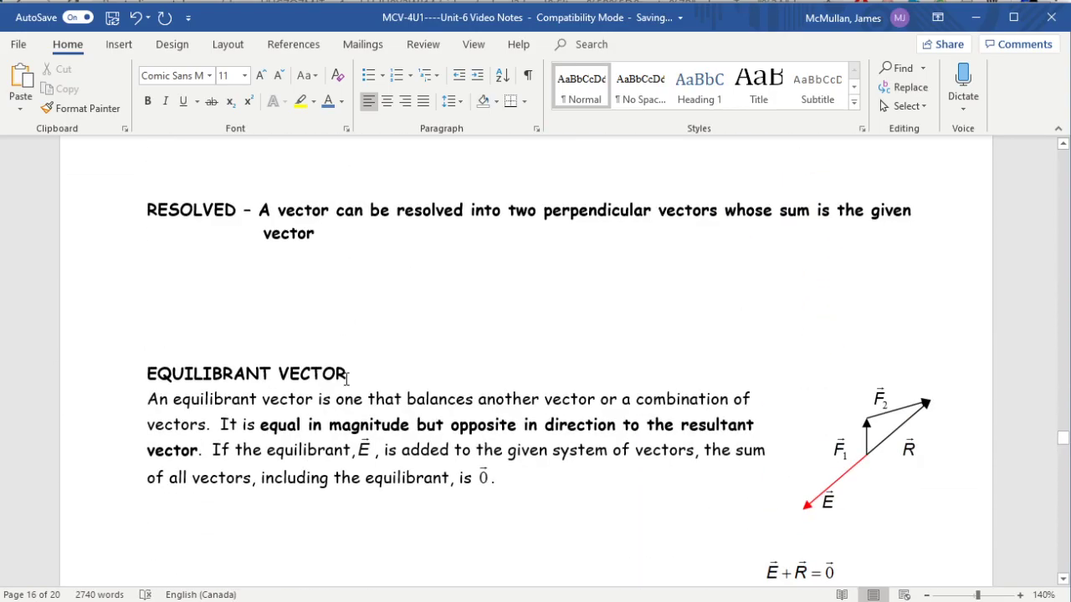
pyautogui.scroll(15, 350, 383)
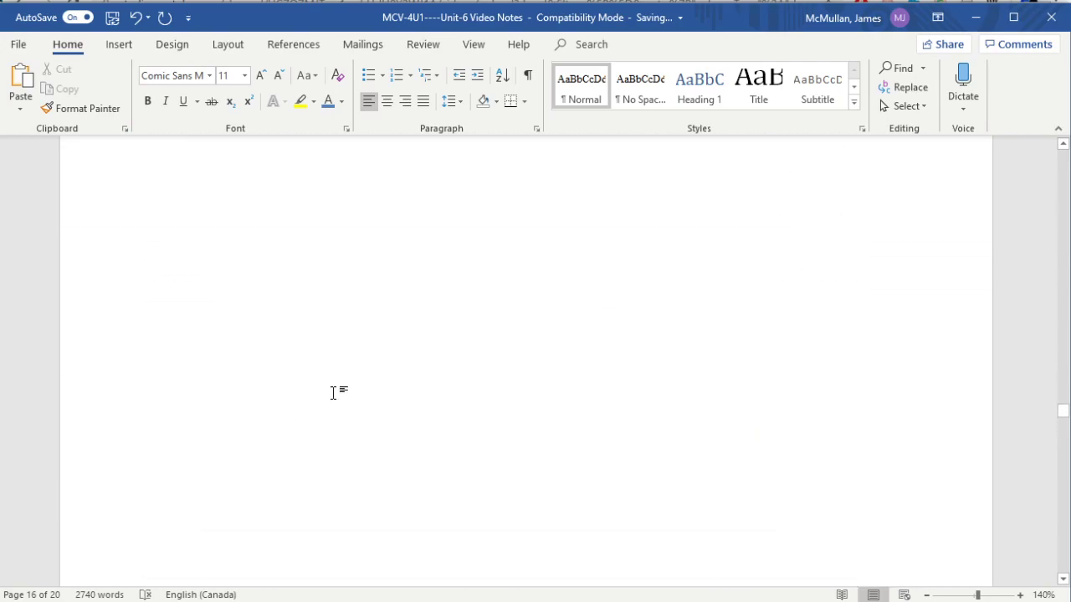
pyautogui.scroll(20, 302, 381)
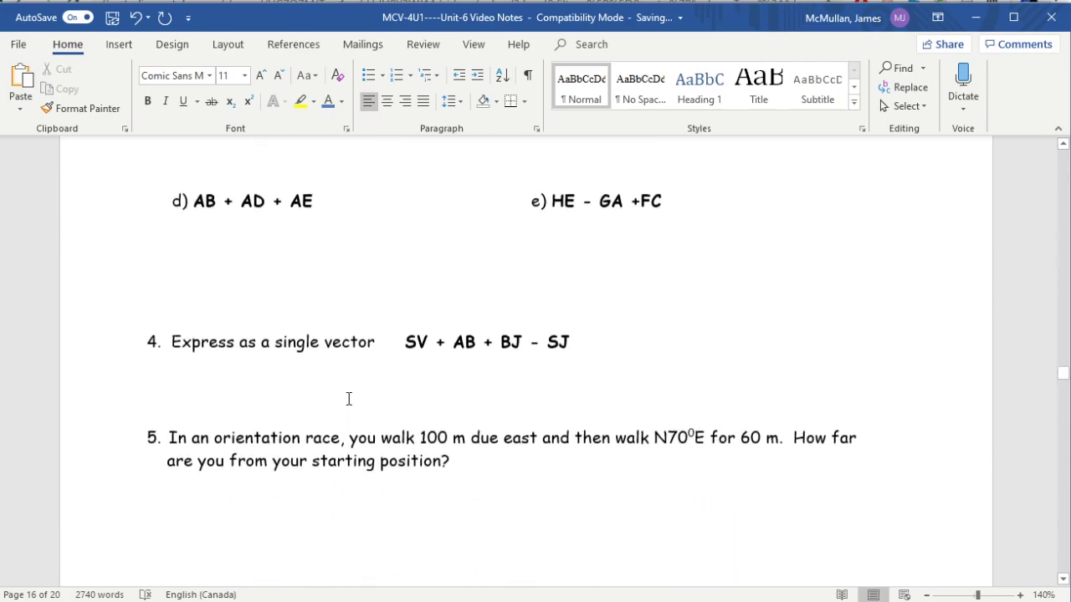
# - Insert five blank lines between the question 2 diagrams and the a⃗ + b⃗ line
pyautogui.scroll(2, 368, 409)
pyautogui.scroll(-1, 354, 407)
pyautogui.click(175, 455)
pyautogui.press('Return')
pyautogui.press('Return')
pyautogui.press('Return')
pyautogui.press('Return')
pyautogui.press('Return')
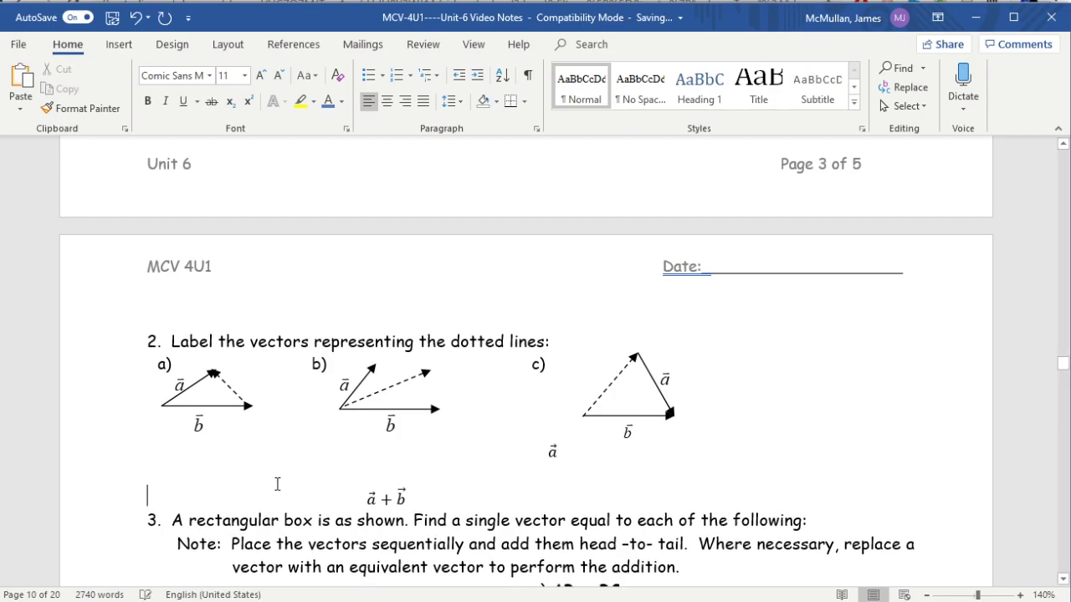
# - Place the text cursor after the a⃗ equation below the question 2 diagrams
pyautogui.scroll(-2, 342, 490)
pyautogui.click(607, 358)
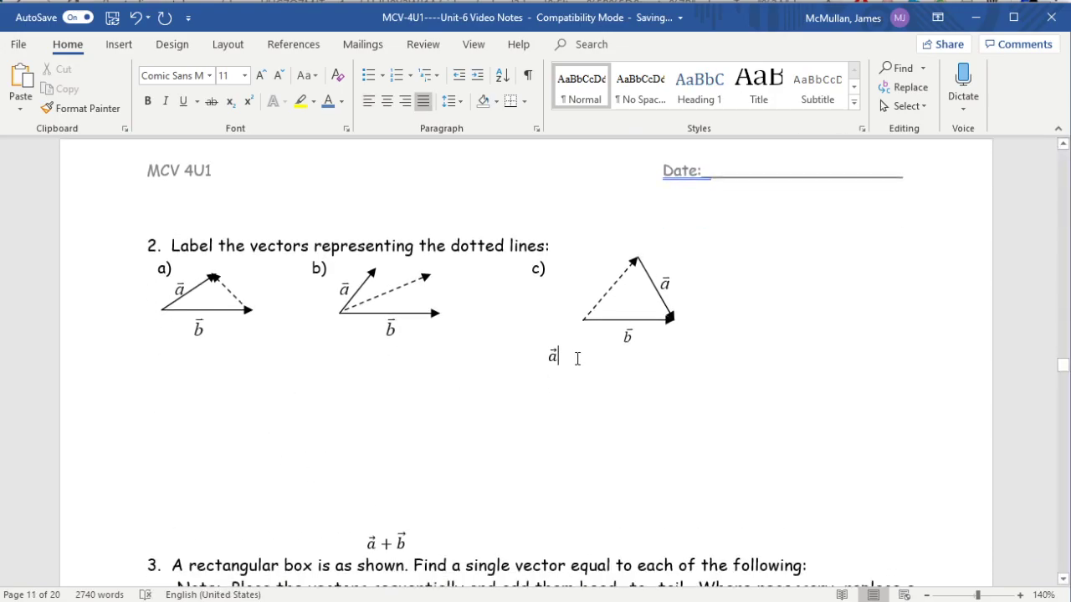